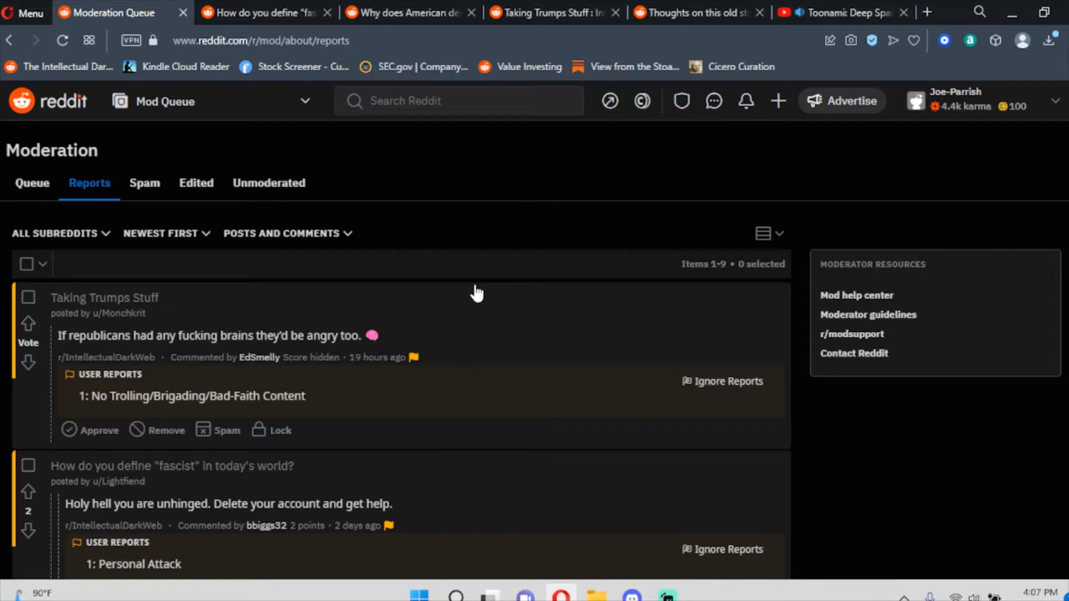
# Open the reported comment's 'How do you define fascist' thread from the Reports list.
pyautogui.click(231, 13)
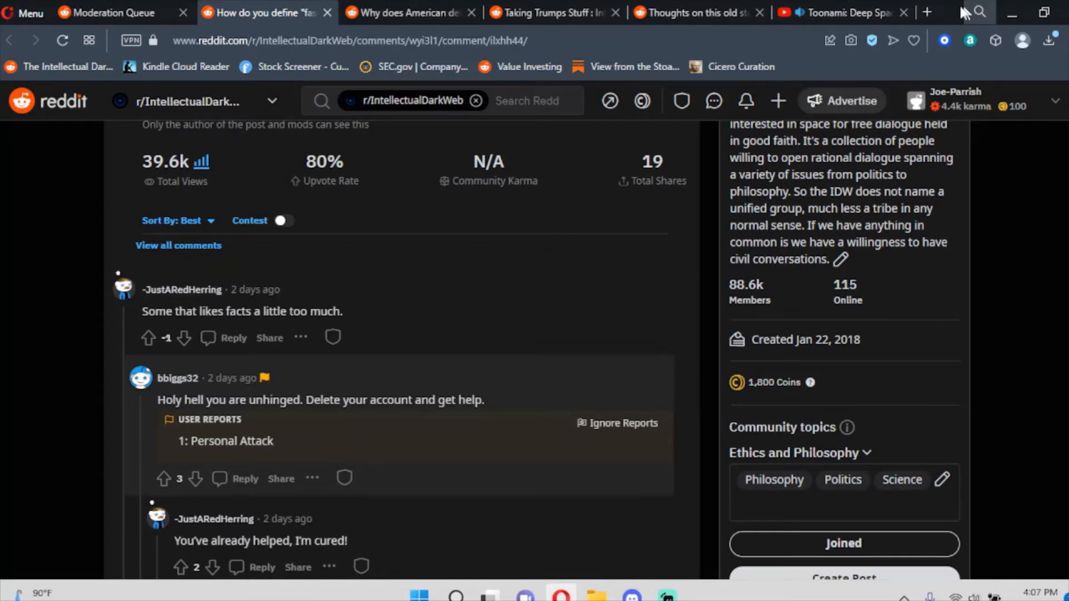
# Open the Discipline Tracker spreadsheet in a new tab and move it to second place.
pyautogui.click(928, 11)
pyautogui.write('disc')
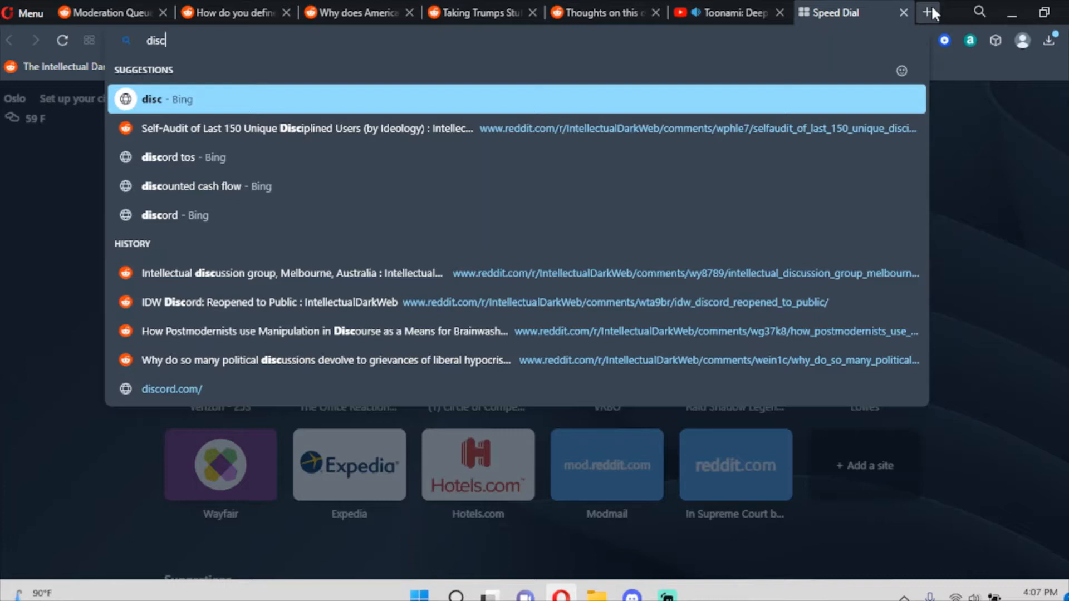
pyautogui.write('i')
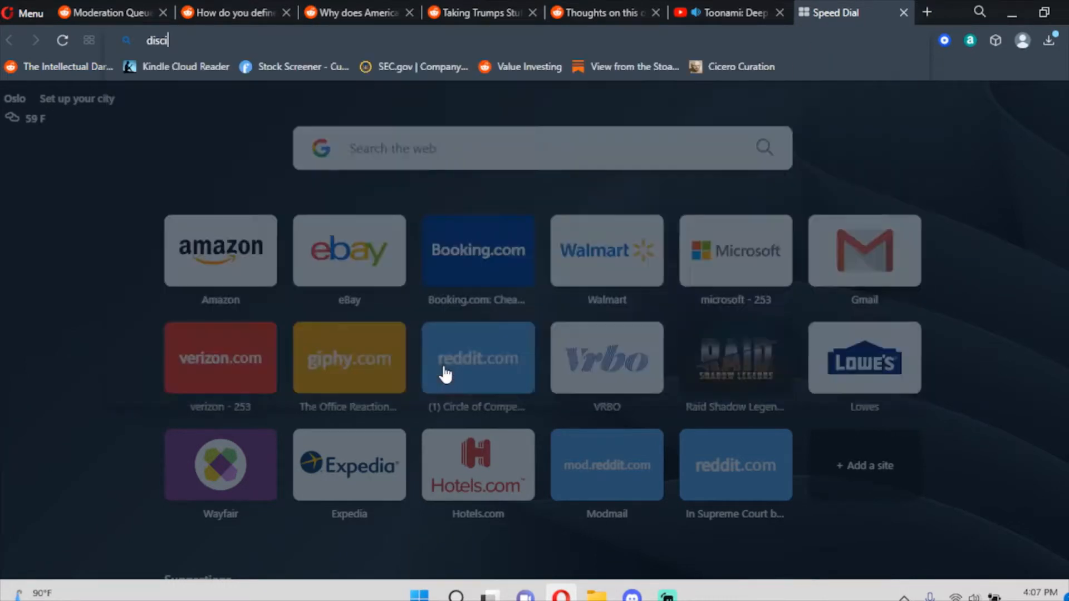
pyautogui.moveTo(832, 12); pyautogui.dragTo(248, 12)
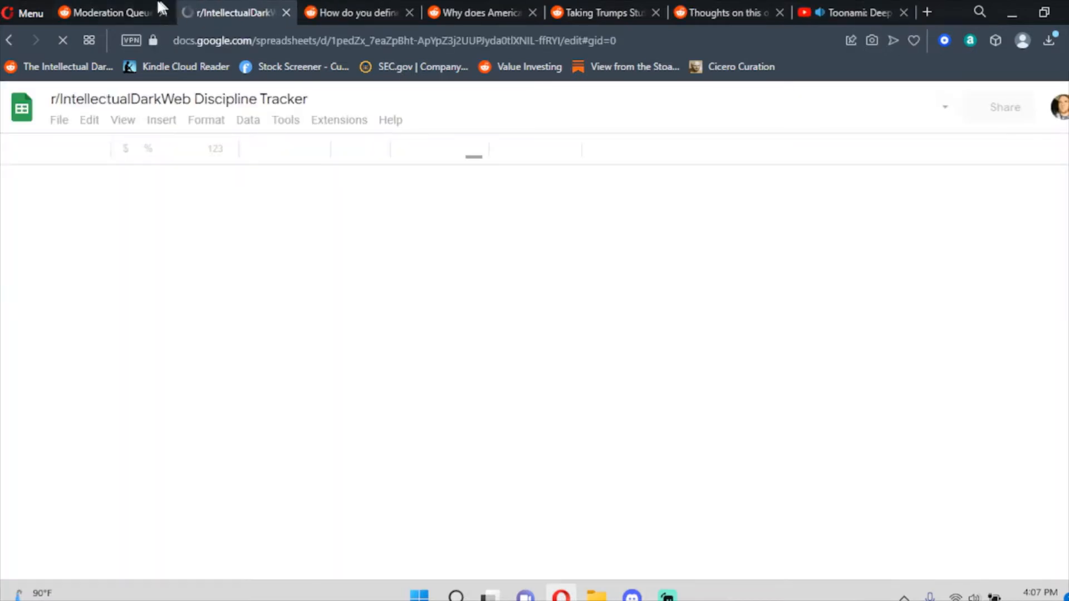
pyautogui.click(151, 10)
# Back in the thread, start a reply and copy the reported commenter's username.
pyautogui.click(325, 7)
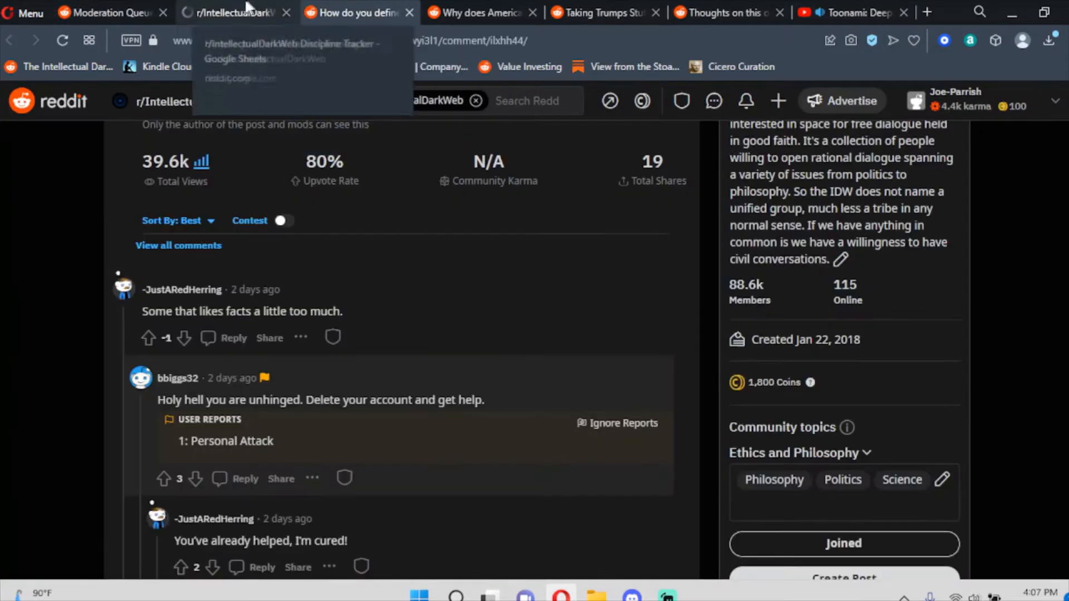
pyautogui.click(248, 5)
pyautogui.click(349, 3)
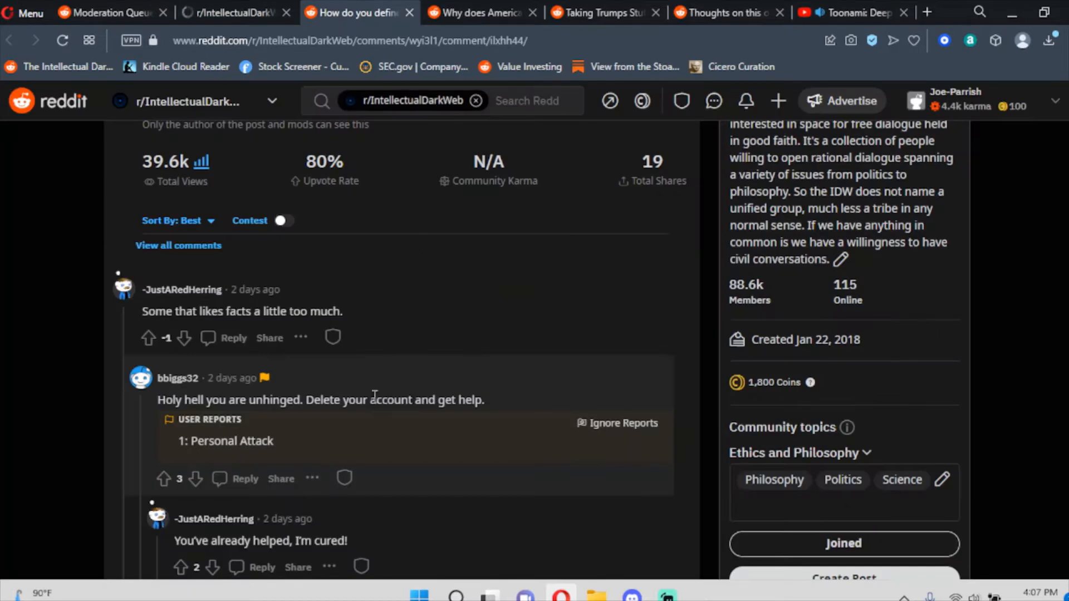
pyautogui.click(240, 479)
pyautogui.scroll(-3, 253, 460)
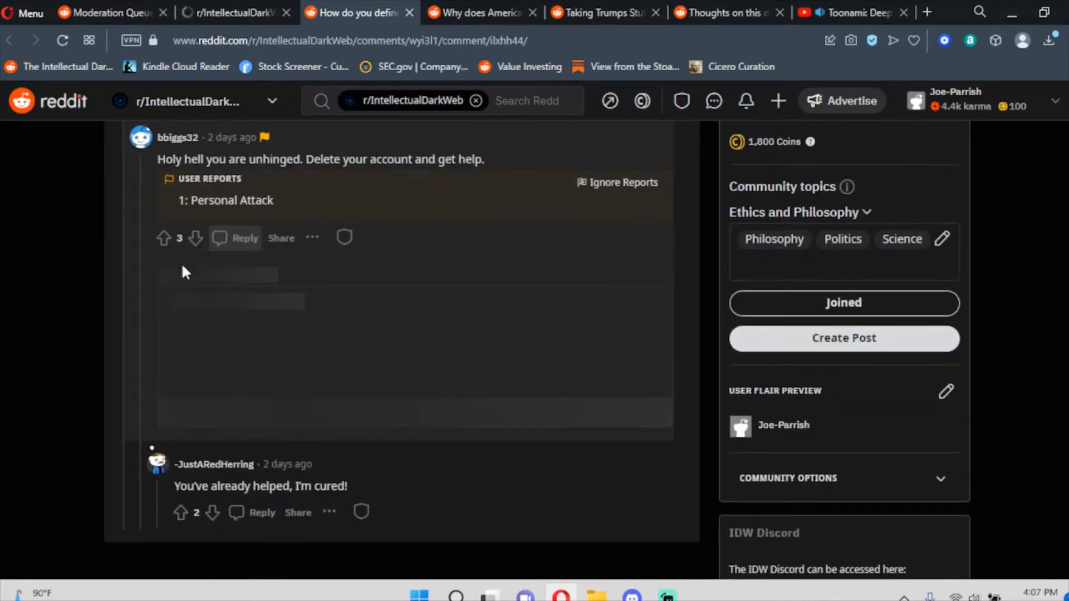
pyautogui.moveTo(167, 206); pyautogui.dragTo(199, 219)
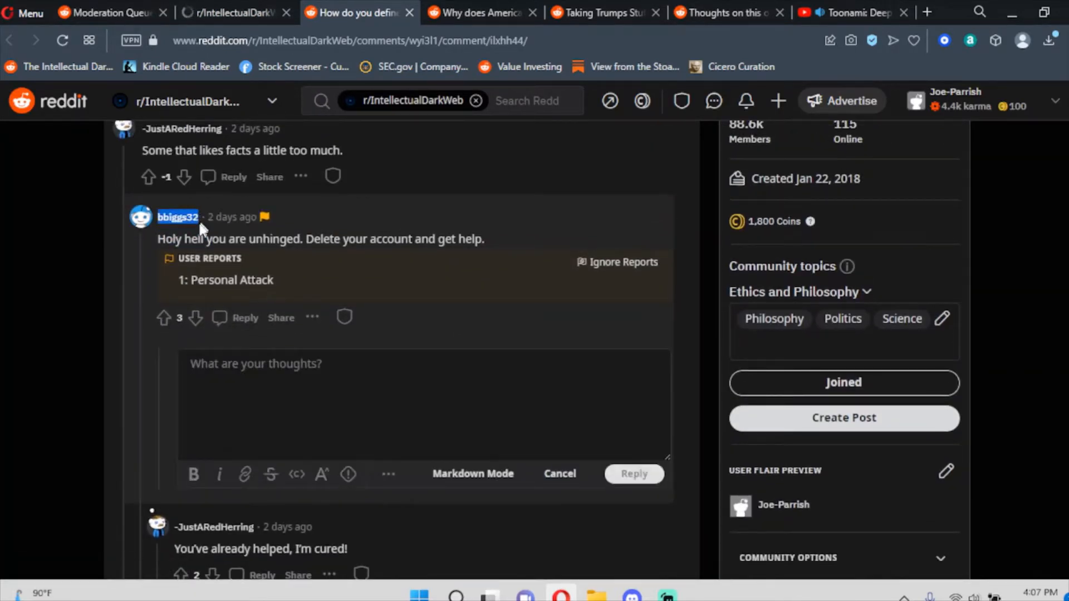
pyautogui.click(204, 198)
# Search the Discipline Tracker for the copied username and confirm there are no matches.
pyautogui.click(257, 12)
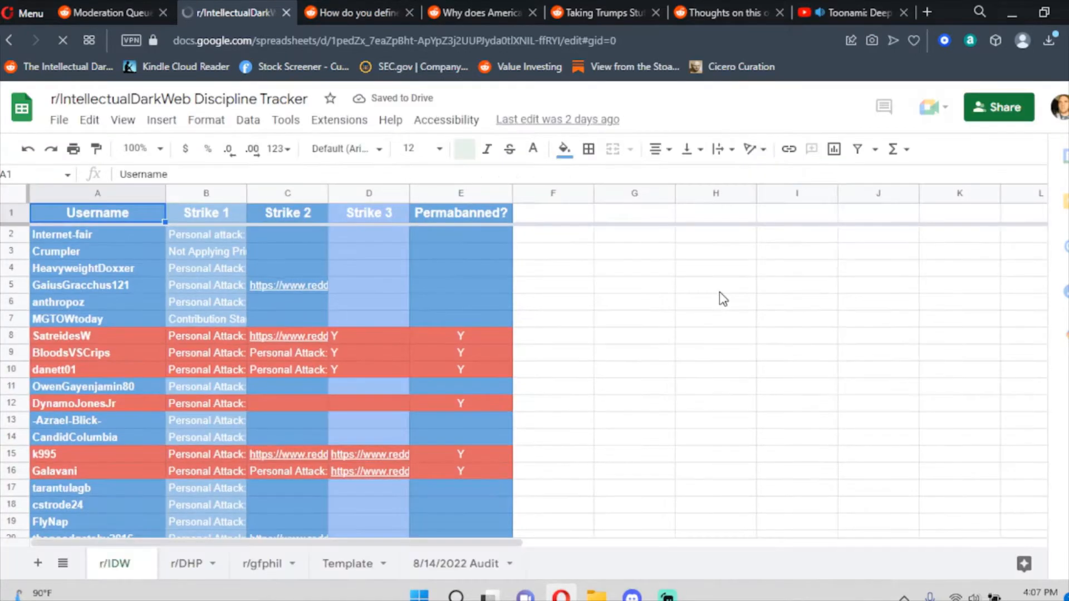
pyautogui.click(696, 319)
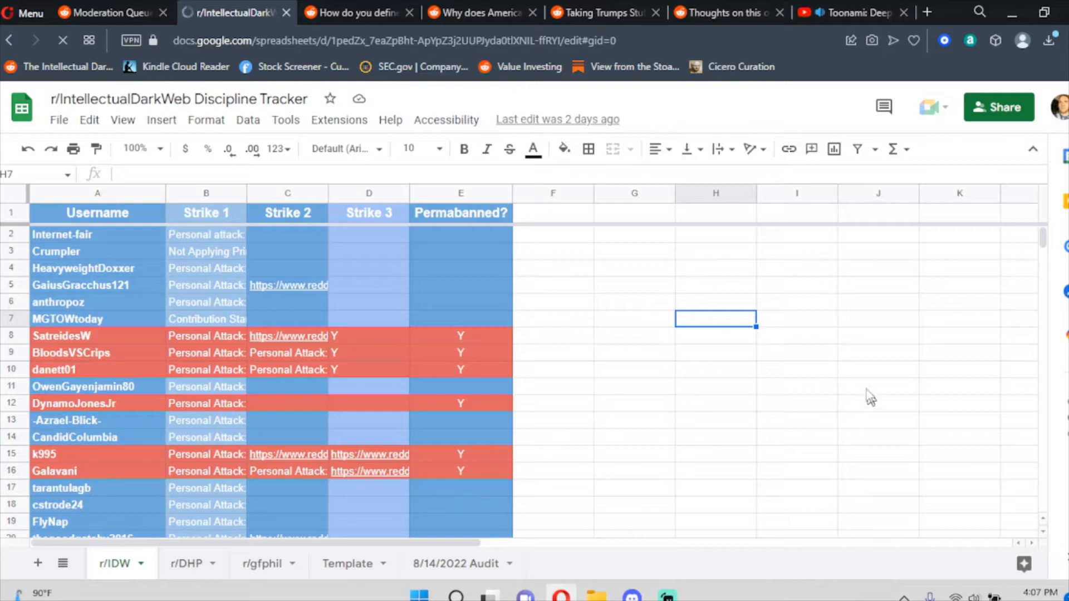
pyautogui.click(855, 356)
pyautogui.click(689, 318)
pyautogui.hotkey('ctrl', 'f')
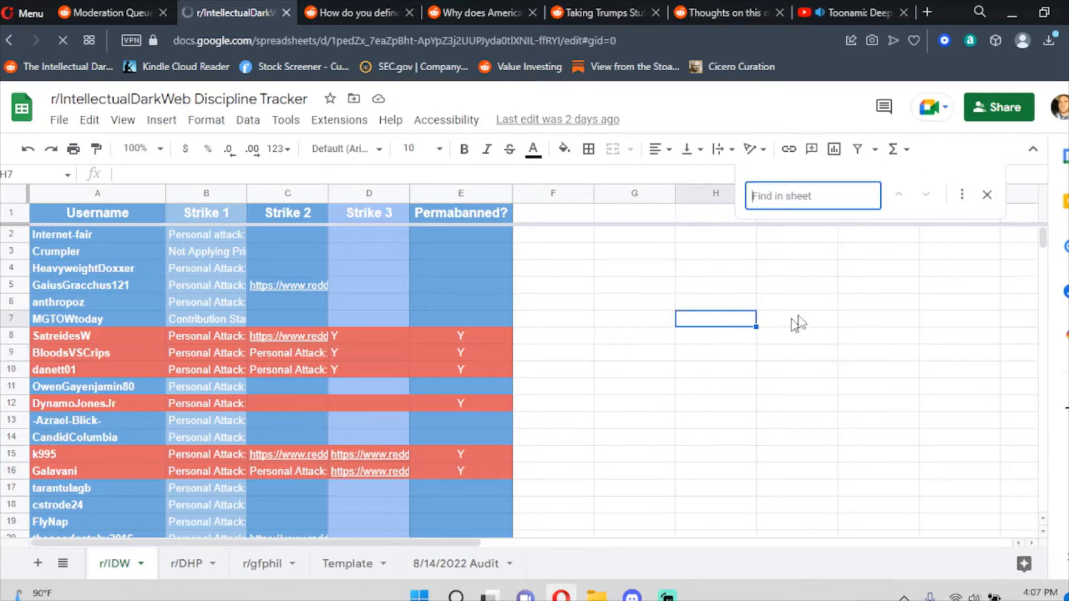
pyautogui.hotkey('ctrl', 'v')
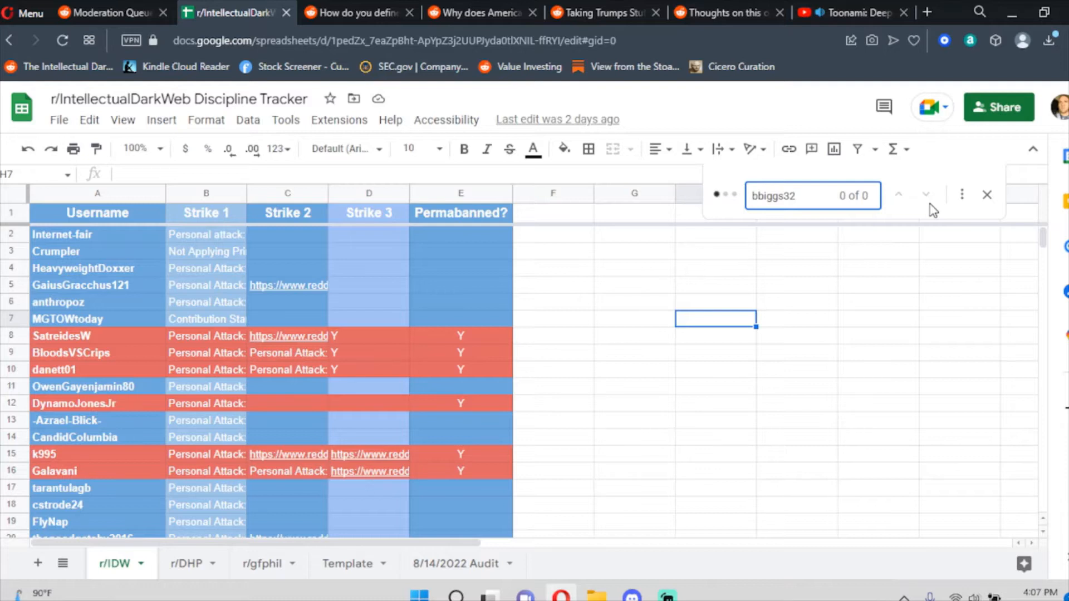
pyautogui.click(988, 196)
# Enter the commenter's username in A986 and remove the stray blank line.
pyautogui.moveTo(1042, 238); pyautogui.dragTo(1040, 305)
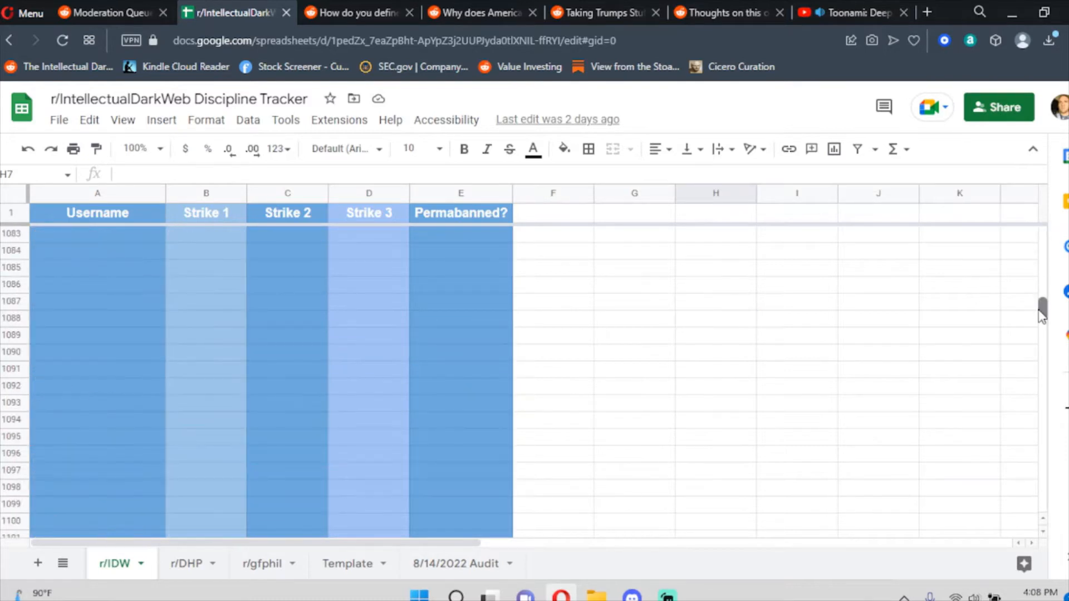
pyautogui.scroll(-10, 506, 420)
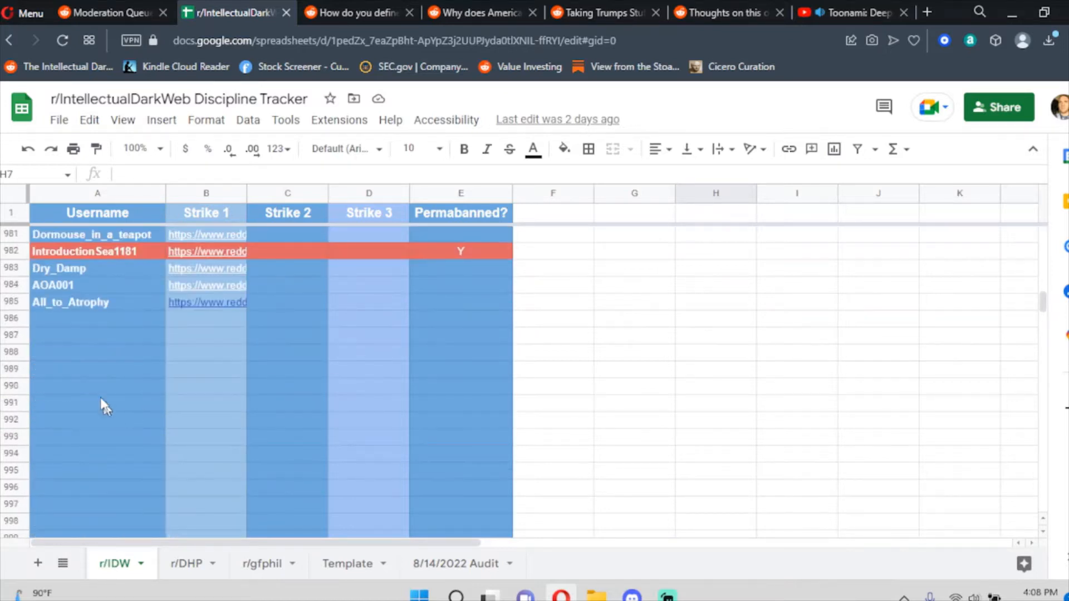
pyautogui.click(82, 326)
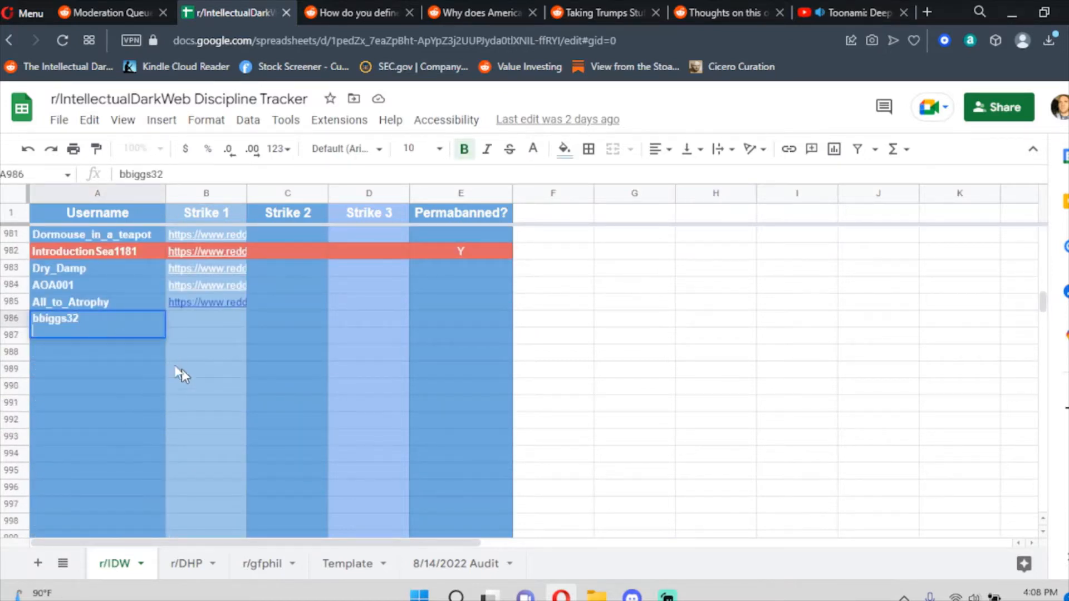
pyautogui.moveTo(179, 374); pyautogui.dragTo(179, 365)
pyautogui.doubleClick(121, 338)
pyautogui.press('BackSpace')
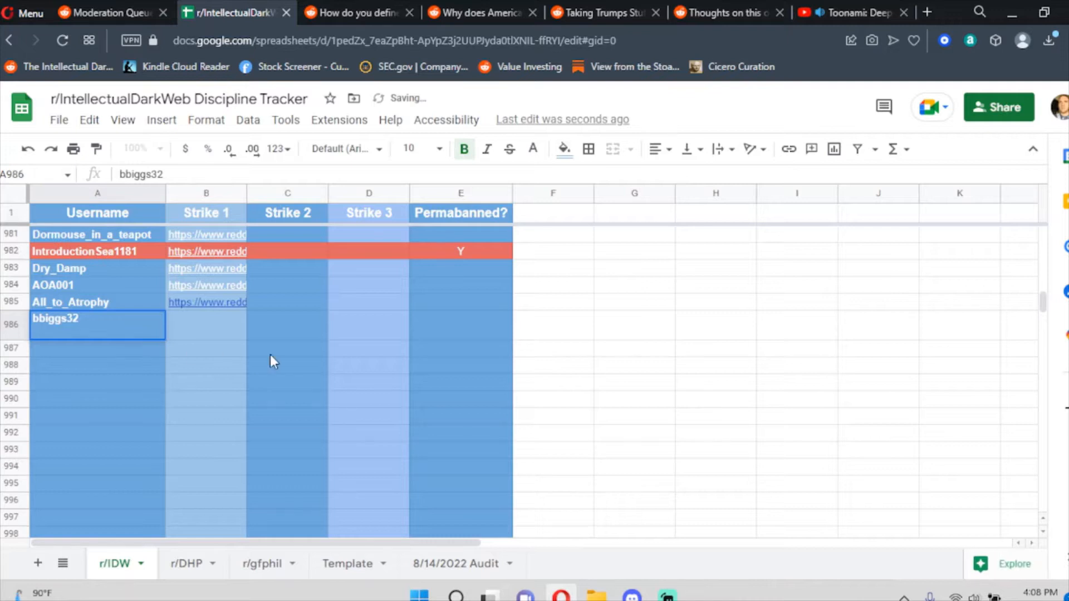
pyautogui.click(369, 445)
# Post a mod-distinguished 'Strike 1 for Personal Attack.' reply and approve the reported comment.
pyautogui.click(387, 11)
pyautogui.click(405, 424)
pyautogui.write('St')
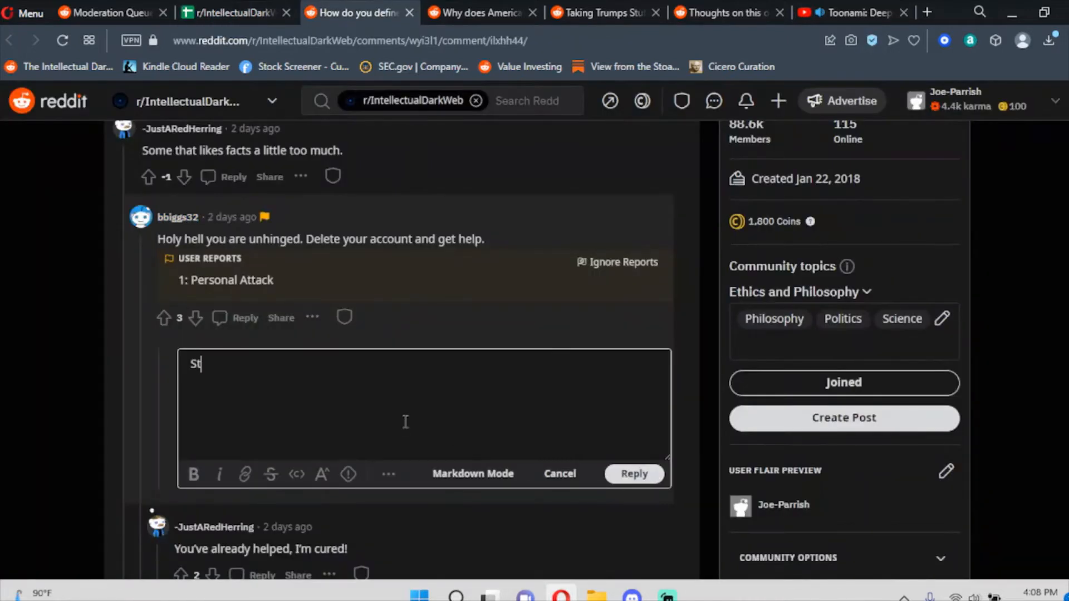
pyautogui.write('rike 1 for Perso')
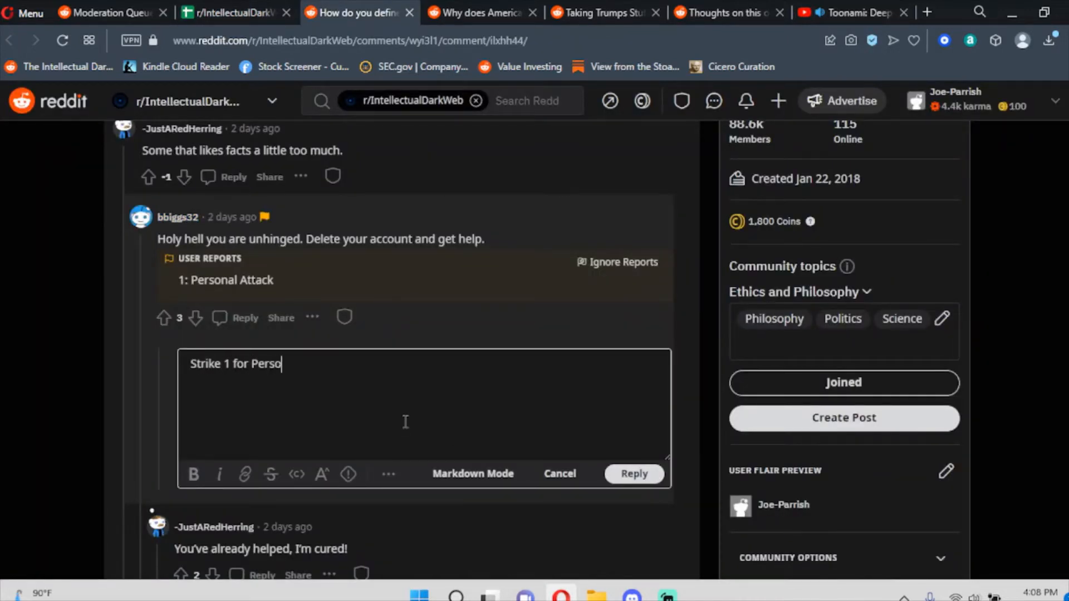
pyautogui.write('nal Attack.')
pyautogui.click(635, 474)
pyautogui.click(390, 405)
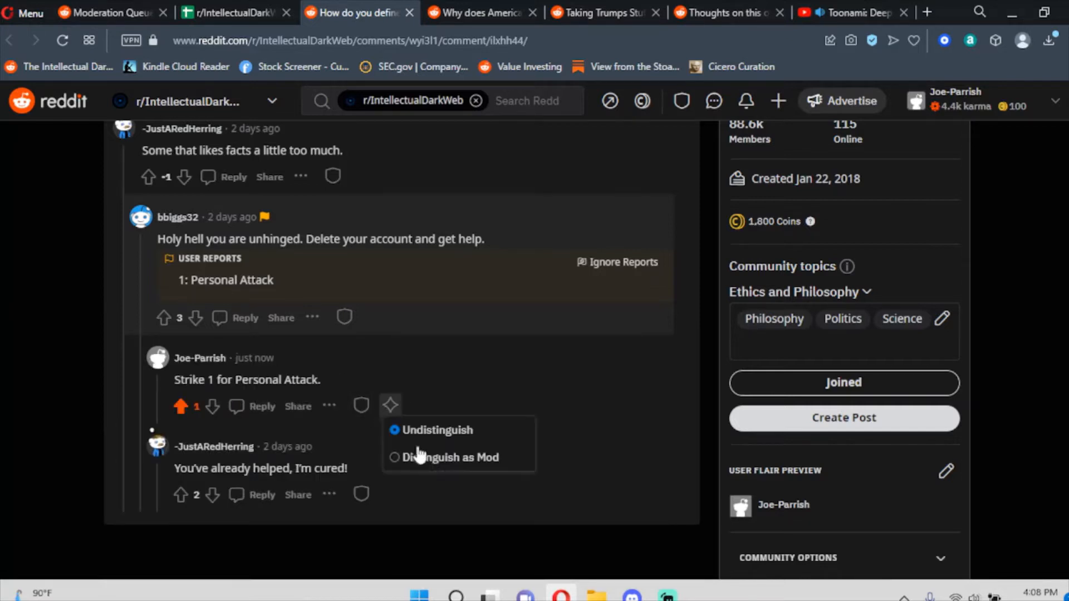
pyautogui.click(345, 317)
pyautogui.click(376, 343)
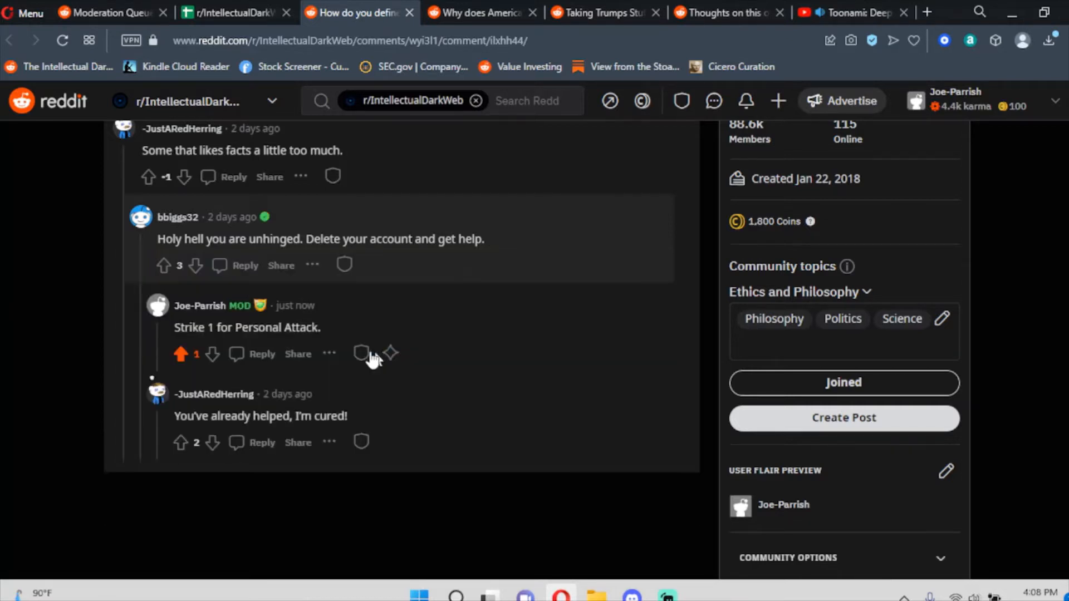
# Ban the author for 7 days for No Personal Attacks with the message 'Strike 1'.
pyautogui.moveTo(178, 218)
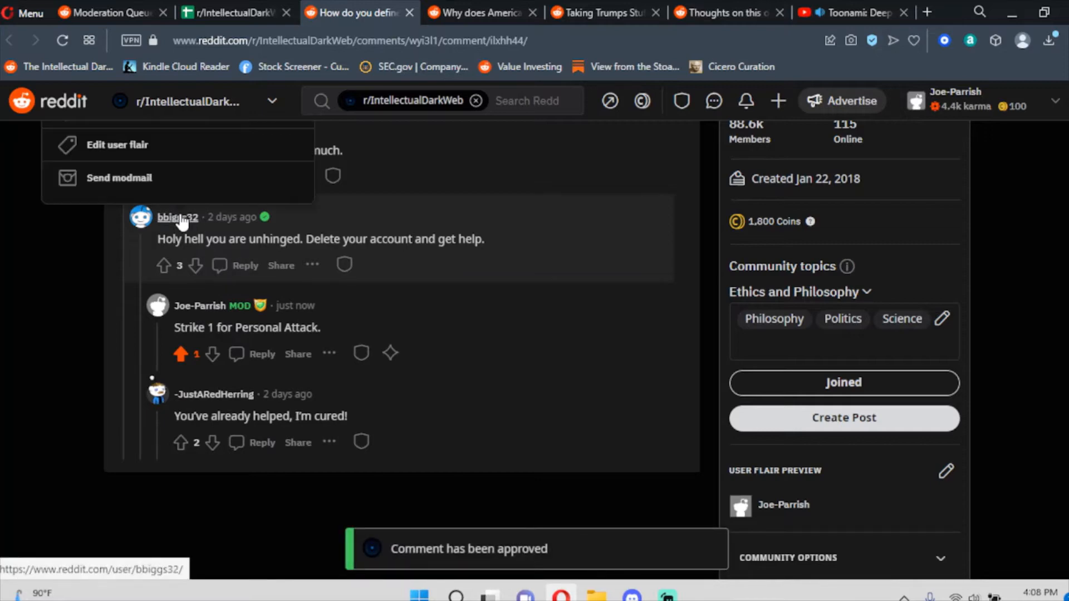
pyautogui.click(156, 246)
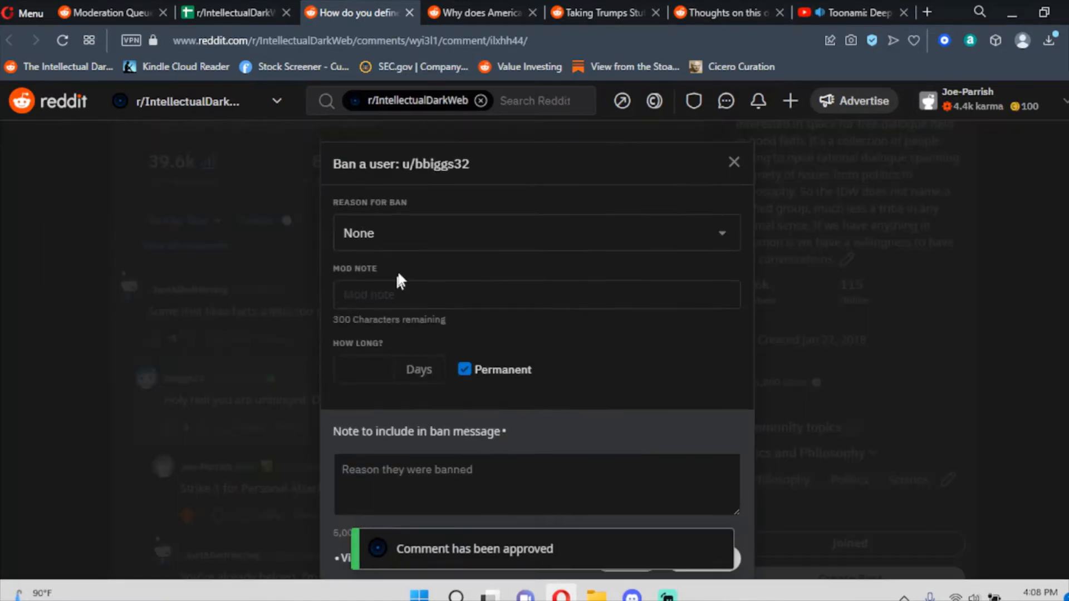
pyautogui.click(496, 226)
pyautogui.click(463, 263)
pyautogui.click(464, 370)
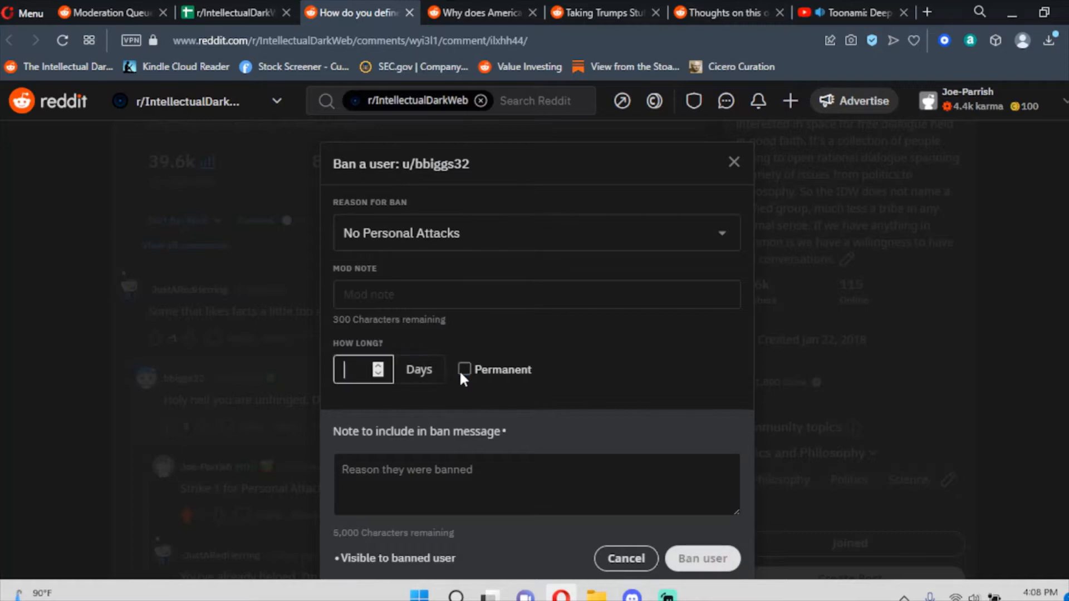
pyautogui.write('7')
pyautogui.click(457, 498)
pyautogui.write('Strike 1')
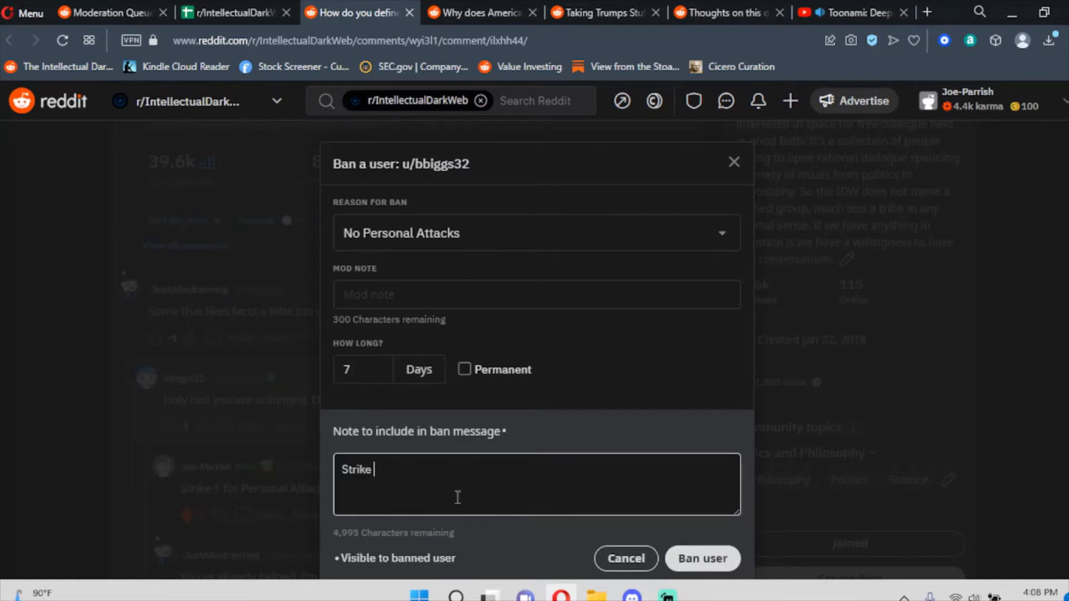
pyautogui.click(739, 559)
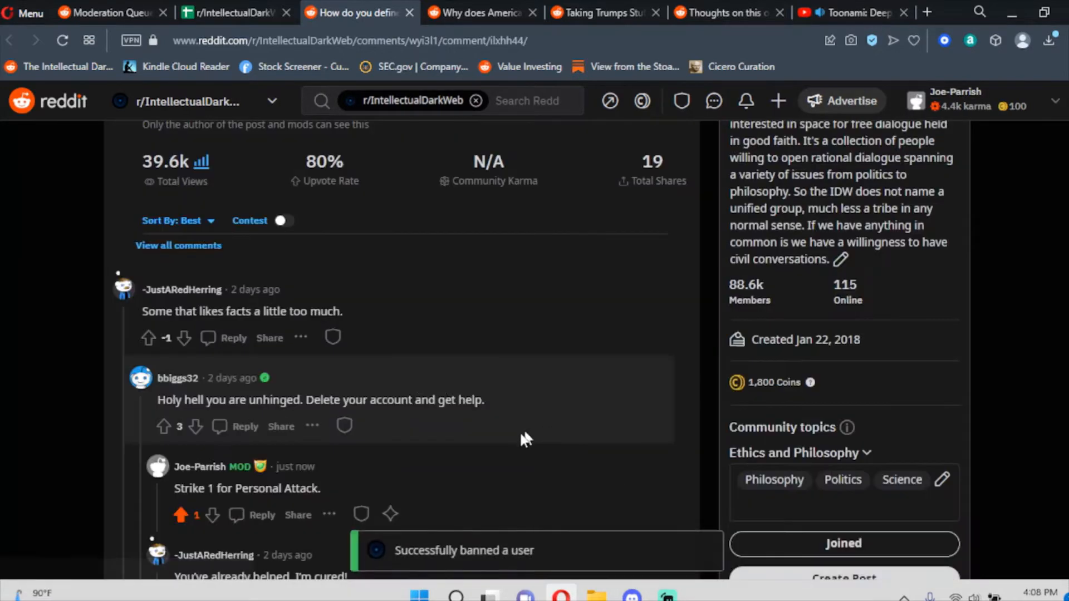
# Copy the comment's permalink and paste it into B986 as Strike 1.
pyautogui.rightClick(253, 390)
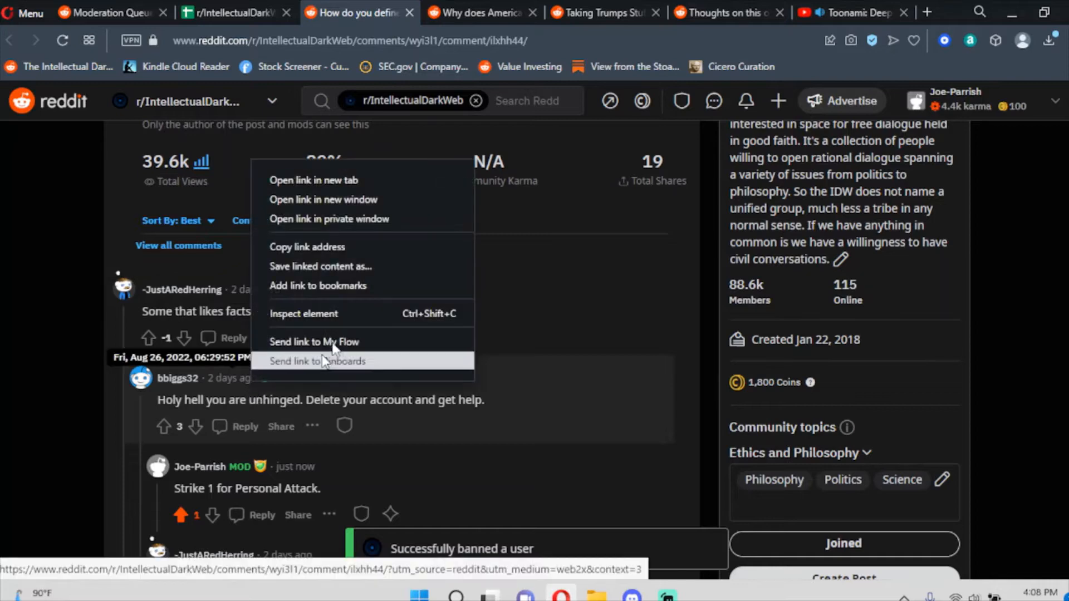
pyautogui.click(312, 244)
pyautogui.click(470, 12)
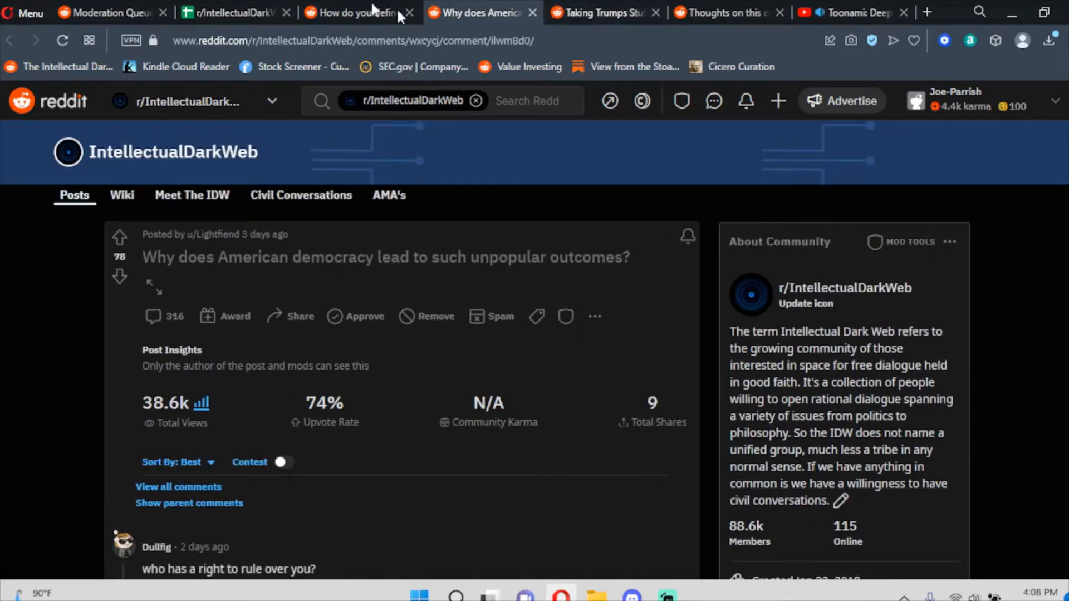
pyautogui.click(234, 13)
pyautogui.doubleClick(188, 320)
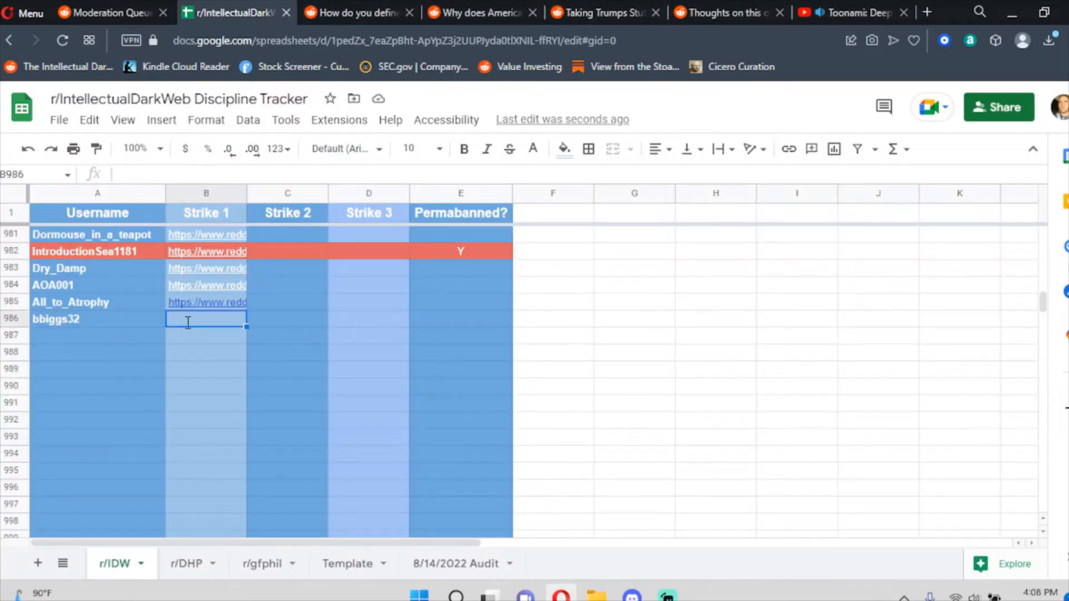
pyautogui.hotkey('ctrl', 'v')
pyautogui.click(298, 439)
pyautogui.click(410, 12)
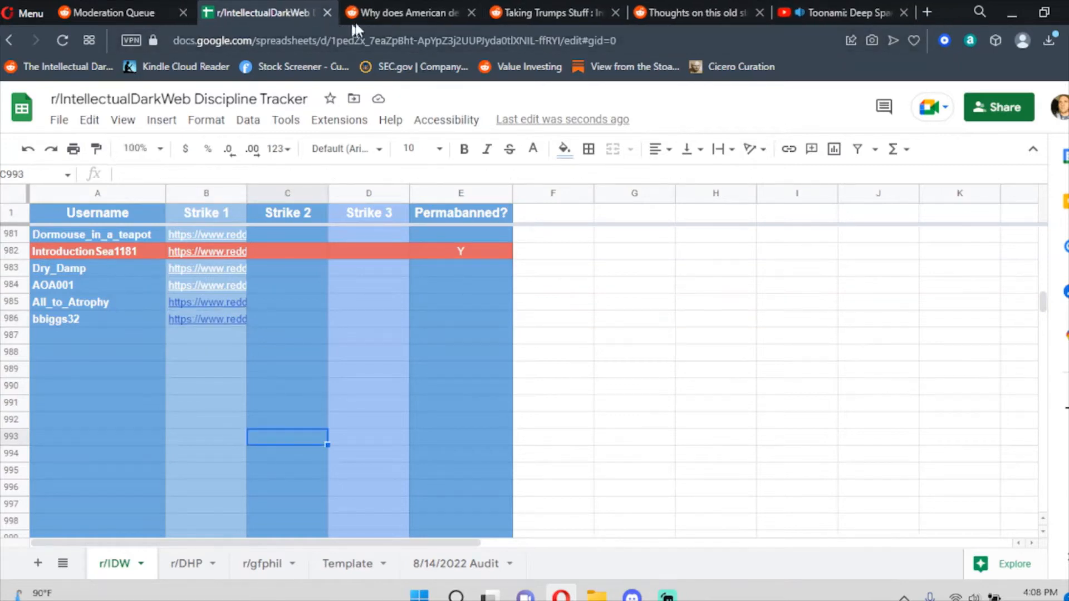
# Open the American democracy thread and scroll down to the next reported comment.
pyautogui.click(357, 12)
pyautogui.scroll(-10, 369, 345)
pyautogui.scroll(-2, 382, 330)
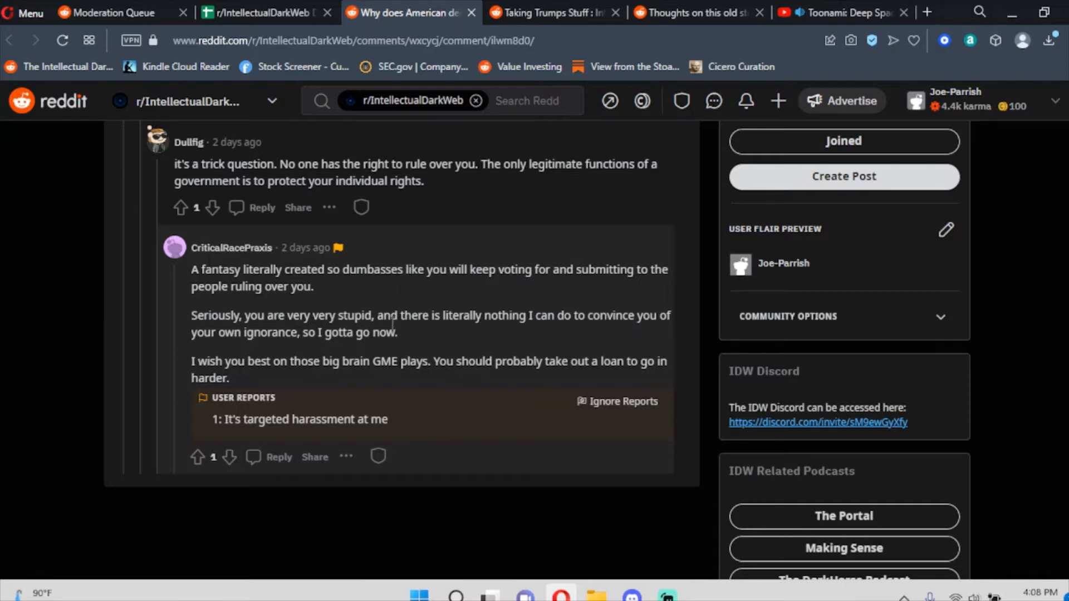
# Copy the second reported commenter's username and search the tracker for it.
pyautogui.scroll(10, 398, 312)
pyautogui.scroll(-6, 449, 280)
pyautogui.scroll(-4, 286, 316)
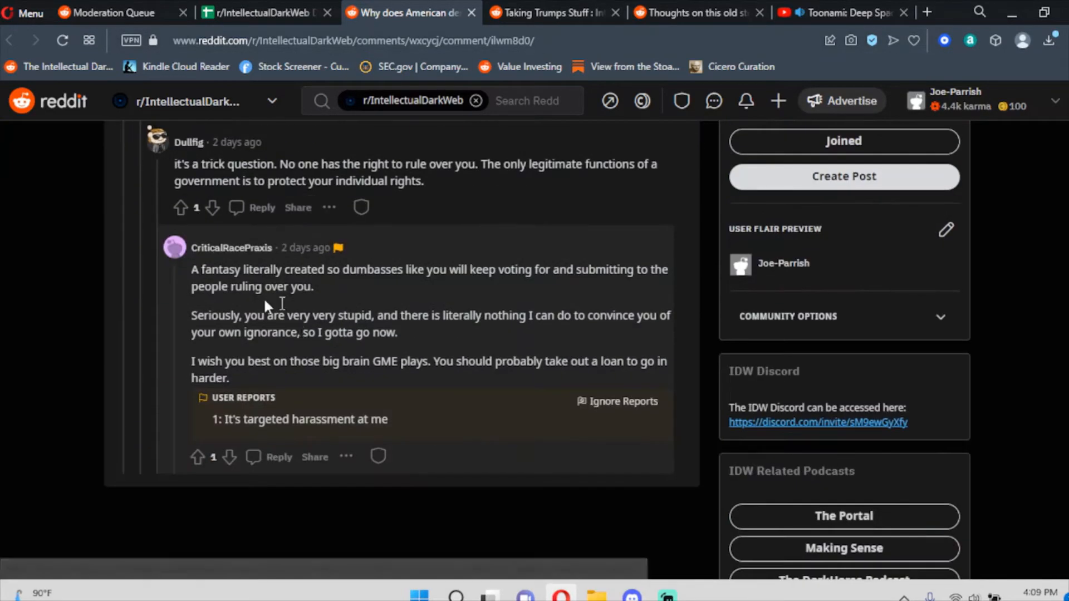
pyautogui.moveTo(211, 225); pyautogui.dragTo(272, 252)
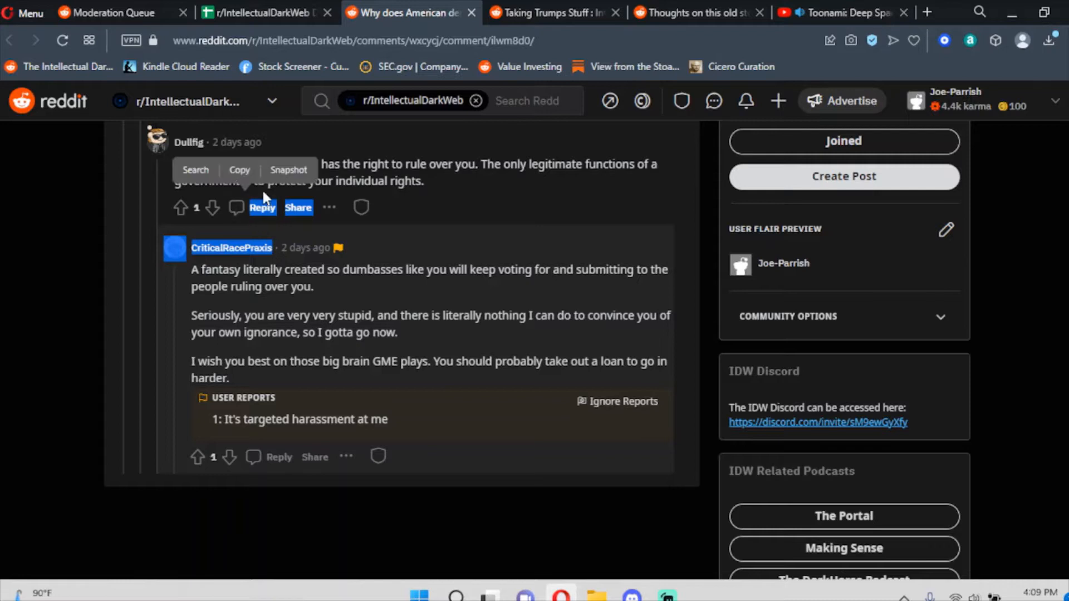
pyautogui.click(241, 172)
pyautogui.click(262, 12)
pyautogui.click(368, 423)
pyautogui.hotkey('ctrl', 'f')
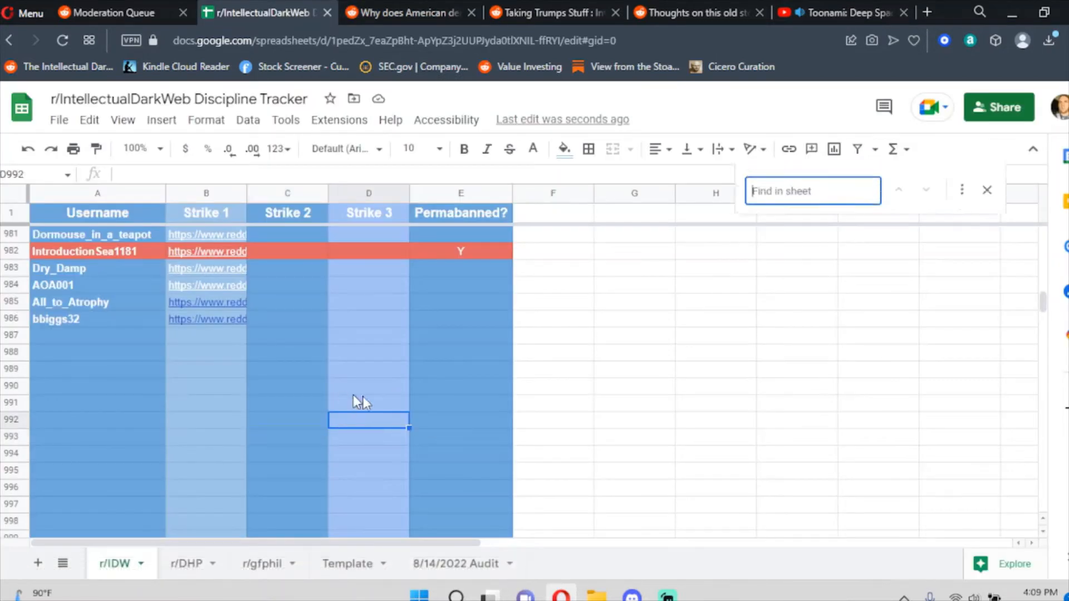
pyautogui.hotkey('ctrl', 'v')
pyautogui.click(984, 205)
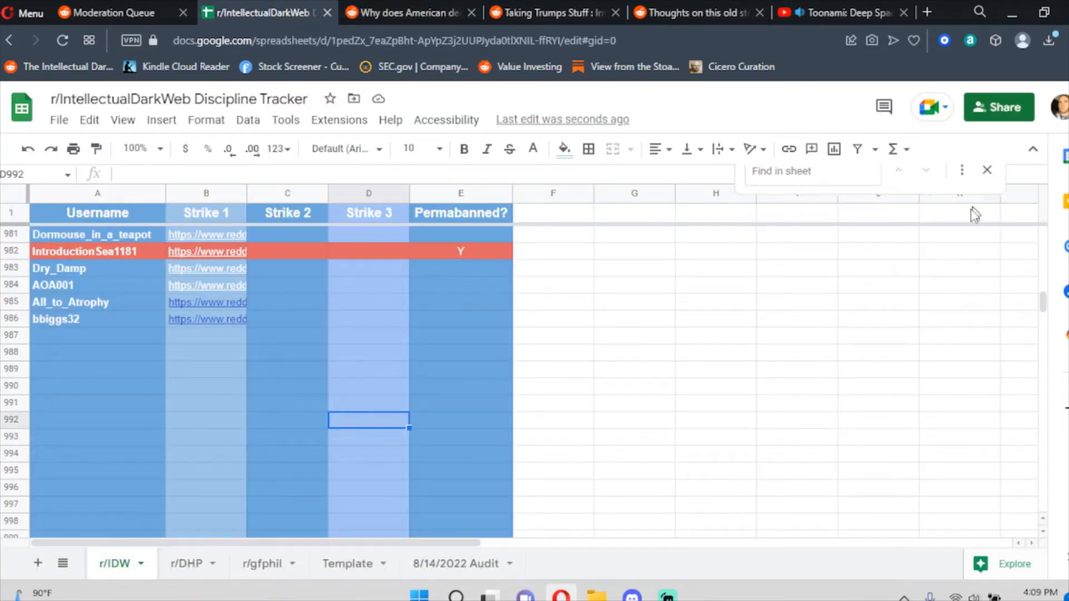
# Paste the username into A987 and delete the extra pasted lines.
pyautogui.click(75, 335)
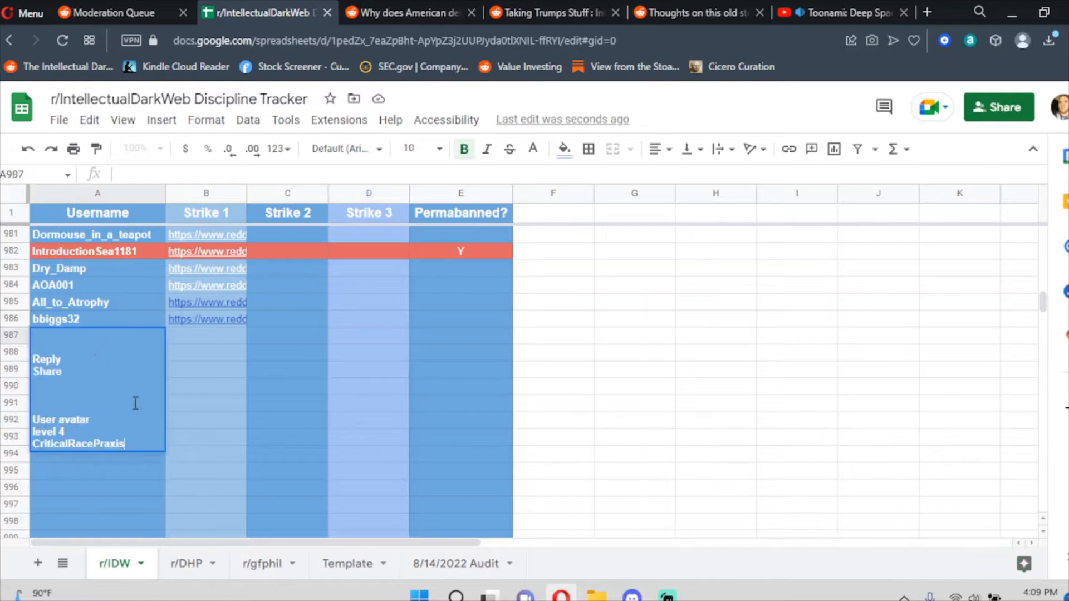
pyautogui.hotkey('ctrl', 'v')
pyautogui.moveTo(99, 433); pyautogui.dragTo(2, 301)
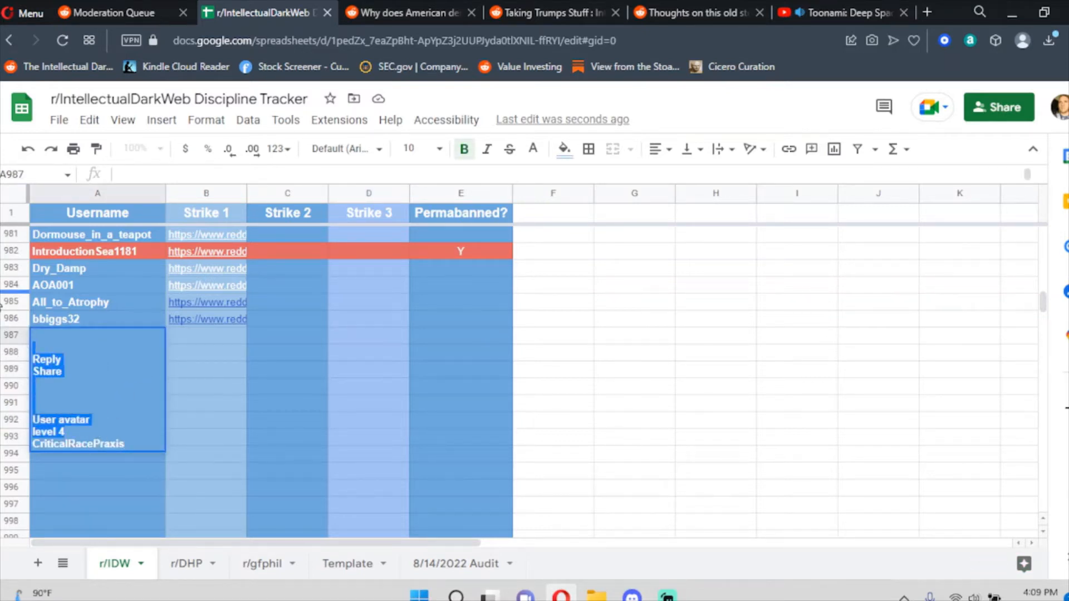
pyautogui.press('Delete')
pyautogui.press('Delete')
pyautogui.press('Delete')
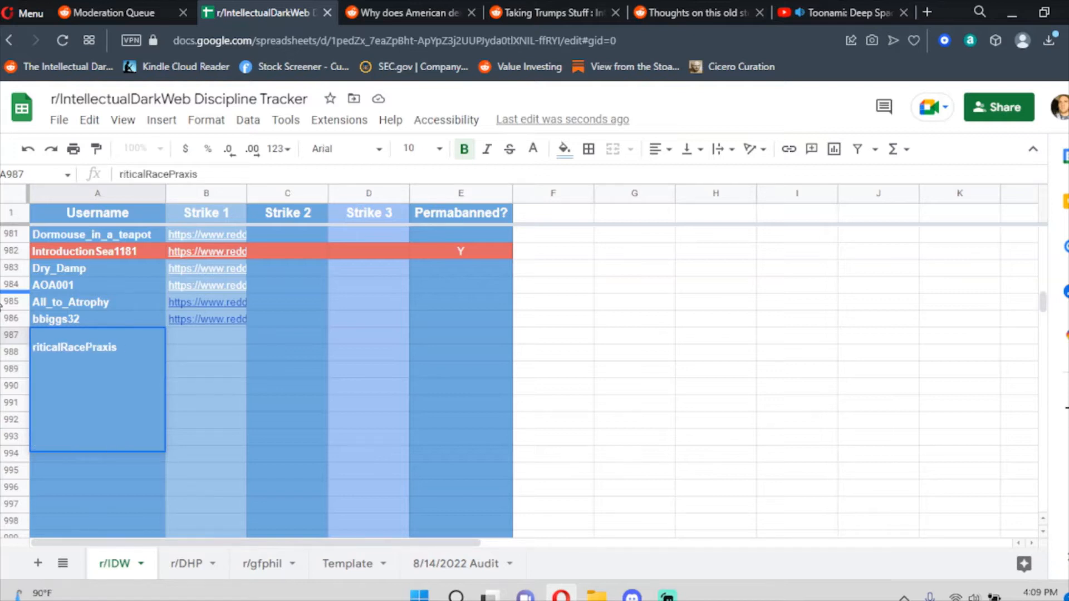
pyautogui.write('C')
pyautogui.click(332, 384)
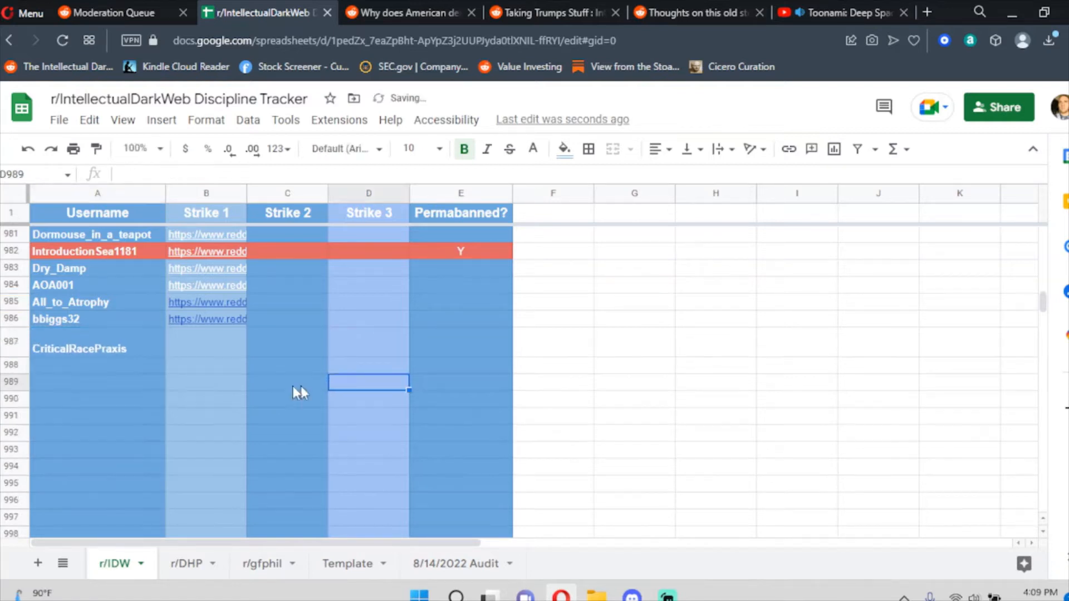
pyautogui.click(93, 343)
pyautogui.doubleClick(34, 346)
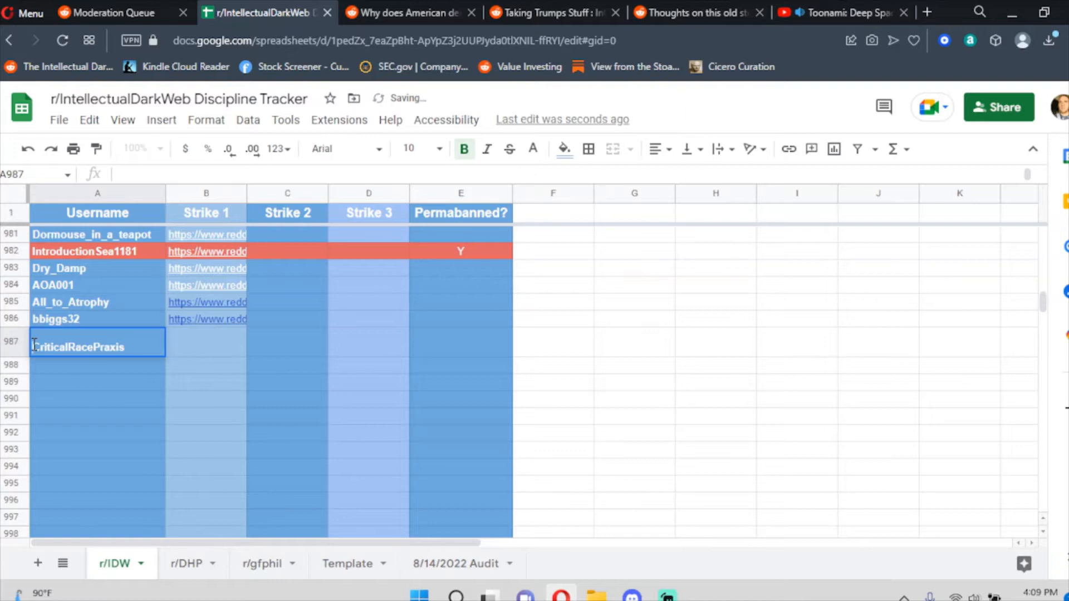
pyautogui.click(152, 463)
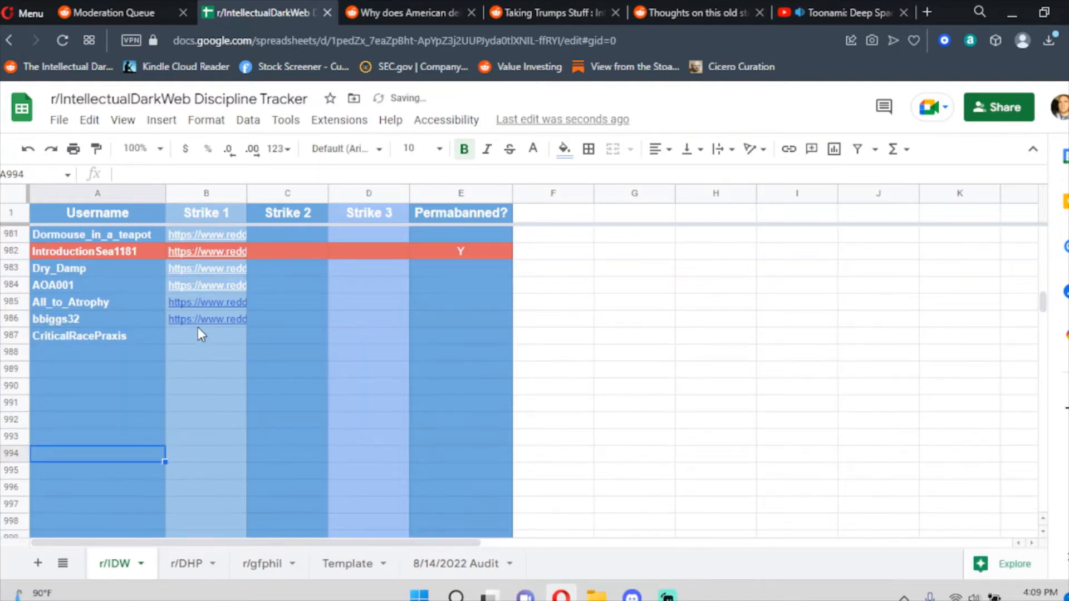
# Approve the reported comment on Reddit so its reports clear.
pyautogui.click(404, 13)
pyautogui.click(295, 445)
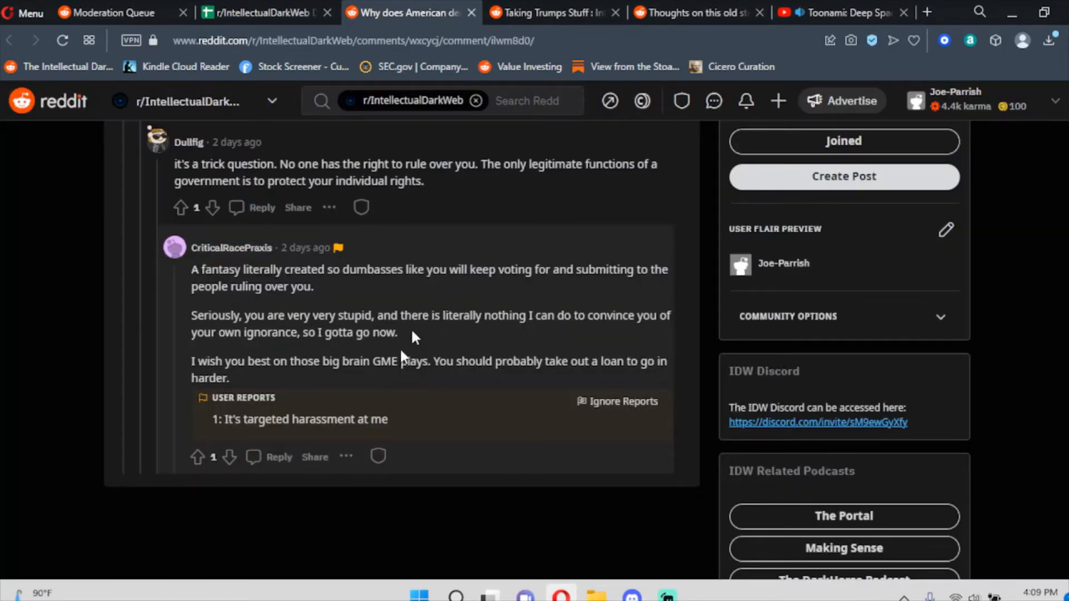
pyautogui.click(377, 457)
pyautogui.click(409, 468)
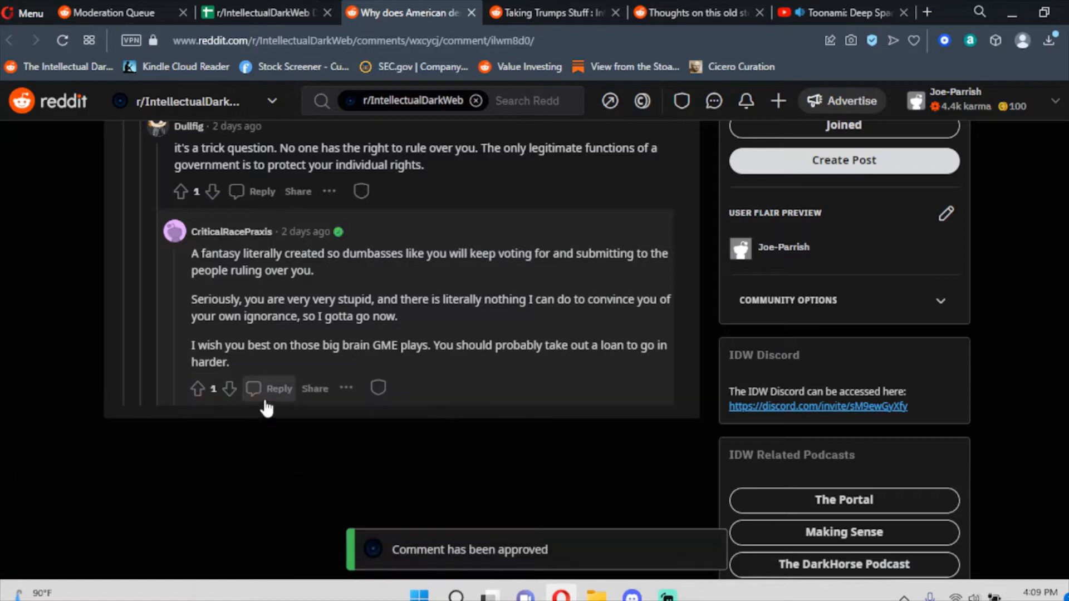
pyautogui.click(278, 389)
# Reply 'Strike 1 for Personal Attack.' under the approved comment and distinguish it as mod.
pyautogui.click(307, 426)
pyautogui.write('Stri')
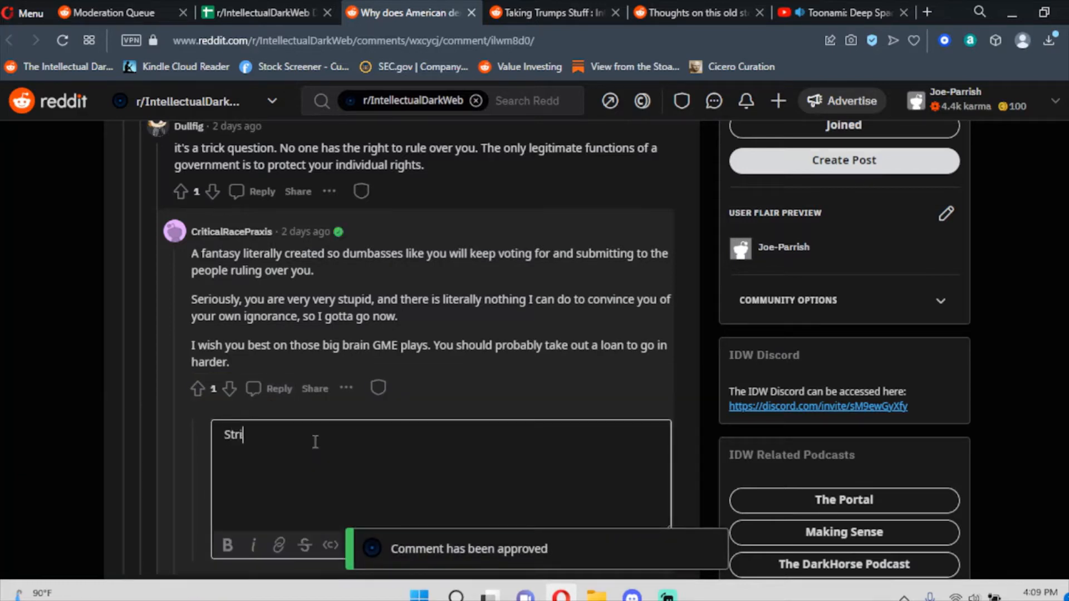
pyautogui.write('ke 1 for Personal Attack.')
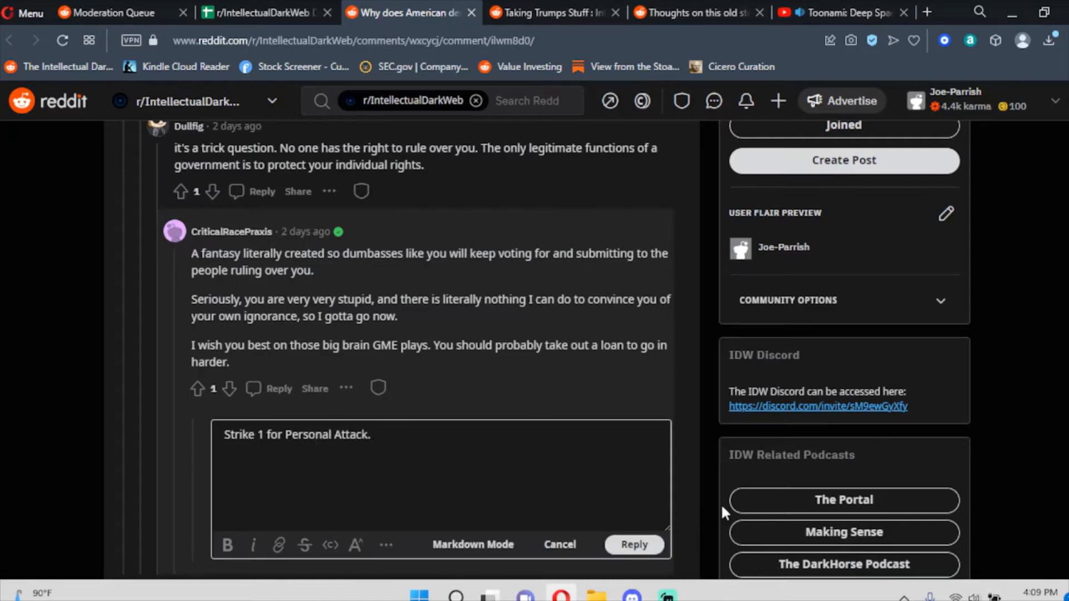
pyautogui.click(635, 545)
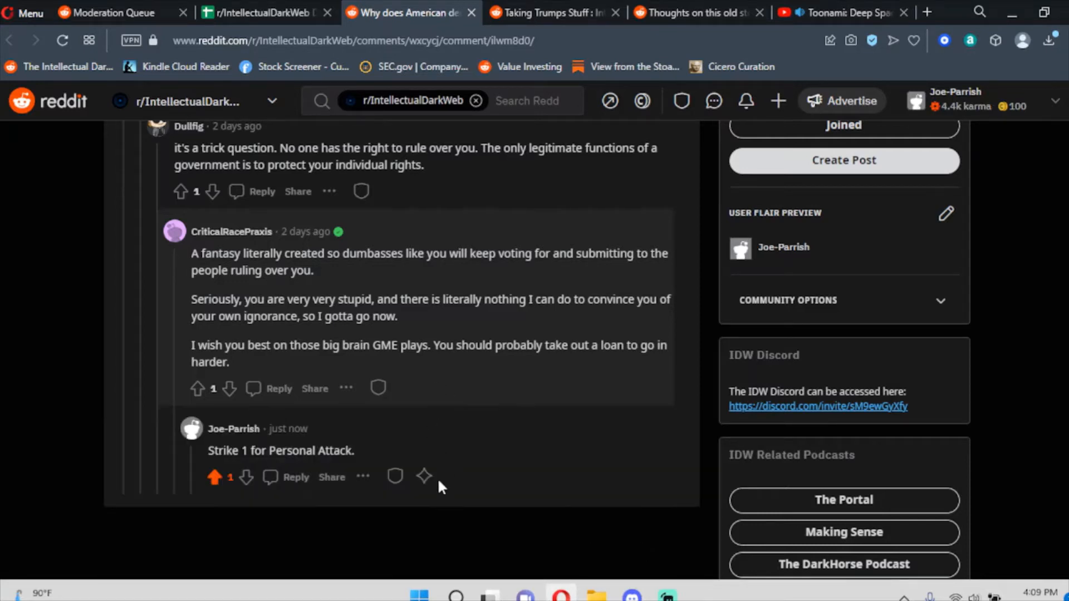
pyautogui.click(424, 478)
pyautogui.click(456, 527)
pyautogui.moveTo(211, 236)
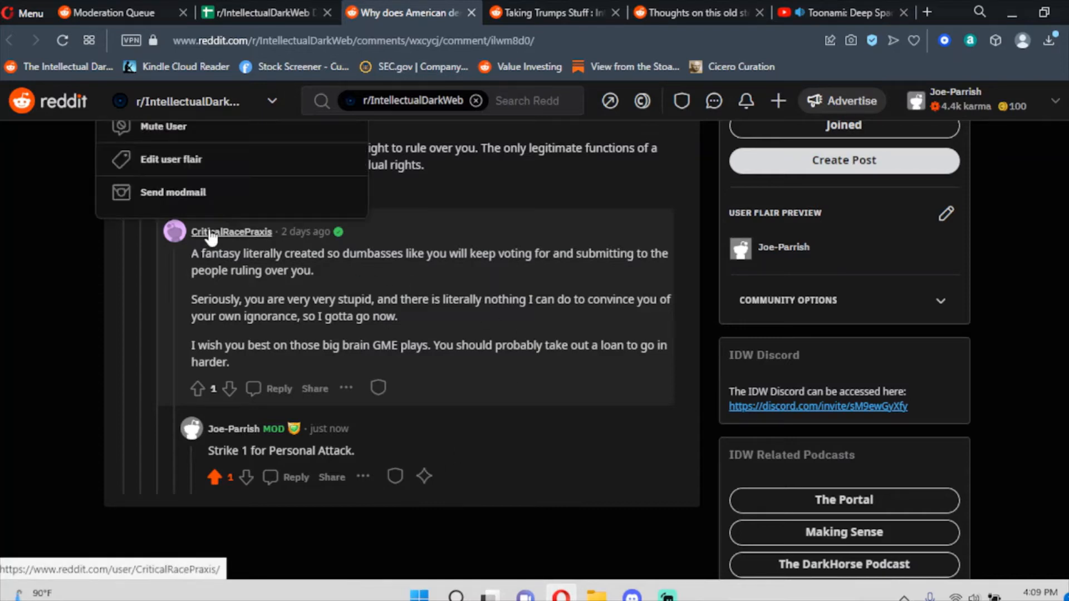
pyautogui.scroll(3, 210, 248)
# Ban the commenter for 7 days for No Personal Attacks with the note 'Strike 1'.
pyautogui.click(196, 254)
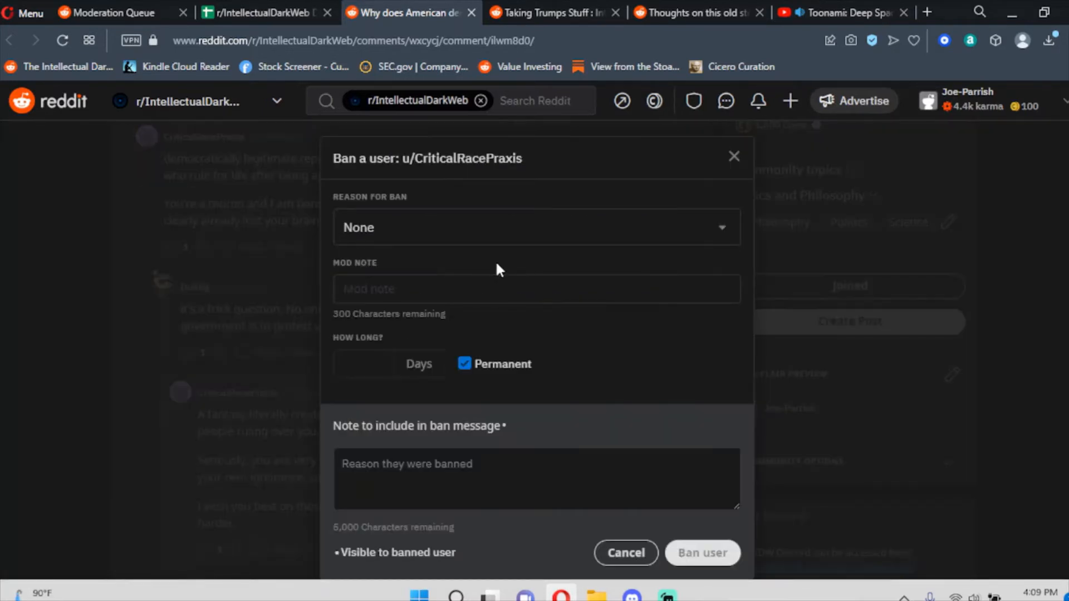
pyautogui.click(475, 231)
pyautogui.click(466, 259)
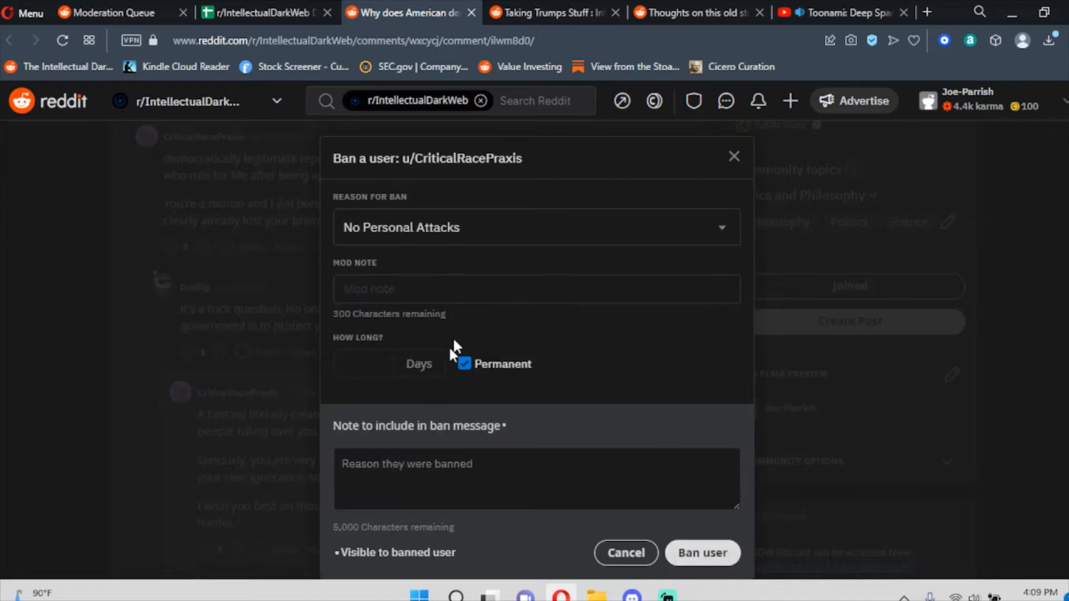
pyautogui.click(464, 364)
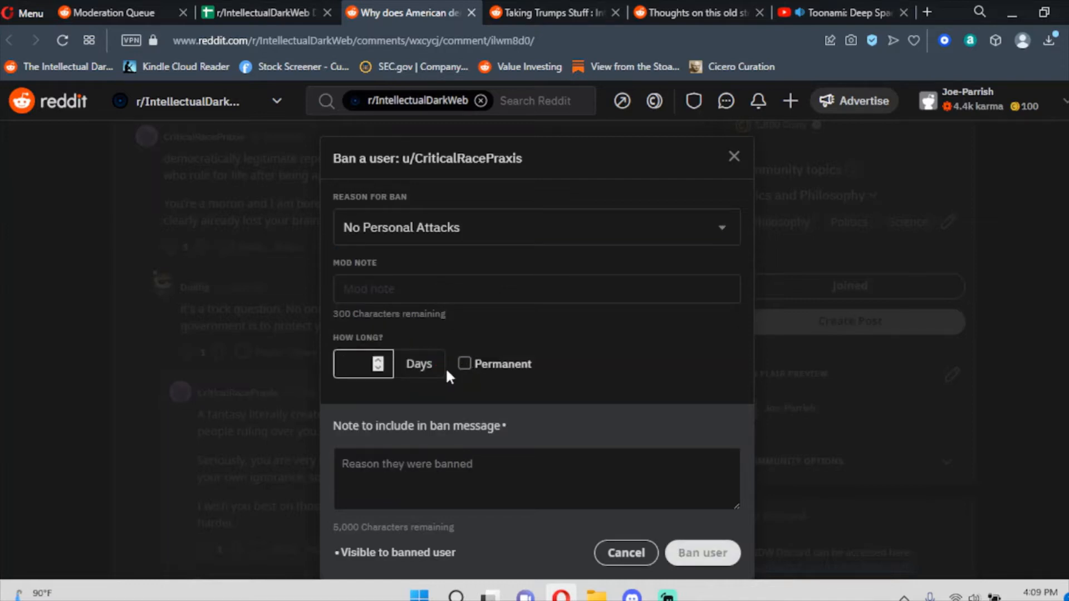
pyautogui.write('7')
pyautogui.click(396, 508)
pyautogui.write('Strike 1')
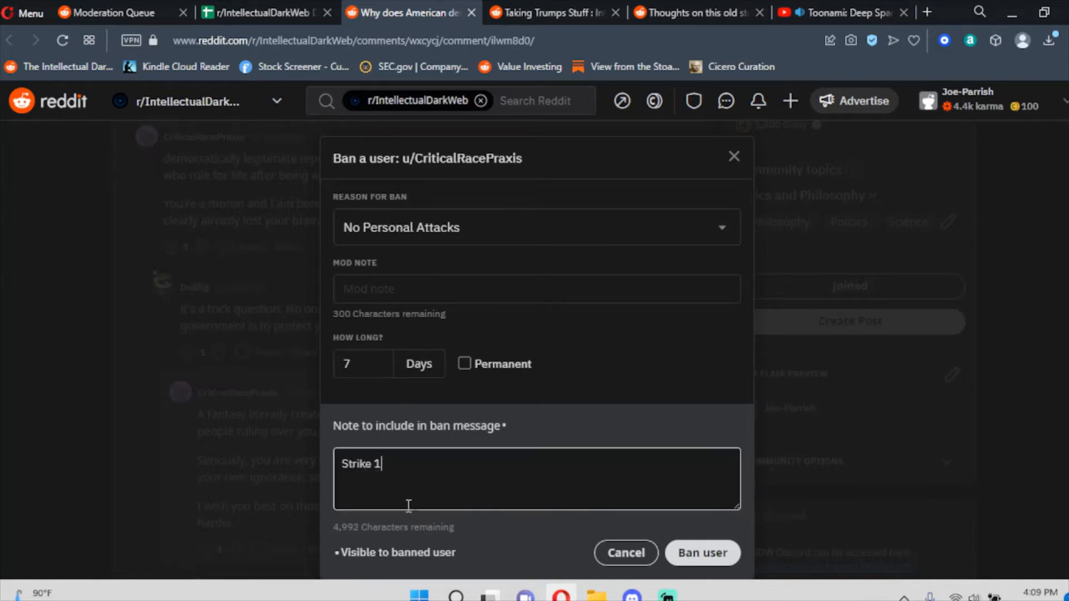
pyautogui.click(703, 554)
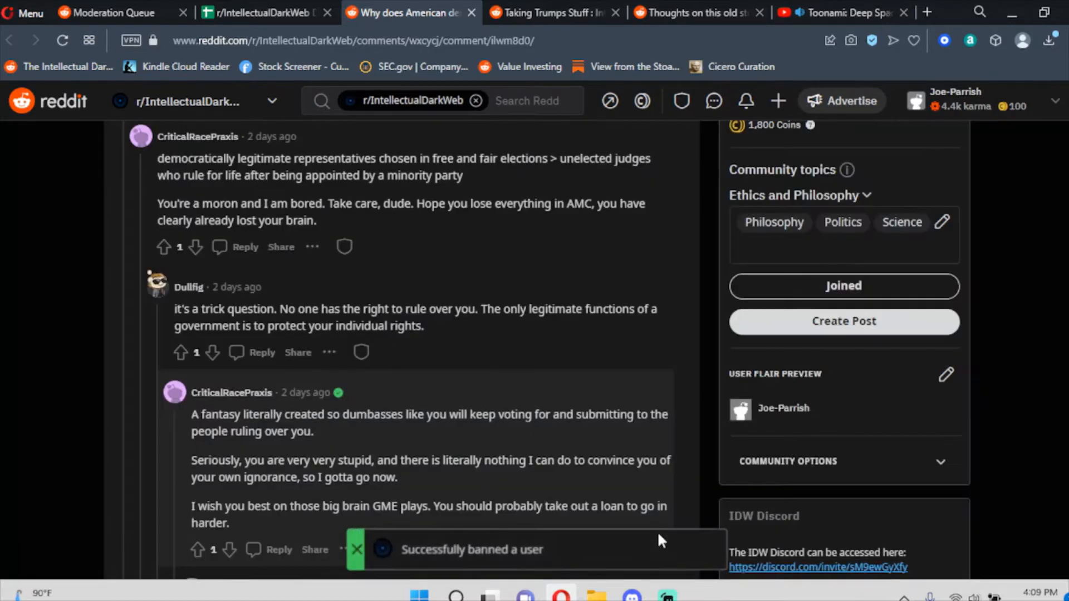
# Paste the comment's permalink into tracker cell B987 and close the thread's tab.
pyautogui.scroll(-3, 490, 401)
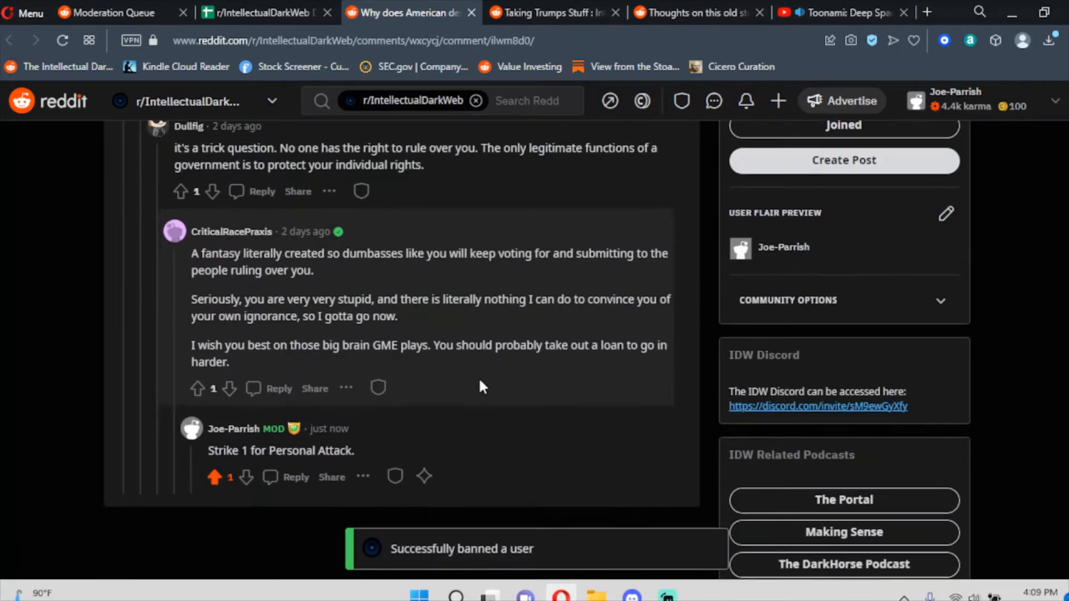
pyautogui.rightClick(311, 233)
pyautogui.click(394, 322)
pyautogui.click(262, 12)
pyautogui.click(207, 338)
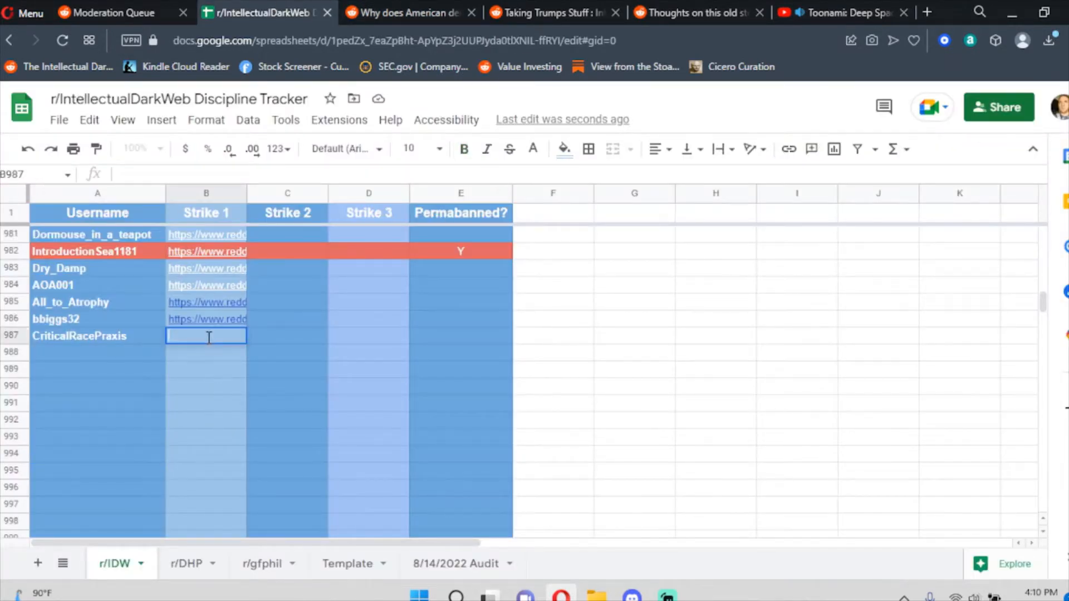
pyautogui.doubleClick(208, 336)
pyautogui.hotkey('ctrl', 'v')
pyautogui.click(245, 420)
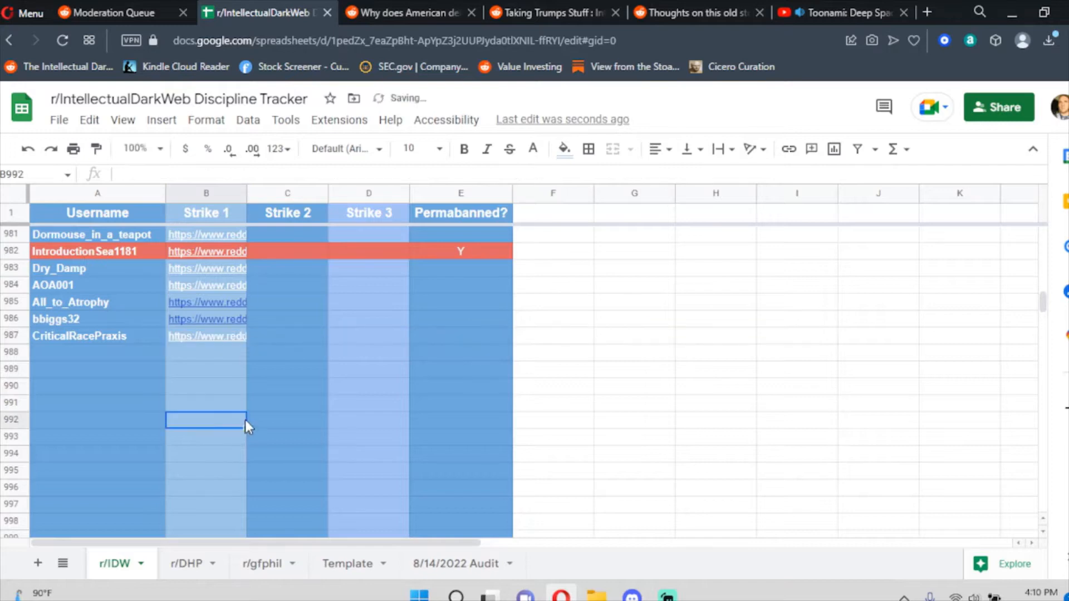
pyautogui.click(395, 3)
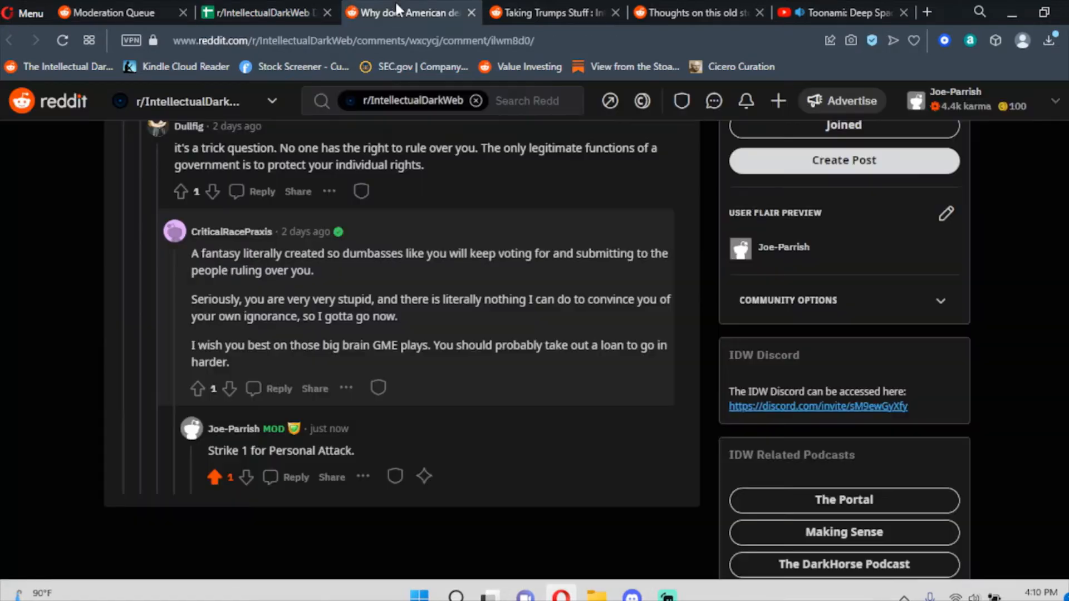
pyautogui.click(471, 14)
pyautogui.scroll(3, 376, 219)
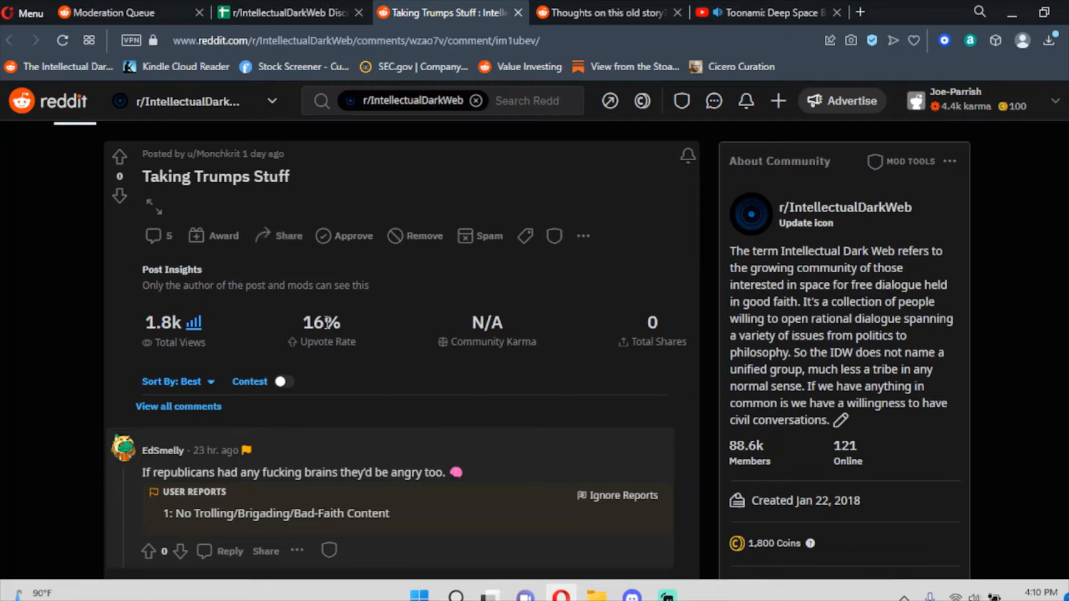
pyautogui.scroll(-1, 352, 367)
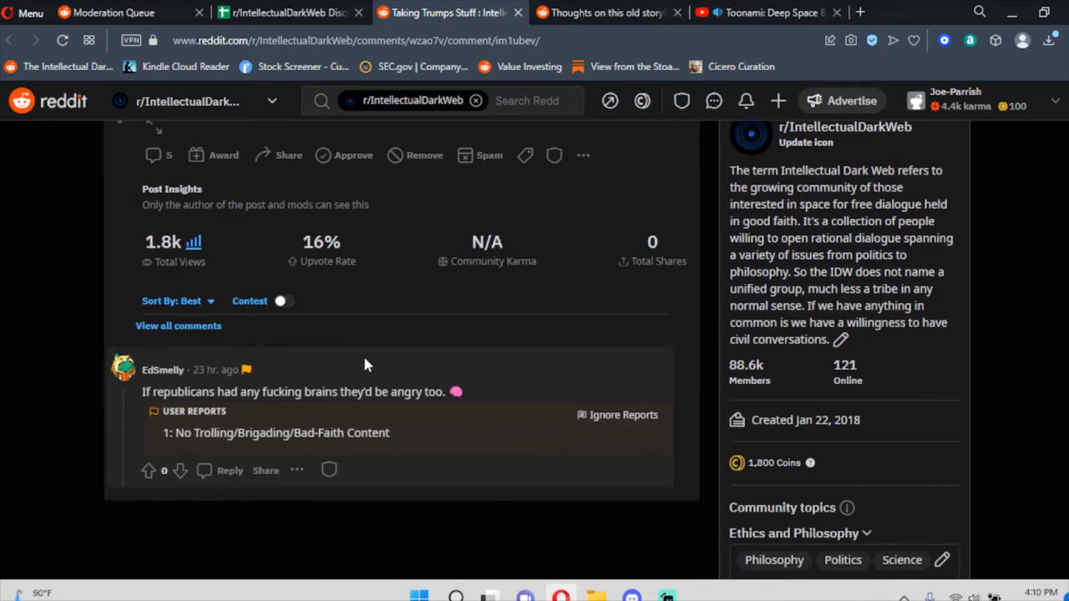
pyautogui.scroll(1, 365, 361)
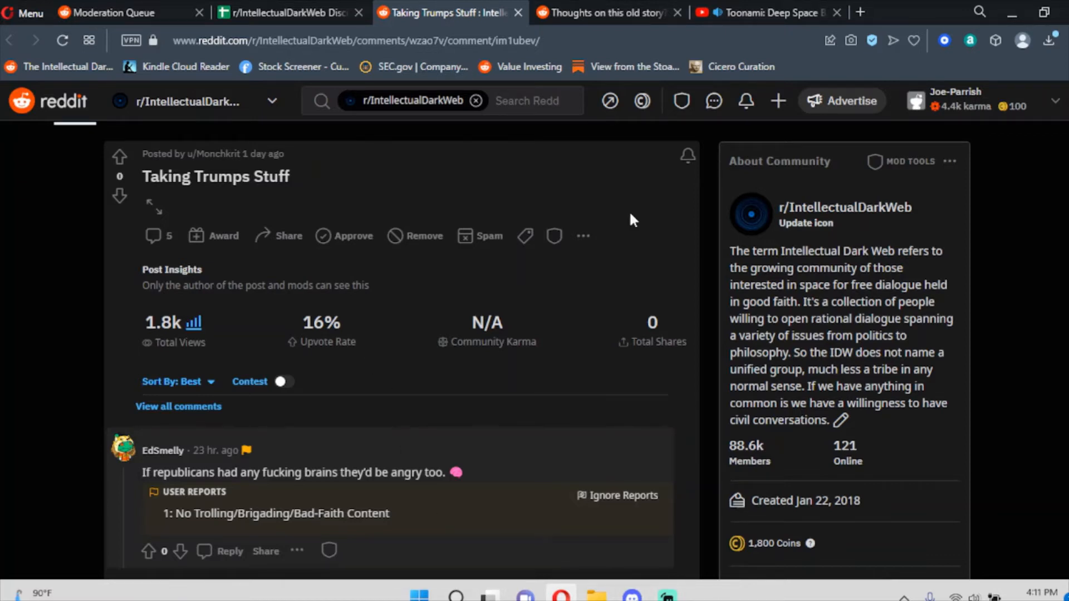
pyautogui.scroll(-1, 632, 218)
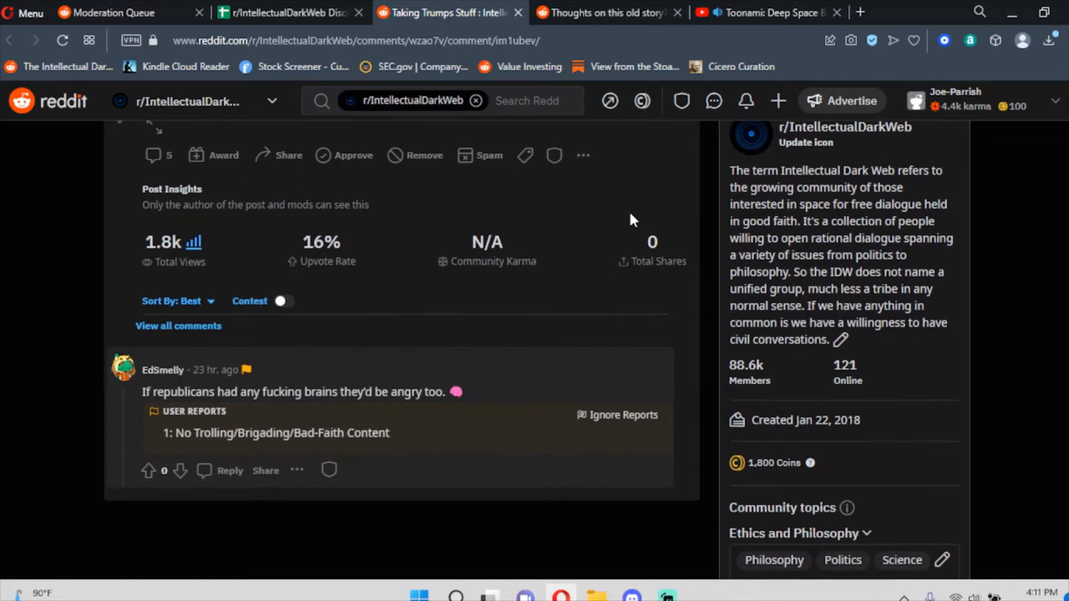
pyautogui.scroll(1, 633, 220)
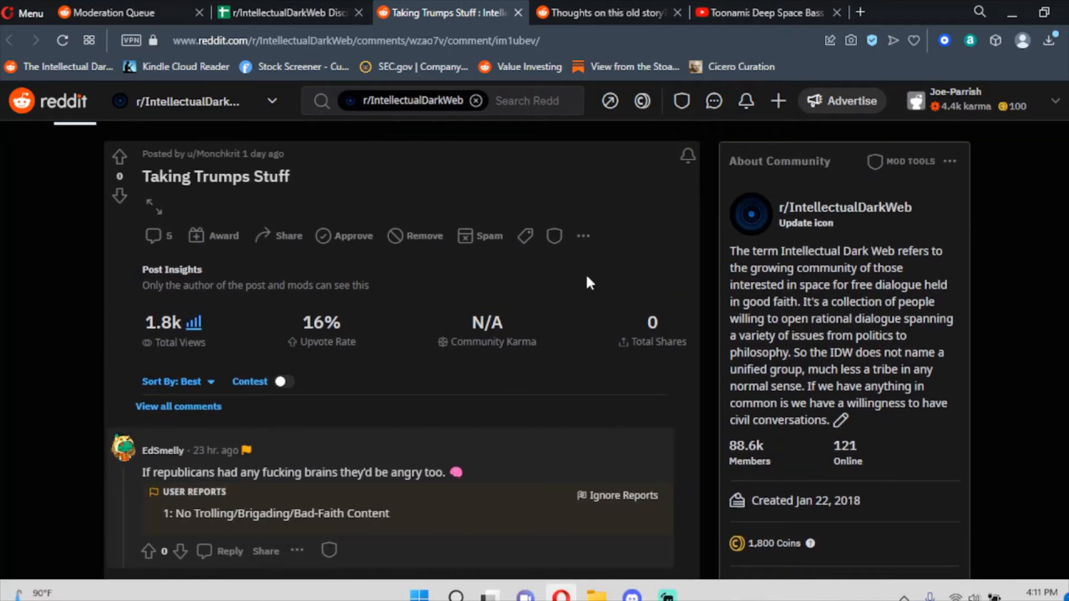
pyautogui.moveTo(430, 410)
pyautogui.scroll(-1, 351, 345)
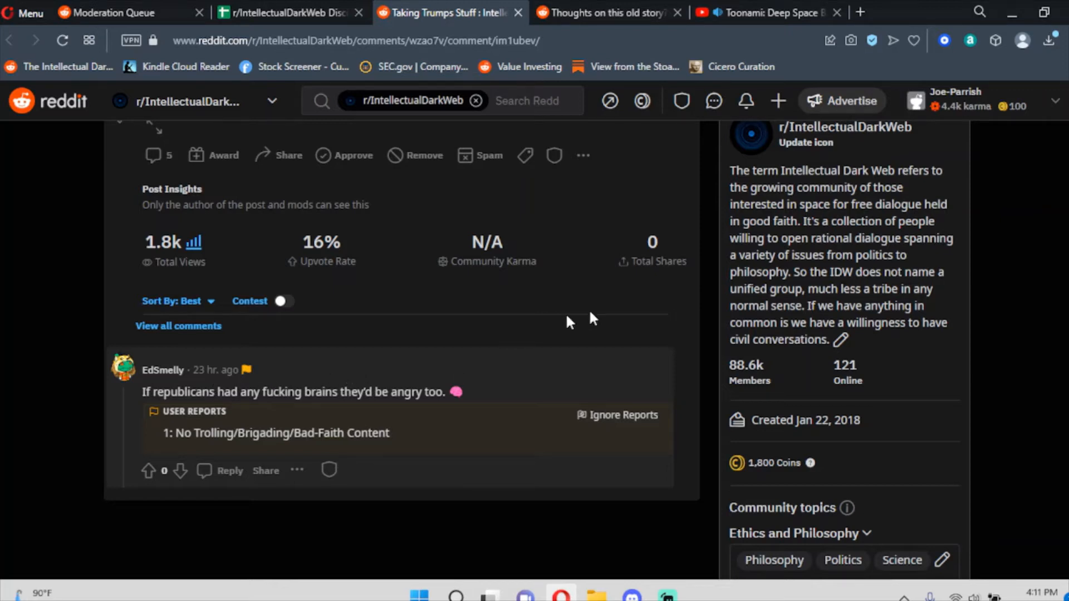
pyautogui.scroll(-15, 878, 310)
pyautogui.scroll(8, 918, 353)
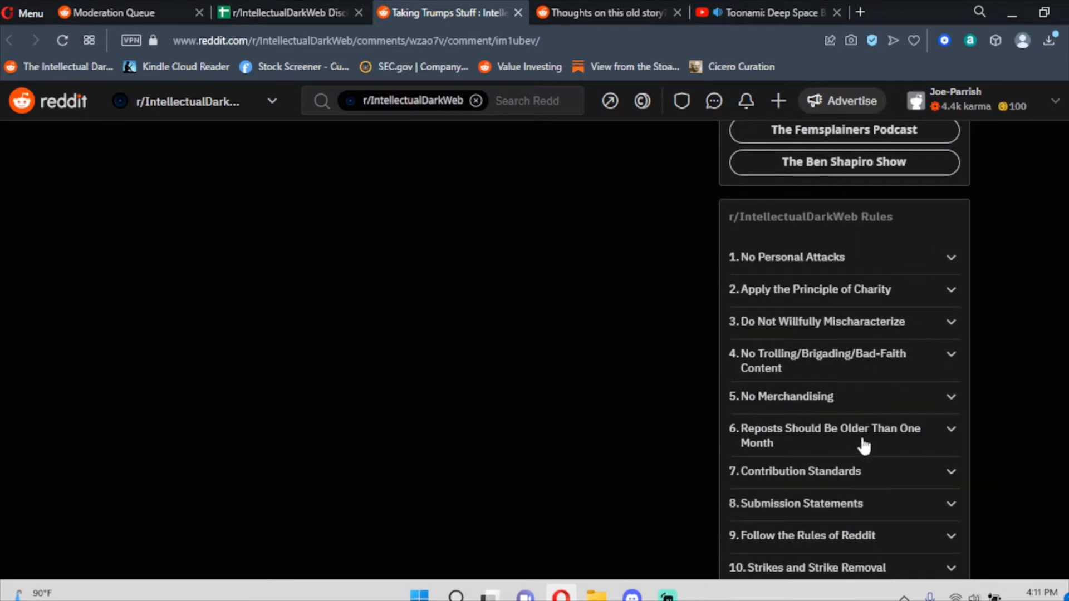
# Remove the reported republicans comment in 'Taking Trumps Stuff' via the mod shield.
pyautogui.scroll(10, 640, 398)
pyautogui.click(329, 389)
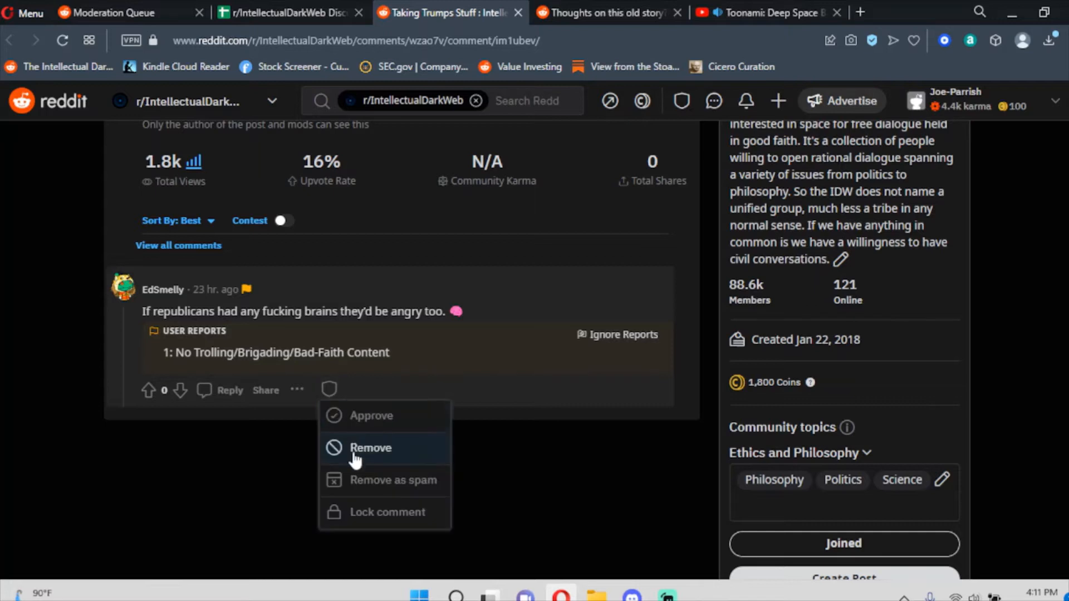
pyautogui.click(354, 460)
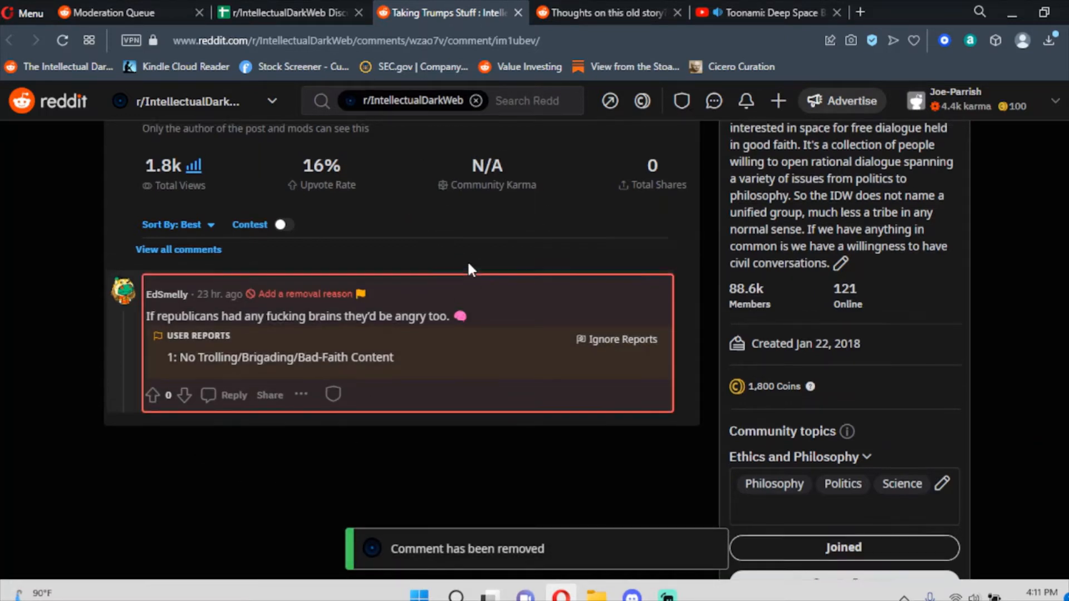
pyautogui.scroll(2, 468, 267)
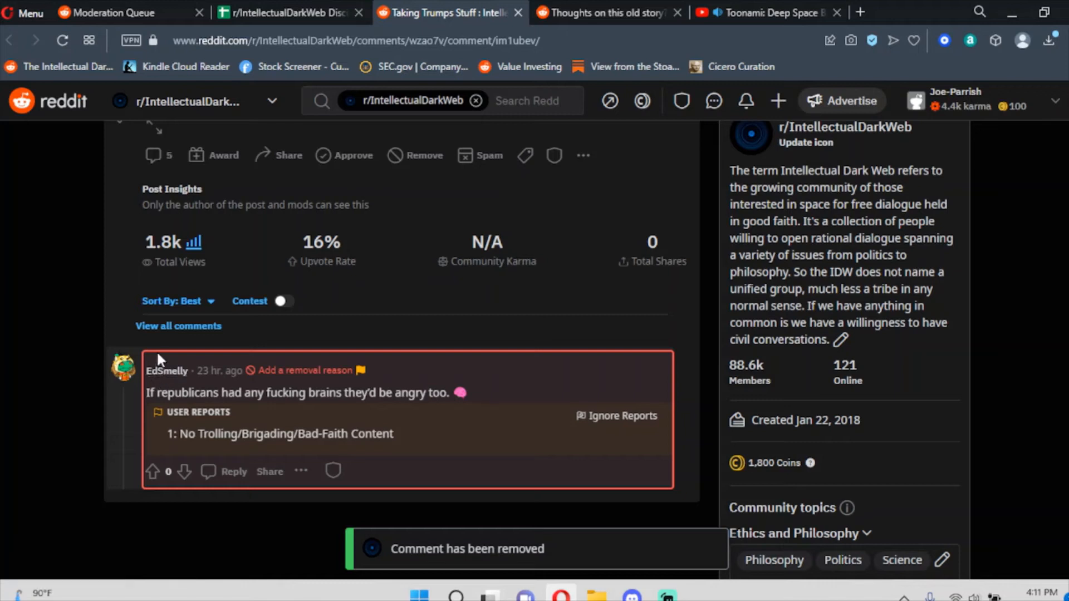
pyautogui.scroll(2, 513, 198)
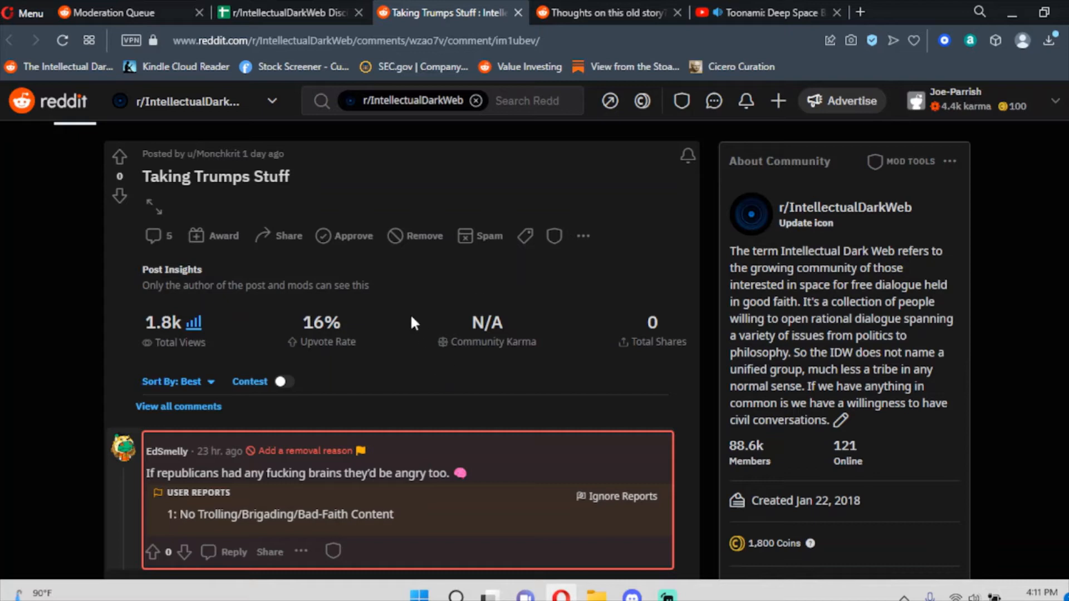
# Close the Taking Trumps Stuff post and scroll to the reported reply on Thoughts on this old story.
pyautogui.click(518, 9)
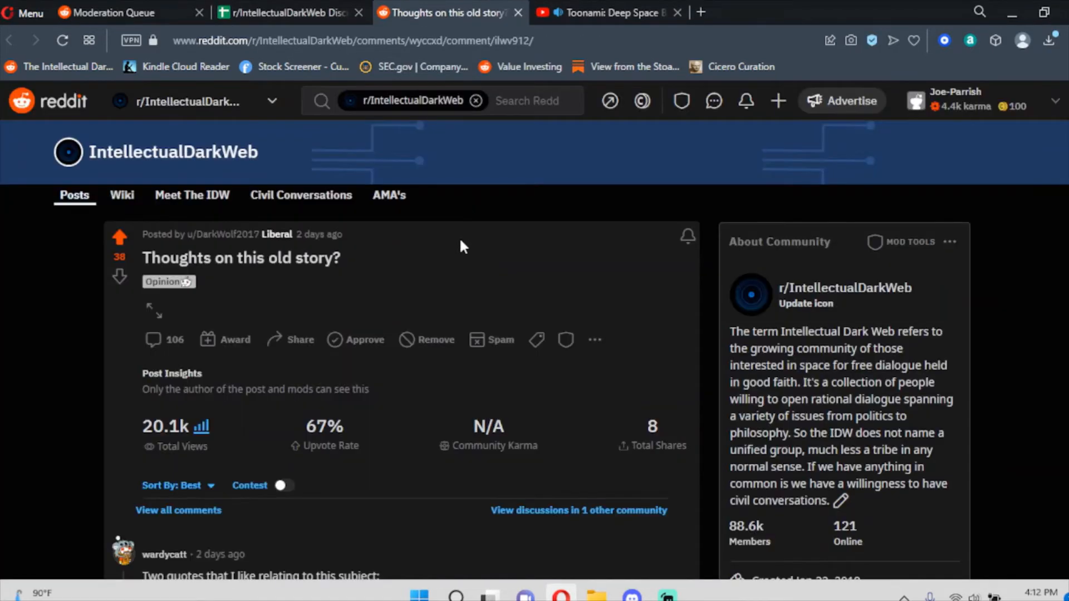
pyautogui.scroll(-6, 461, 248)
pyautogui.scroll(-7, 461, 249)
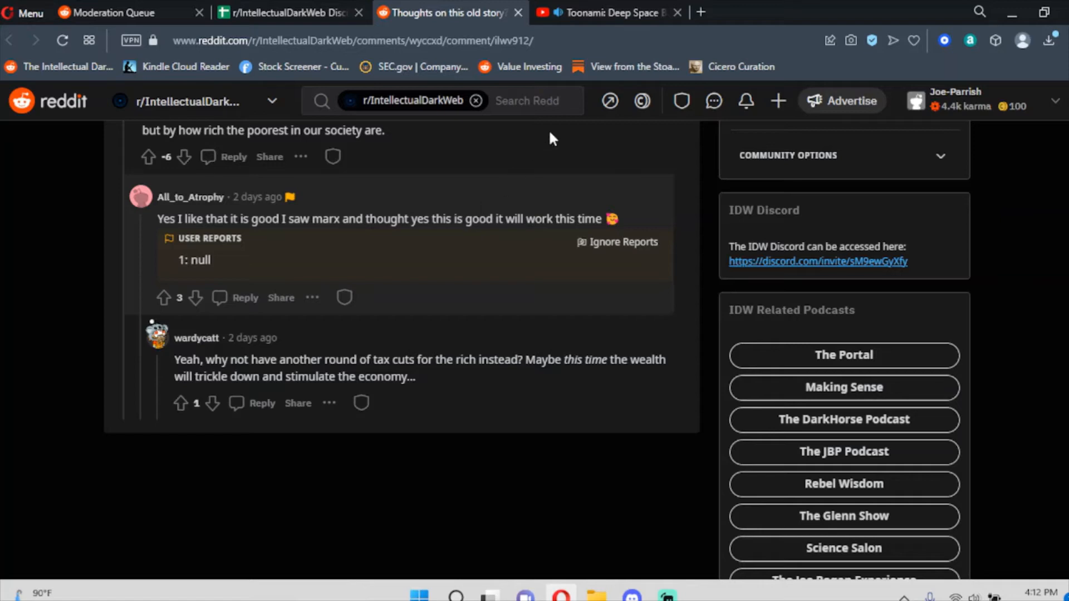
pyautogui.scroll(3, 538, 220)
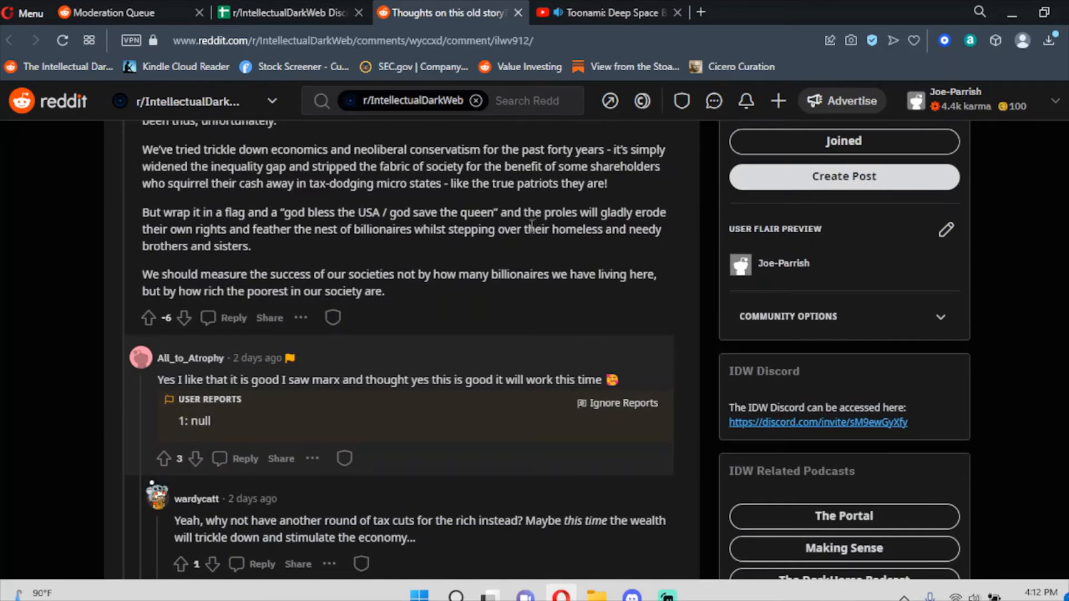
pyautogui.scroll(2, 236, 351)
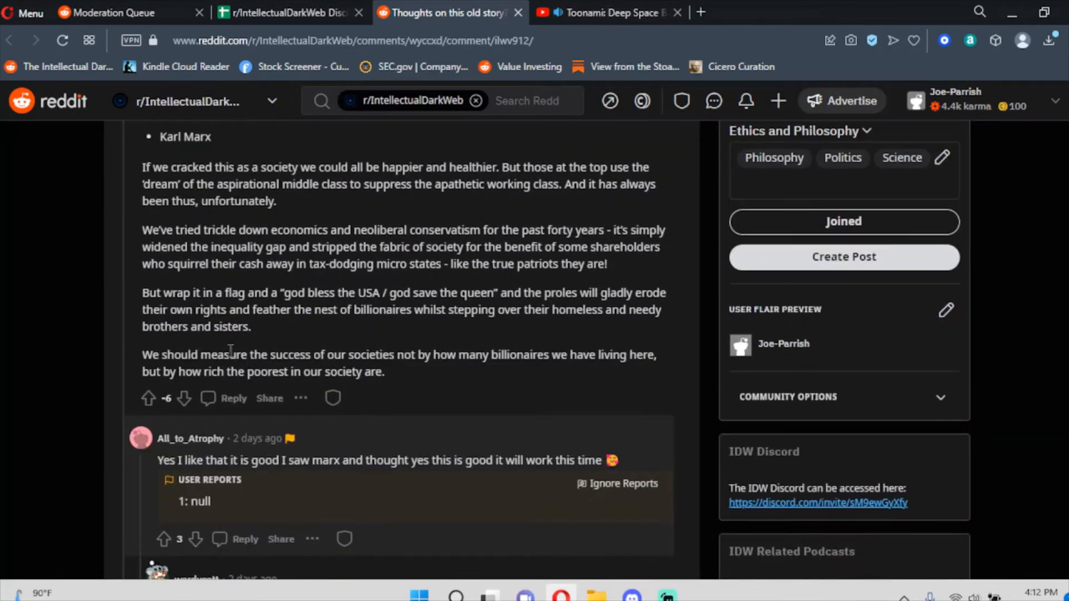
# Check the reply author's username in the tracker, finding an existing Strike 1 in row 985.
pyautogui.doubleClick(222, 439)
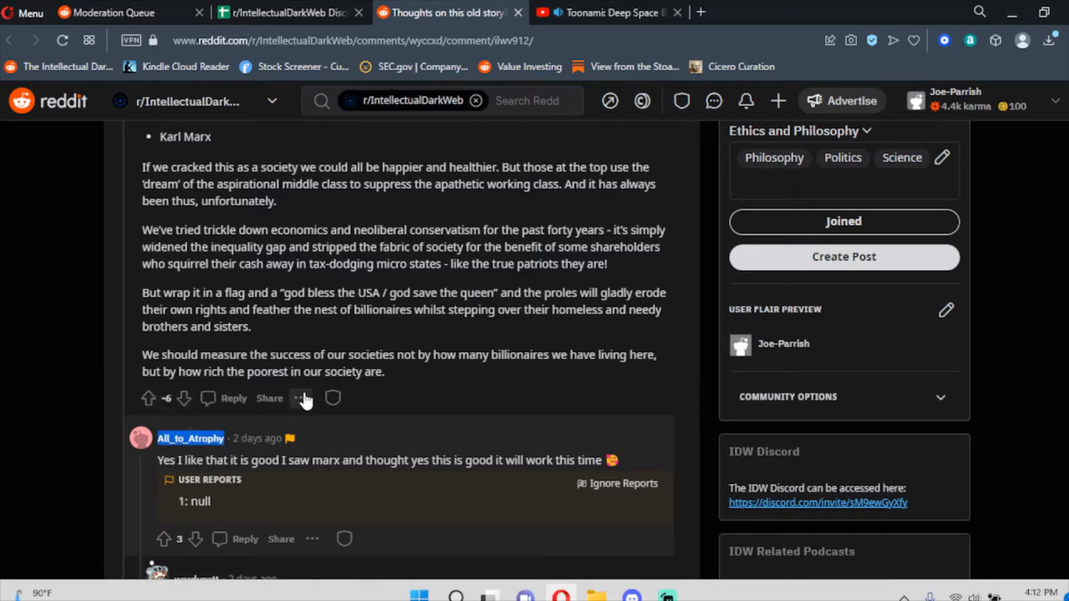
pyautogui.click(305, 10)
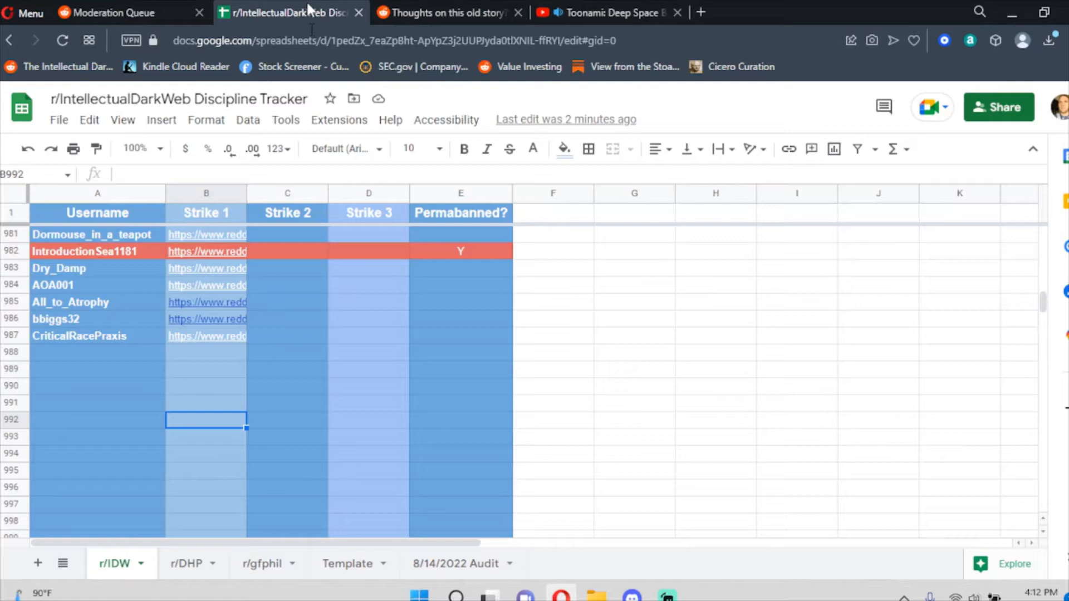
pyautogui.click(344, 353)
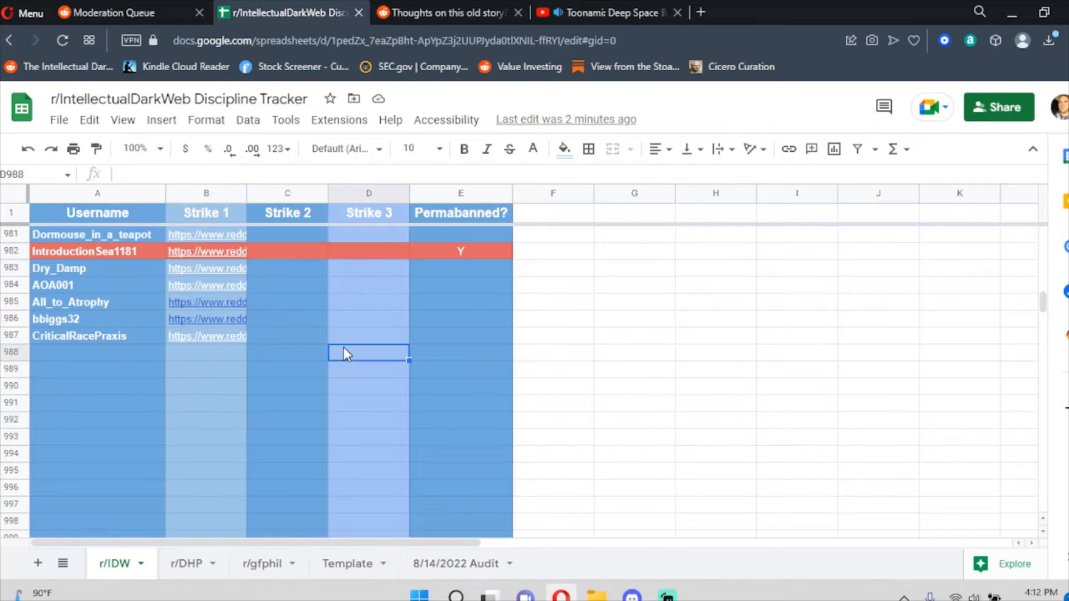
pyautogui.click(140, 305)
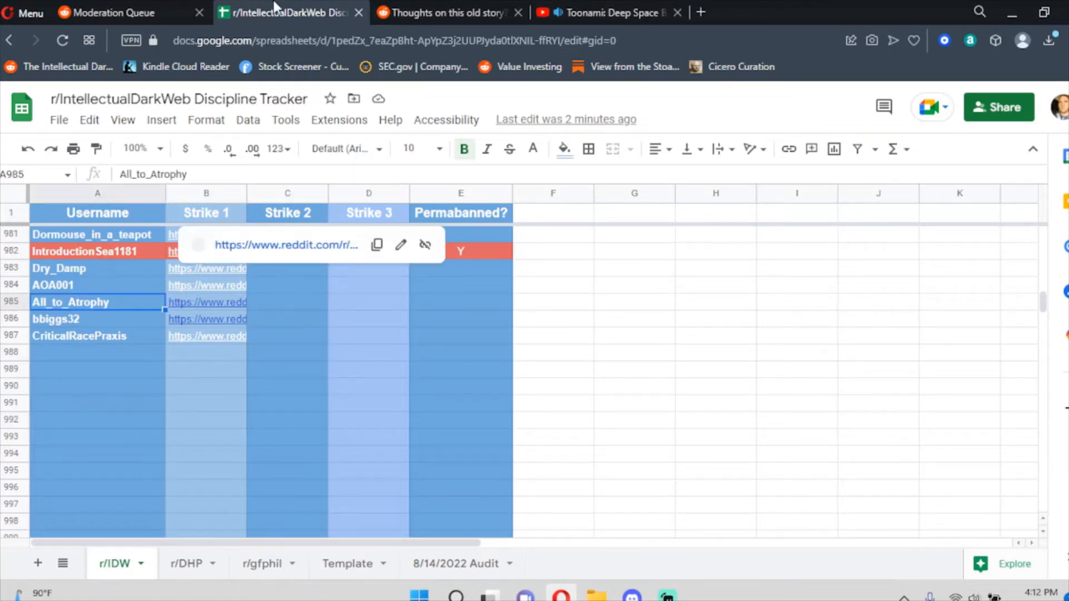
pyautogui.click(440, 12)
pyautogui.scroll(-1, 285, 490)
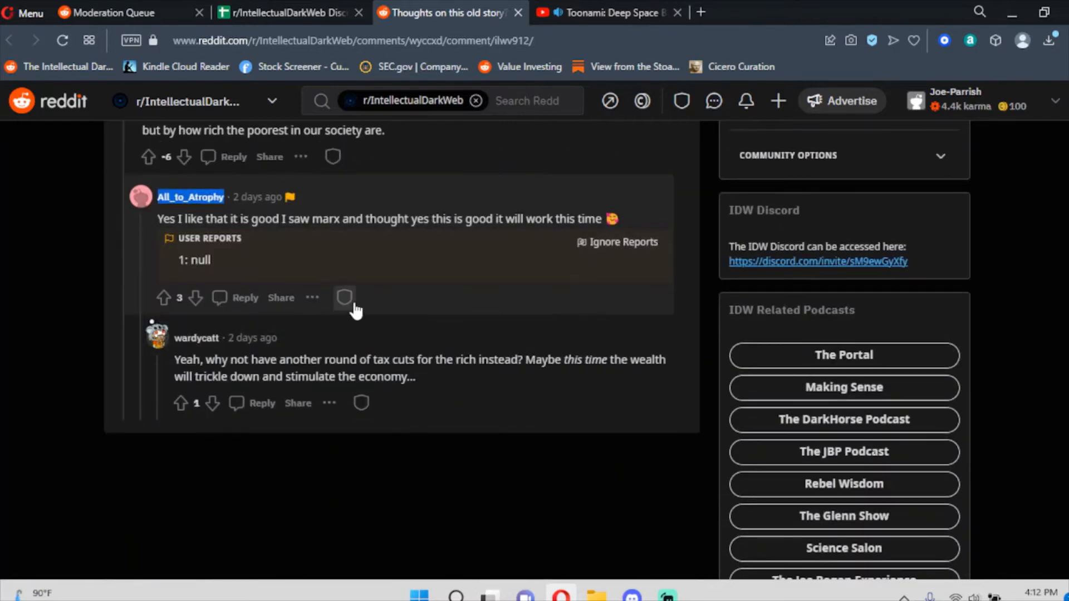
# Remove both the reported Marx reply and the reply beneath it using the mod shield menu.
pyautogui.click(345, 297)
pyautogui.click(357, 354)
pyautogui.click(361, 403)
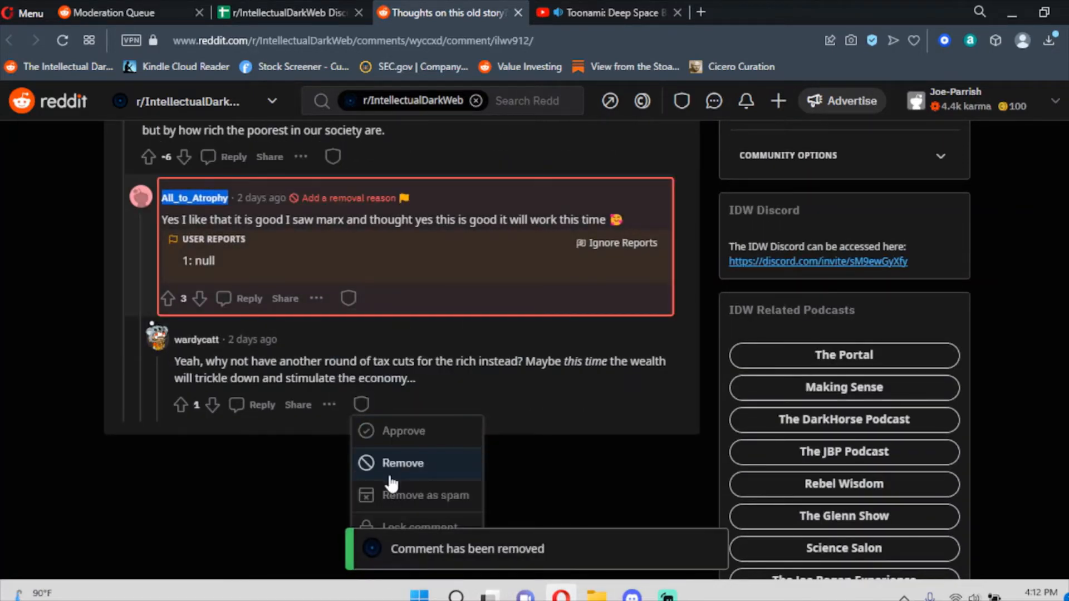
pyautogui.click(391, 478)
pyautogui.scroll(3, 376, 423)
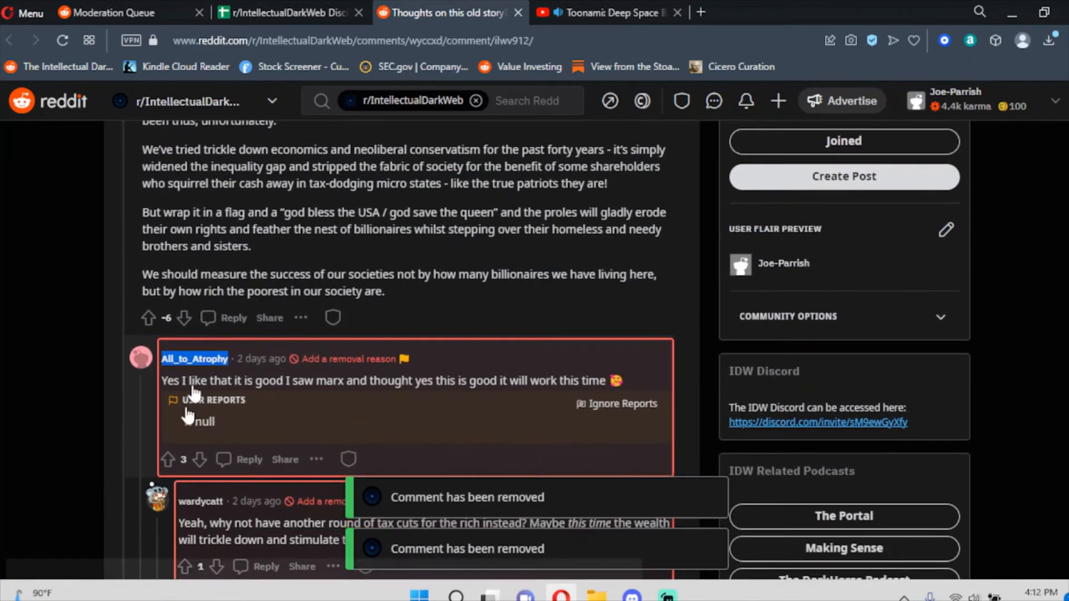
pyautogui.scroll(6, 368, 239)
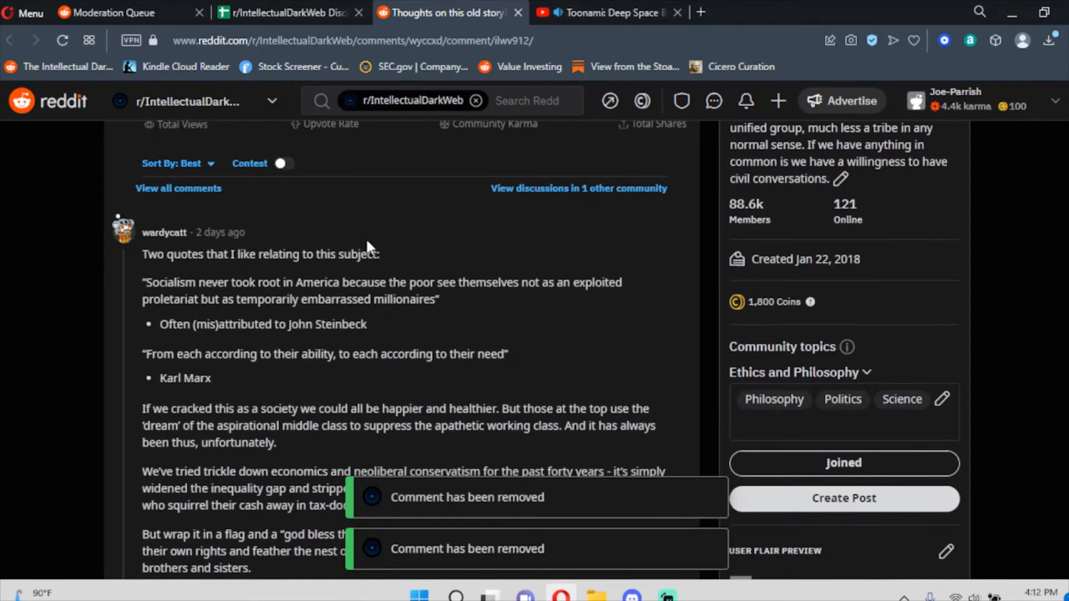
pyautogui.scroll(2, 363, 231)
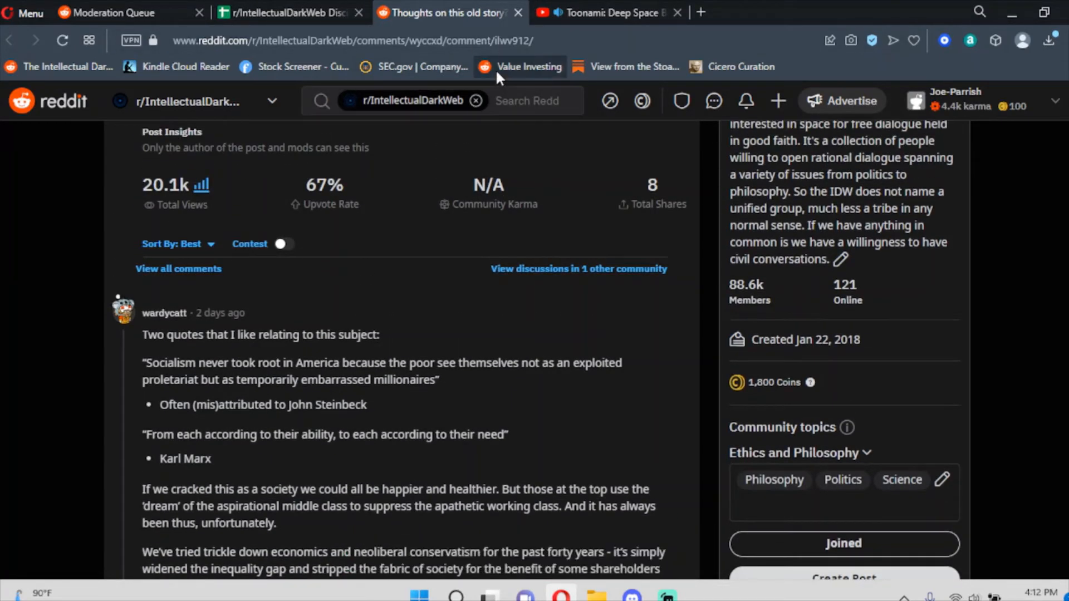
# Close the finished thread tab and show the mod queue's Reports list with its 6 items.
pyautogui.click(519, 12)
pyautogui.click(140, 11)
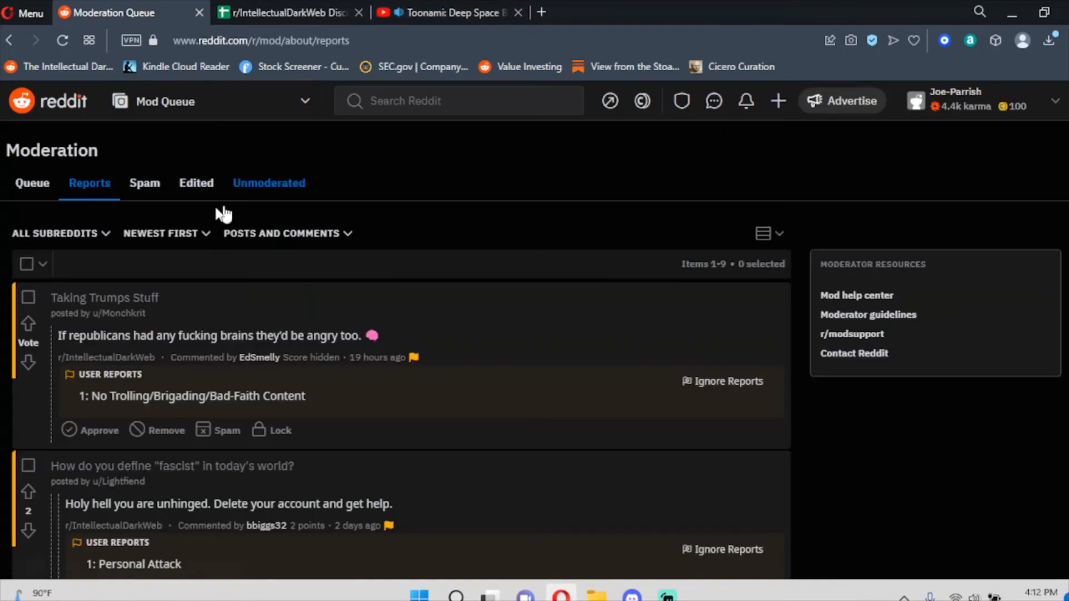
pyautogui.click(40, 192)
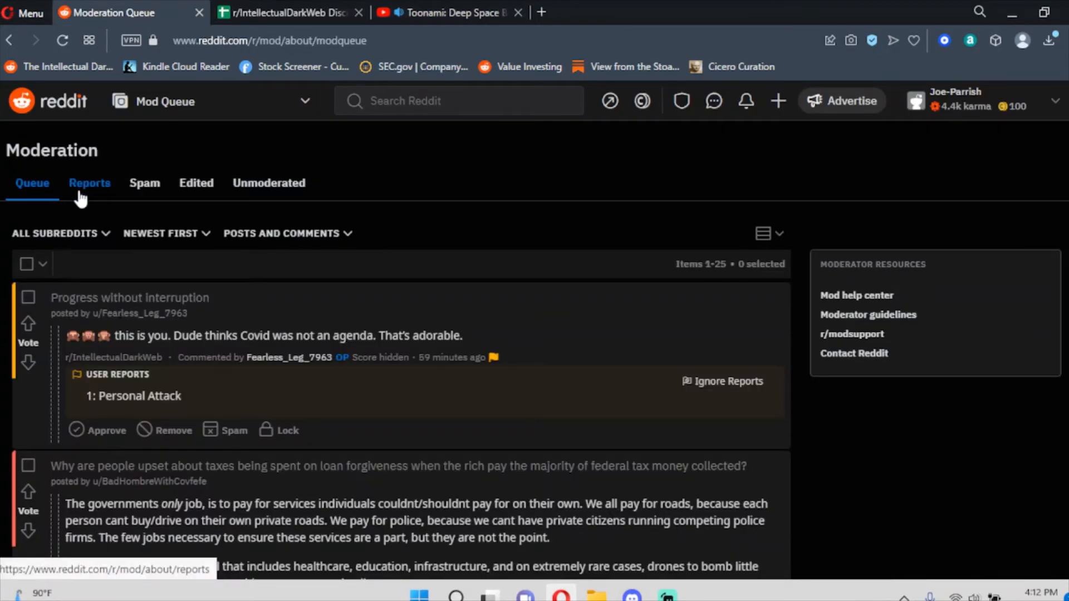
pyautogui.click(79, 193)
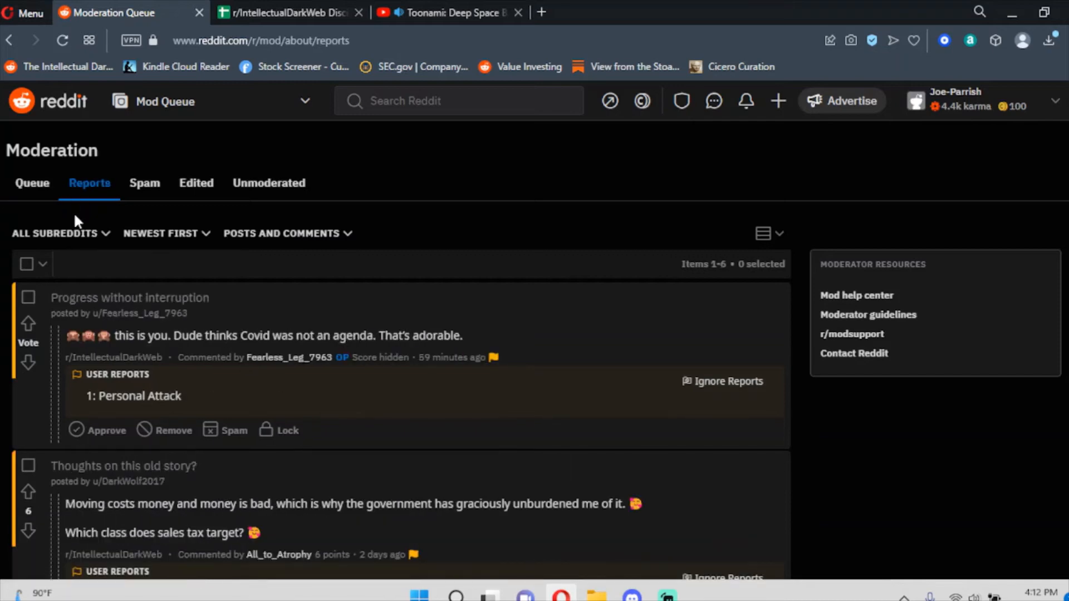
pyautogui.scroll(-15, 289, 240)
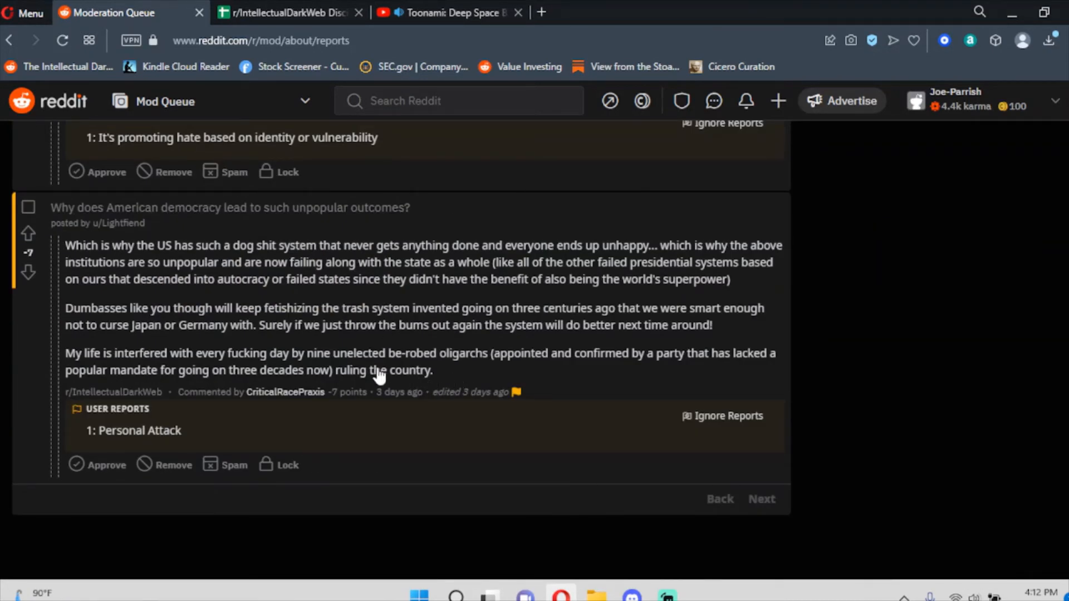
pyautogui.click(310, 12)
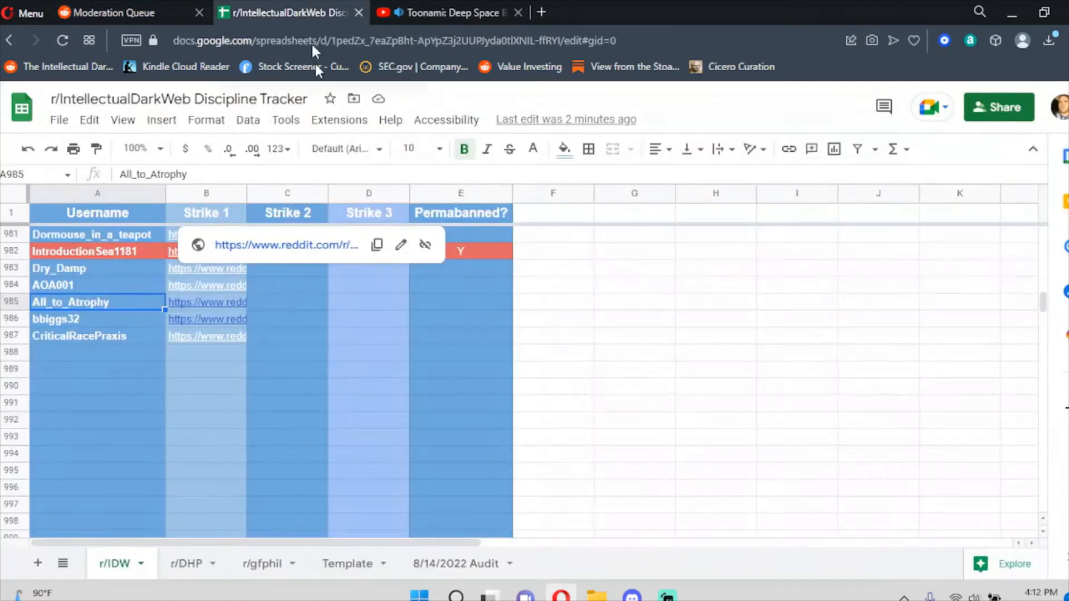
pyautogui.hotkey('ctrl', 'shift', 'Tab')
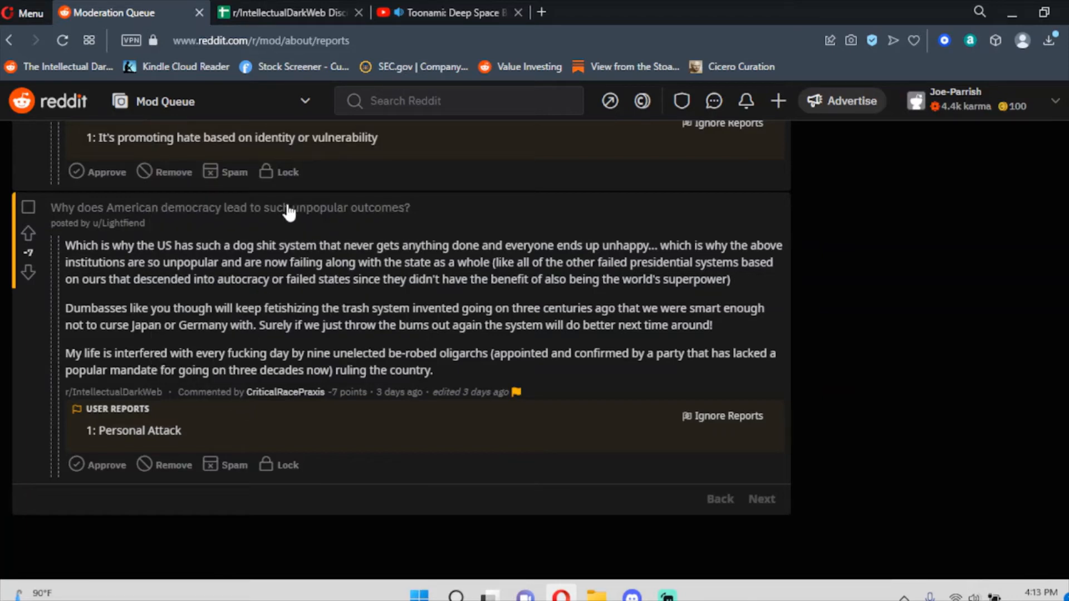
# Remove the democracy-post personal attack, then open the 'Amen…' comment's thread in a new tab.
pyautogui.click(179, 466)
pyautogui.scroll(-3, 363, 335)
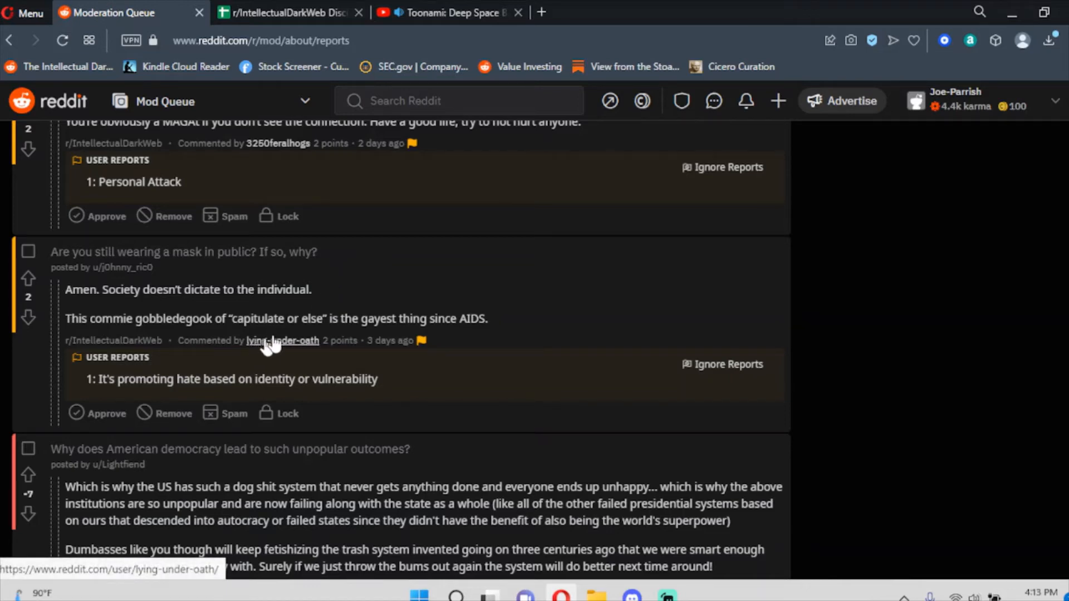
pyautogui.rightClick(382, 342)
pyautogui.click(432, 146)
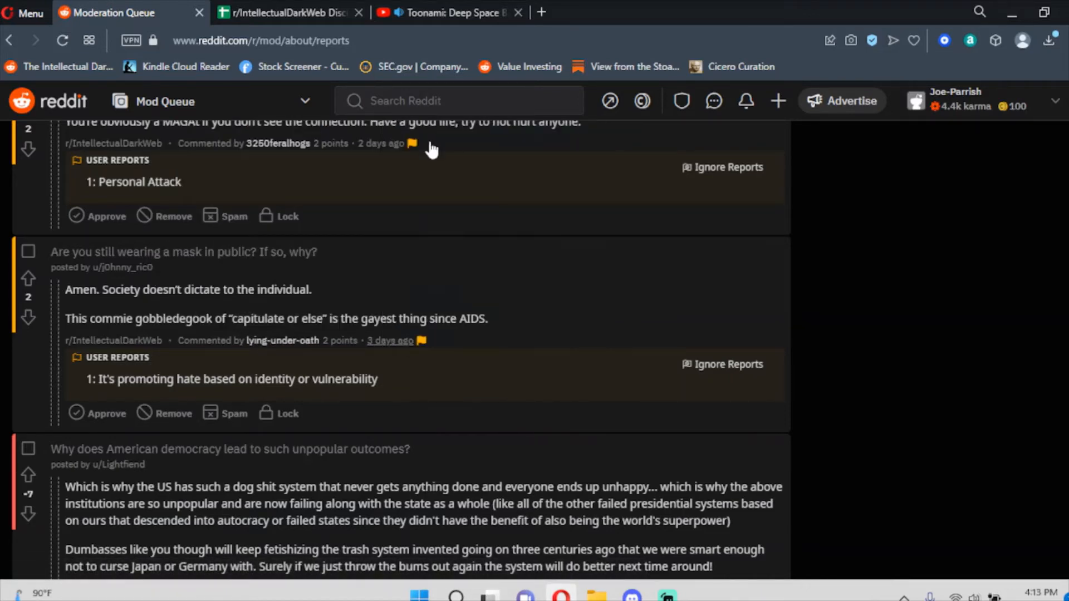
pyautogui.click(310, 12)
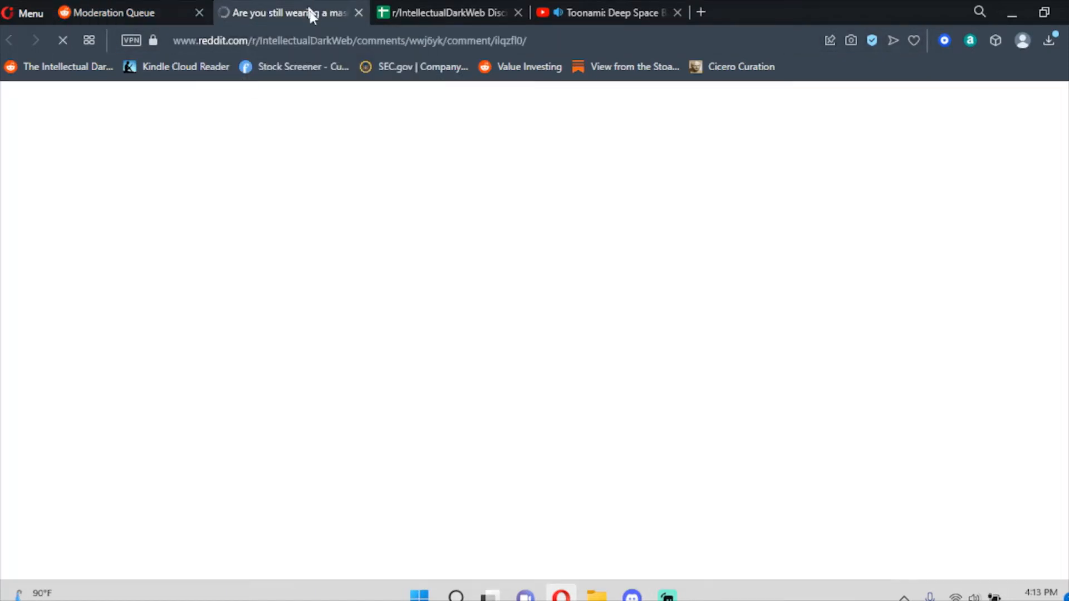
# Remove the hate-reported 'Amen. Society doesn't dictate…' comment on the mask thread and close its tab.
pyautogui.scroll(-4, 429, 315)
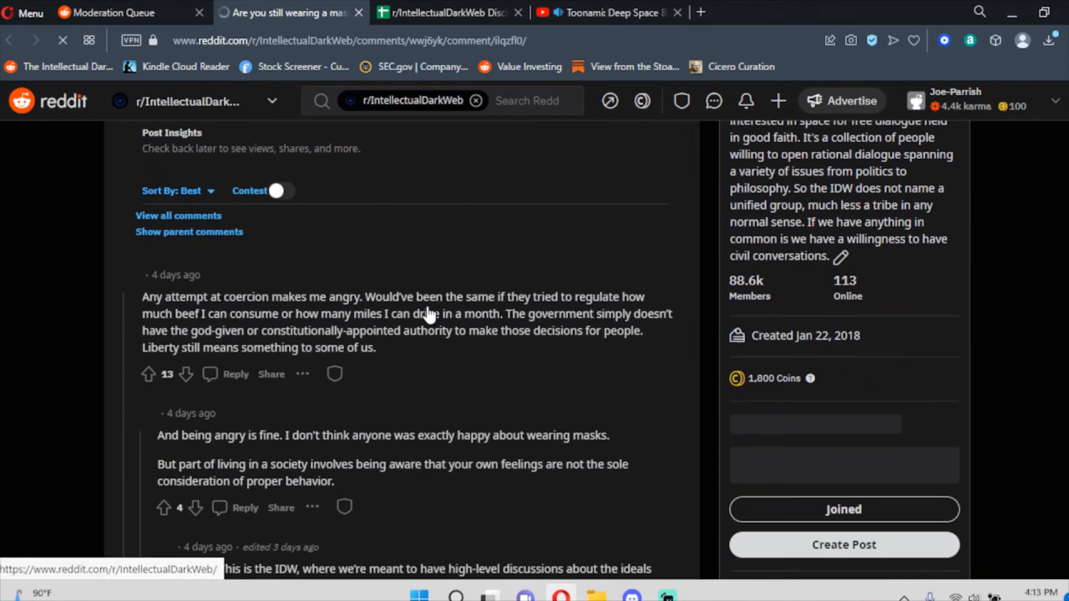
pyautogui.scroll(-5, 427, 312)
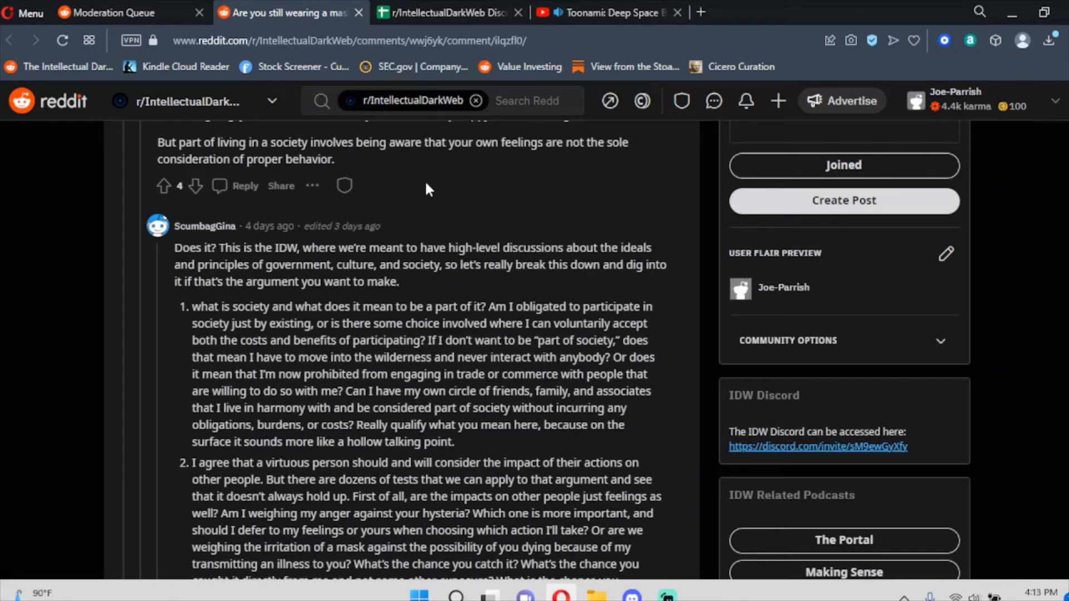
pyautogui.scroll(-14, 428, 190)
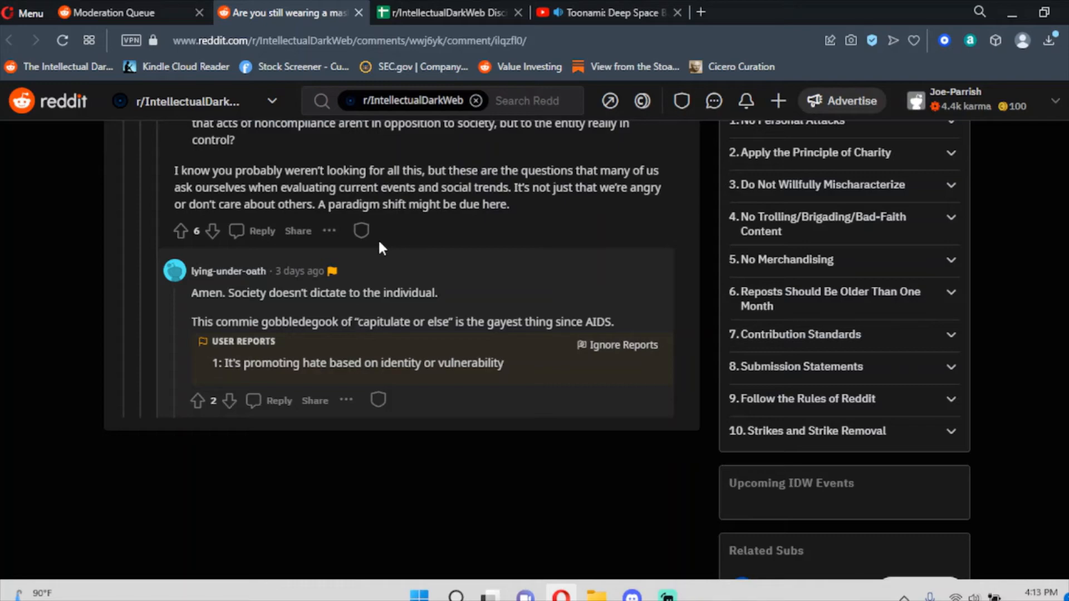
pyautogui.scroll(4, 410, 274)
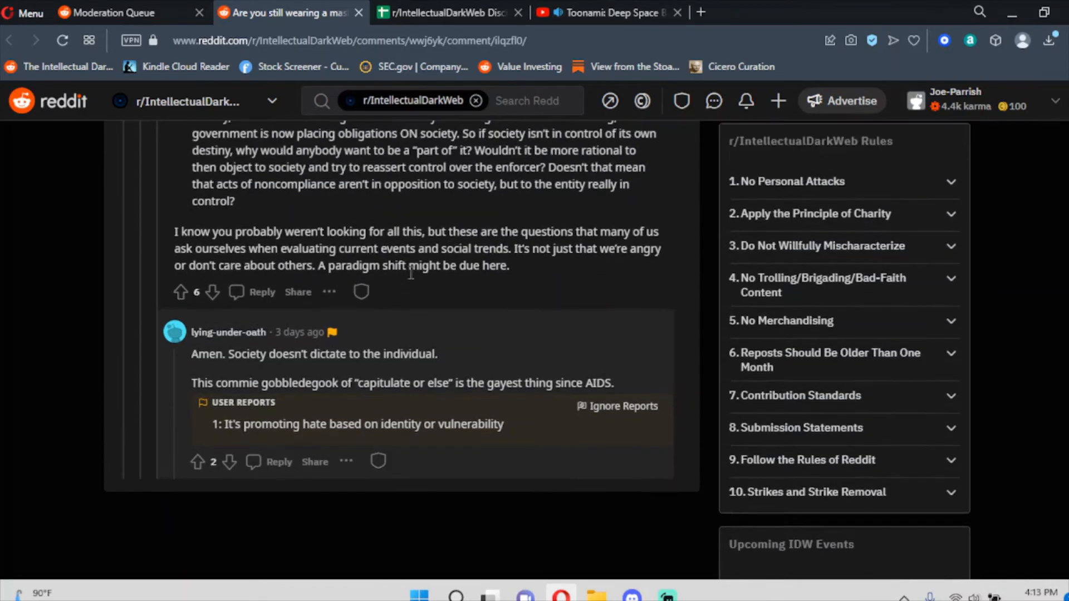
pyautogui.scroll(4, 410, 273)
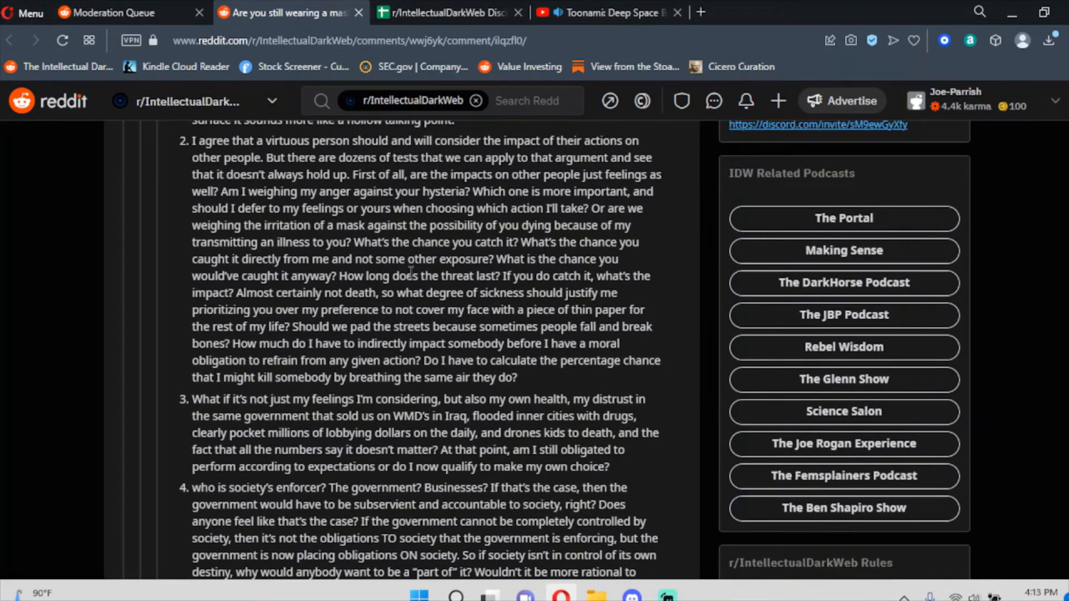
pyautogui.scroll(16, 410, 273)
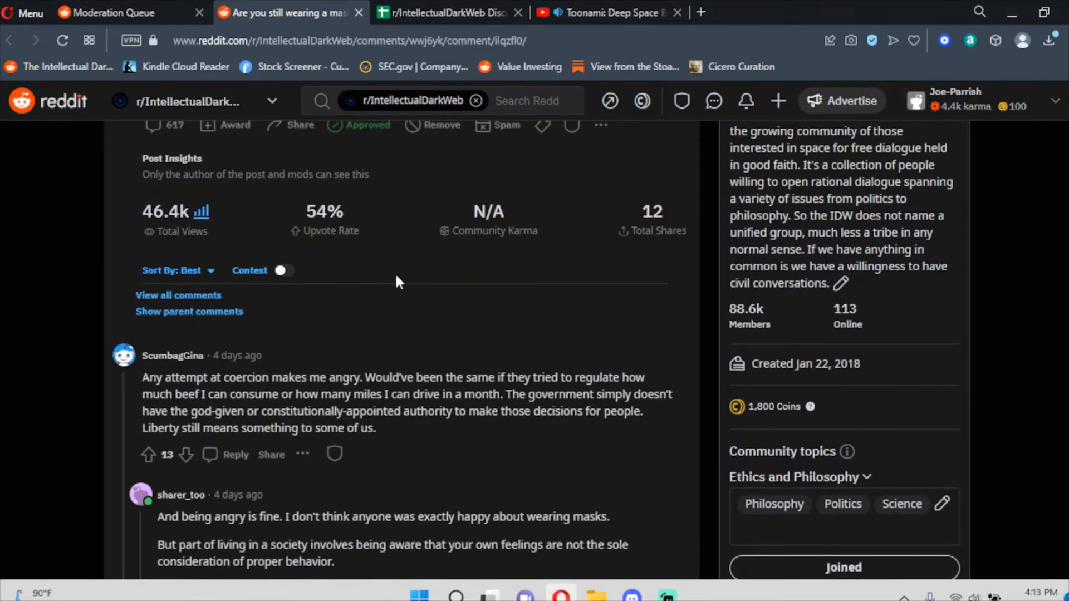
pyautogui.scroll(-20, 393, 269)
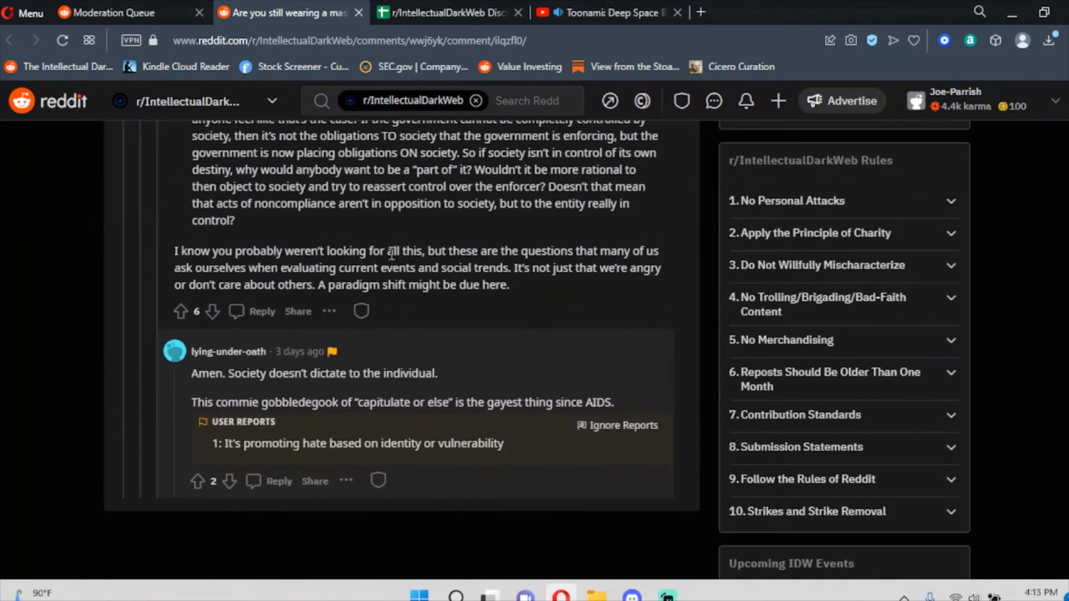
pyautogui.click(378, 480)
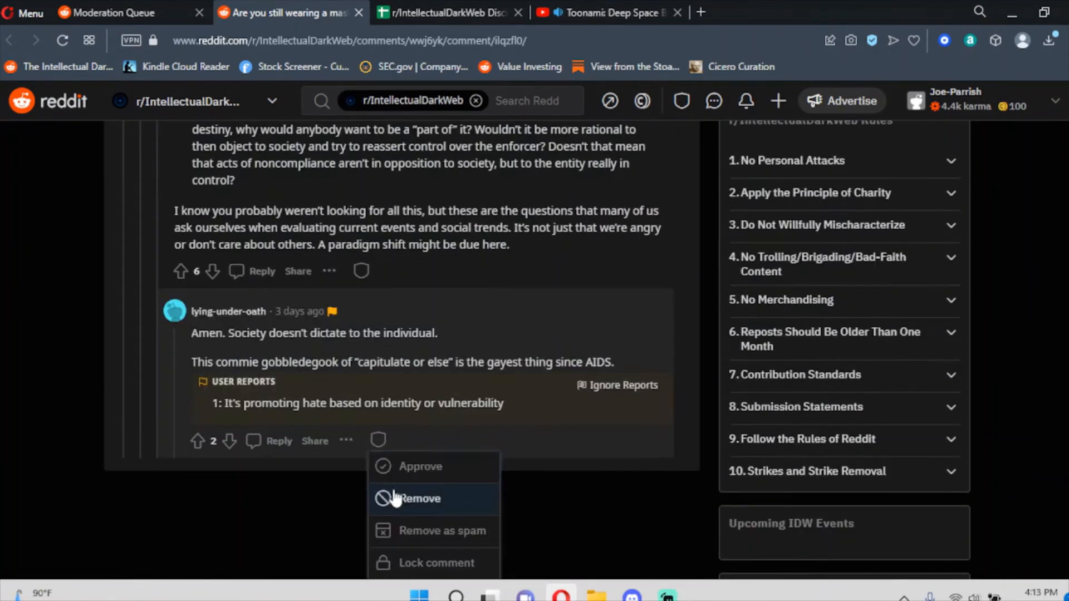
pyautogui.click(393, 499)
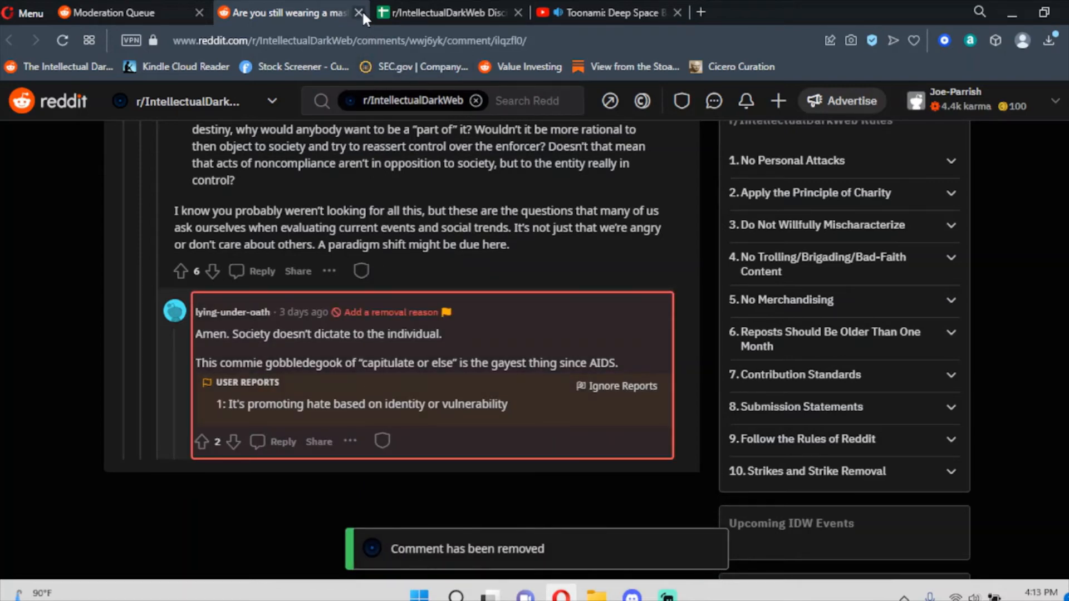
pyautogui.click(358, 13)
pyautogui.scroll(4, 501, 312)
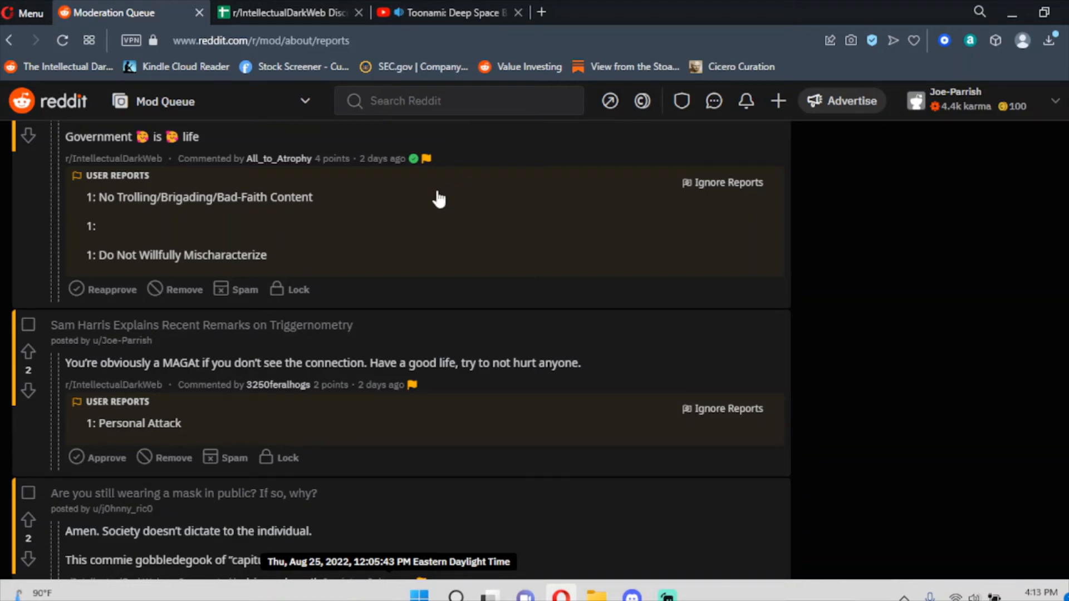
# Open the MAGAt comment's Sam Harris thread in a new tab and remove the 'Government is life' comment.
pyautogui.rightClick(377, 397)
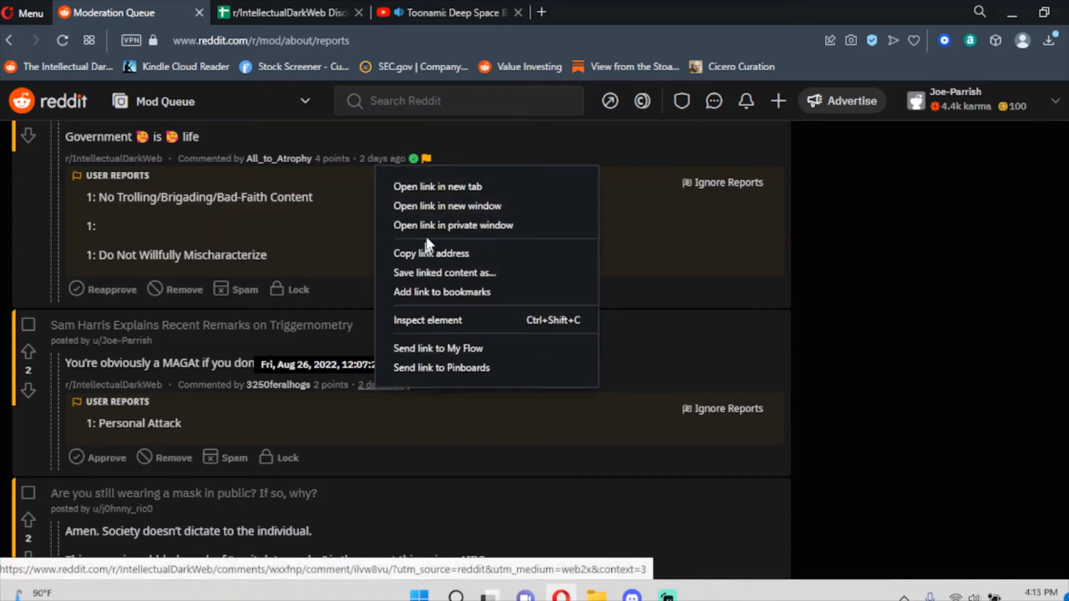
pyautogui.click(454, 182)
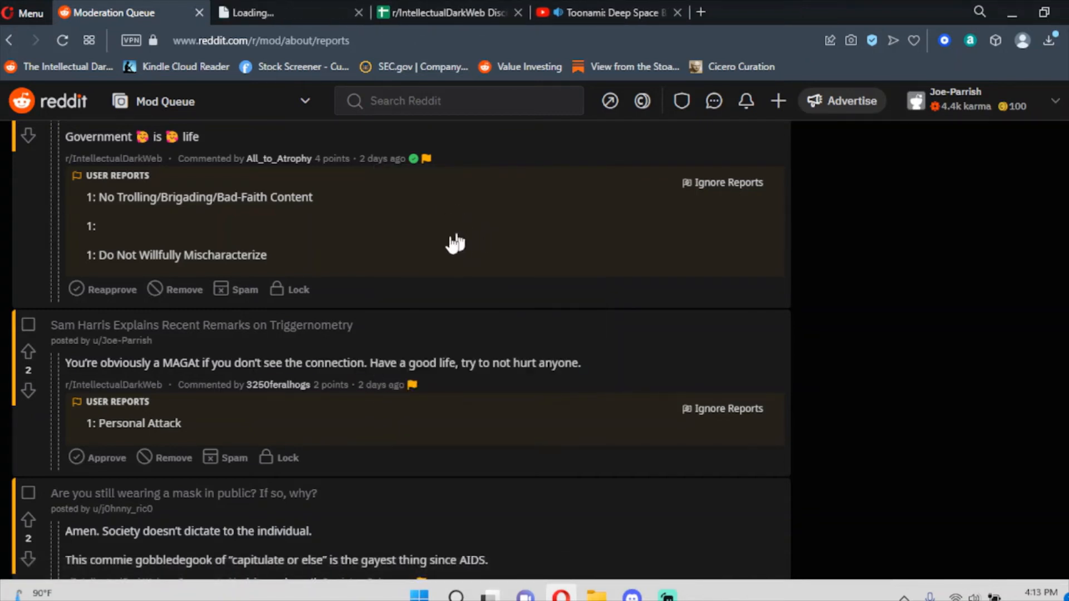
pyautogui.scroll(1, 334, 278)
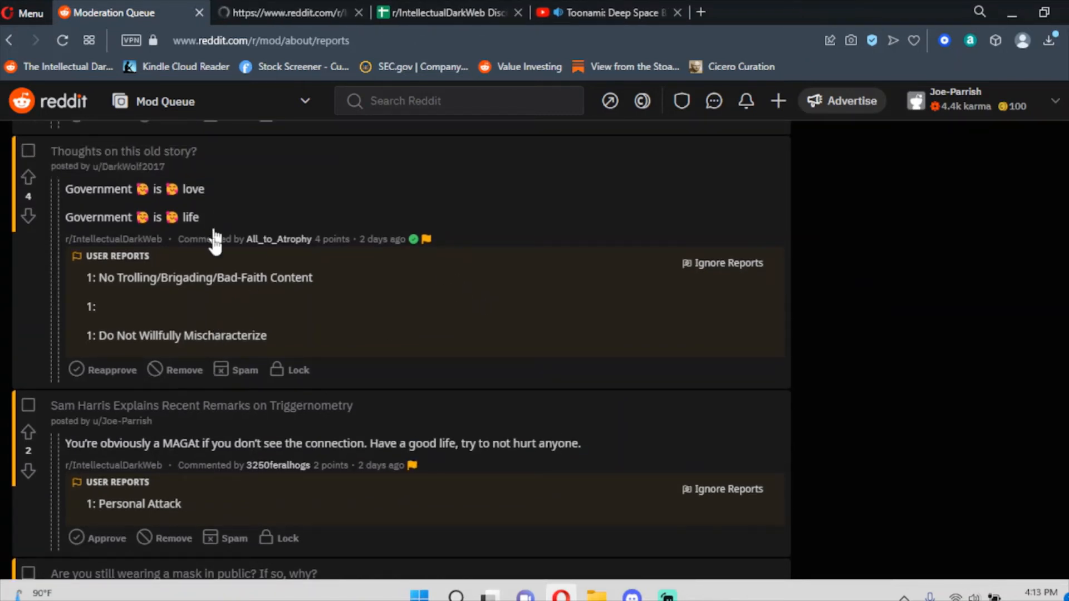
pyautogui.click(158, 370)
pyautogui.click(287, 13)
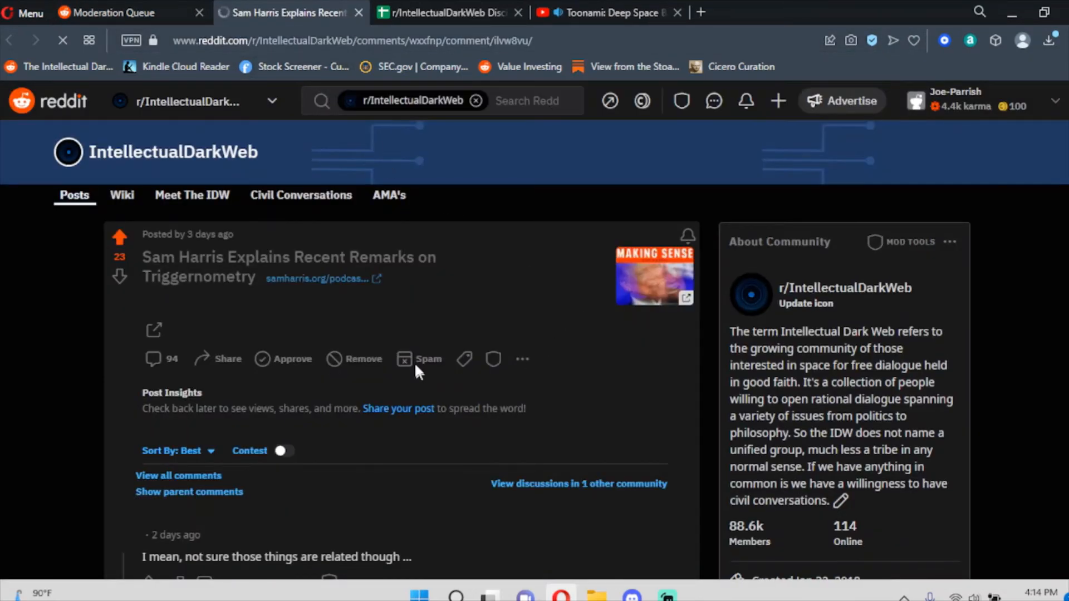
# Scroll to the reported MAGAt comment and select its author's username.
pyautogui.scroll(-6, 420, 305)
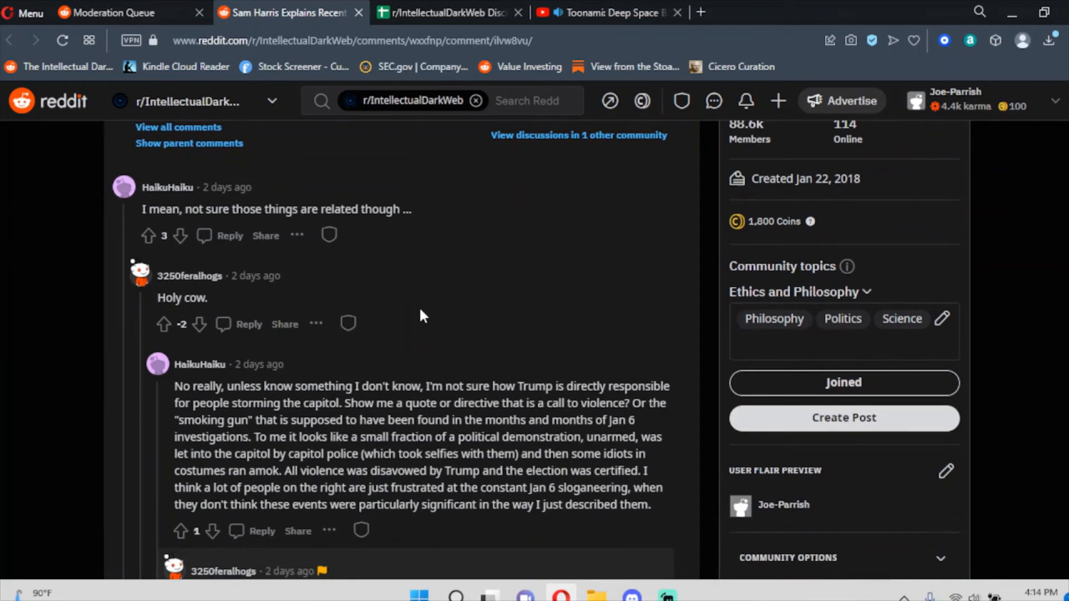
pyautogui.scroll(-5, 422, 313)
pyautogui.scroll(3, 421, 315)
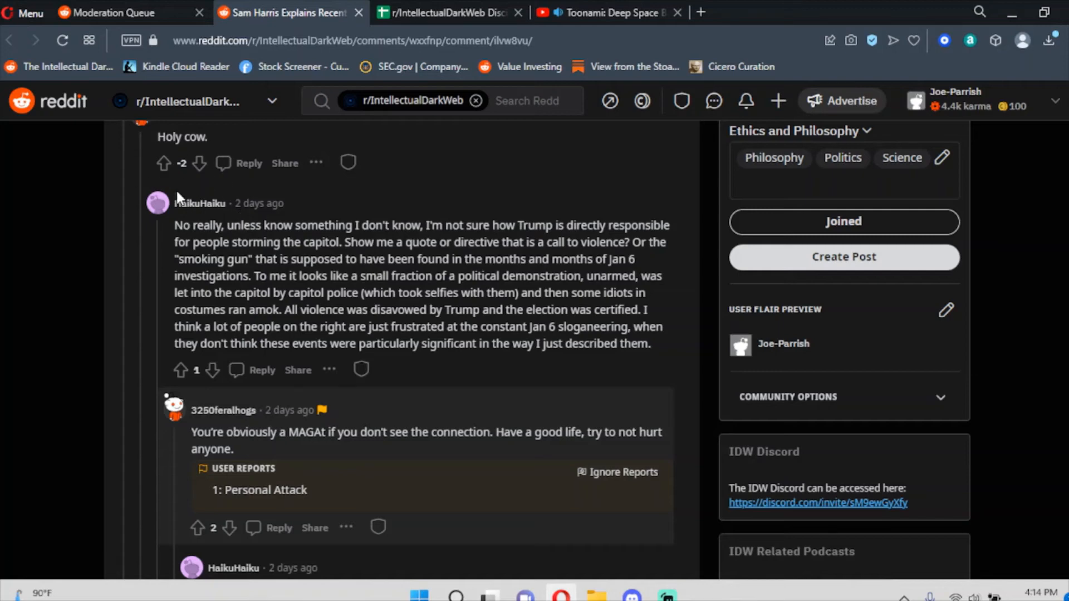
pyautogui.scroll(3, 317, 275)
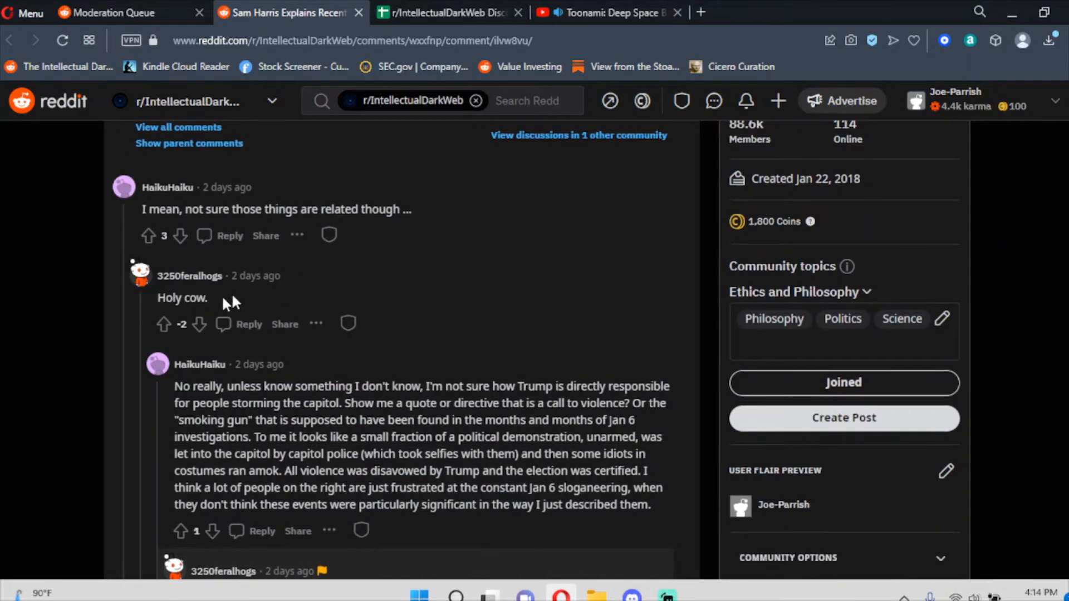
pyautogui.scroll(-4, 137, 326)
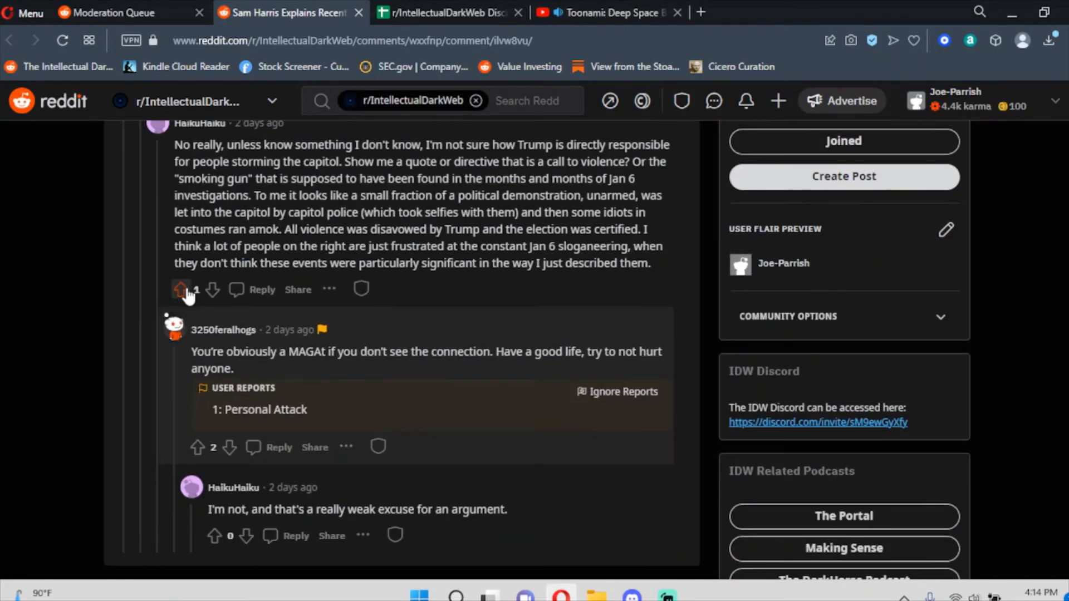
pyautogui.scroll(3, 189, 291)
pyautogui.scroll(-1, 189, 291)
pyautogui.scroll(-1, 190, 291)
pyautogui.moveTo(226, 318); pyautogui.dragTo(260, 339)
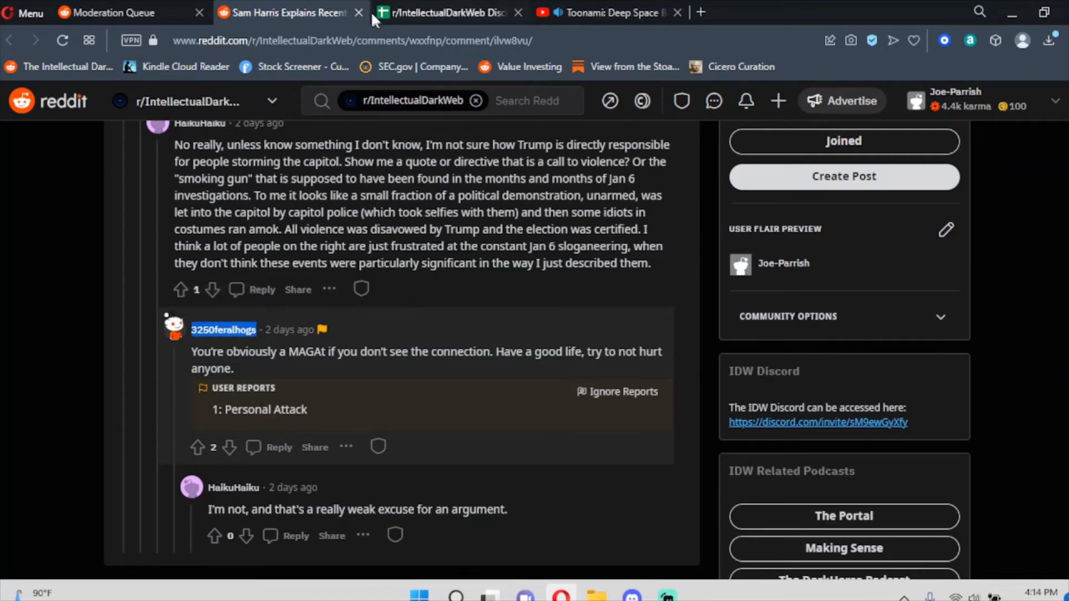
# Search the Discipline Tracker for that username, finding a Strike 1 in row 767.
pyautogui.click(454, 12)
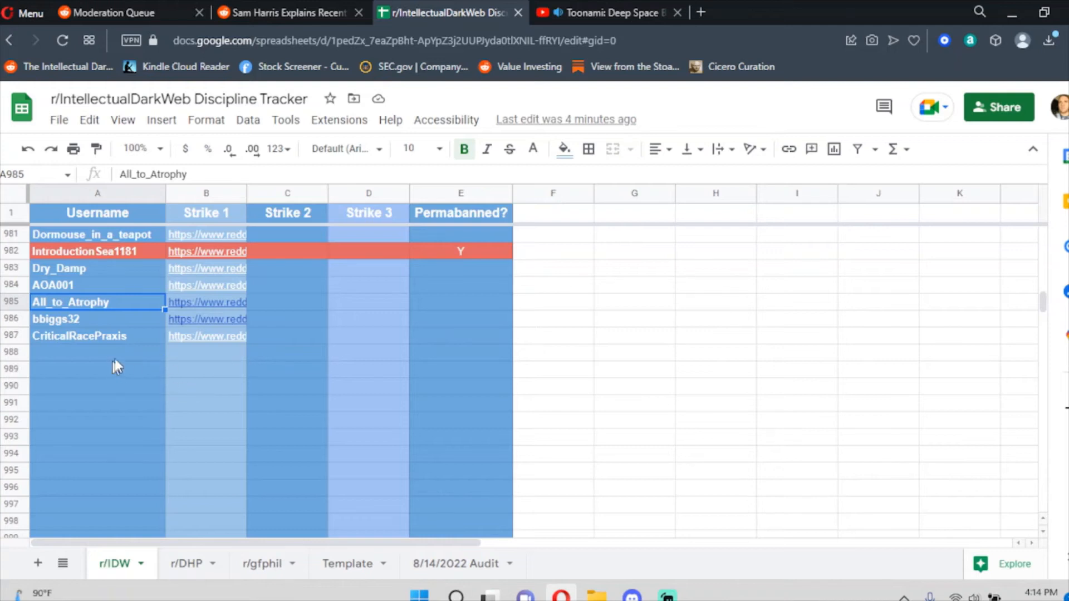
pyautogui.click(444, 490)
pyautogui.hotkey('ctrl', 'f')
pyautogui.write('3250feralhogs')
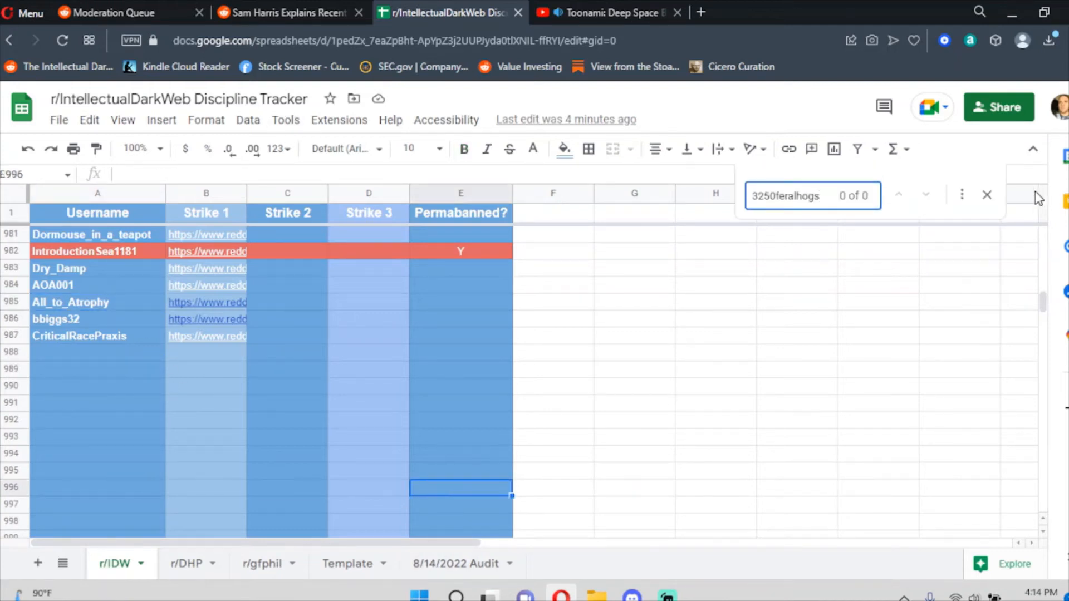
pyautogui.click(988, 195)
pyautogui.click(290, 12)
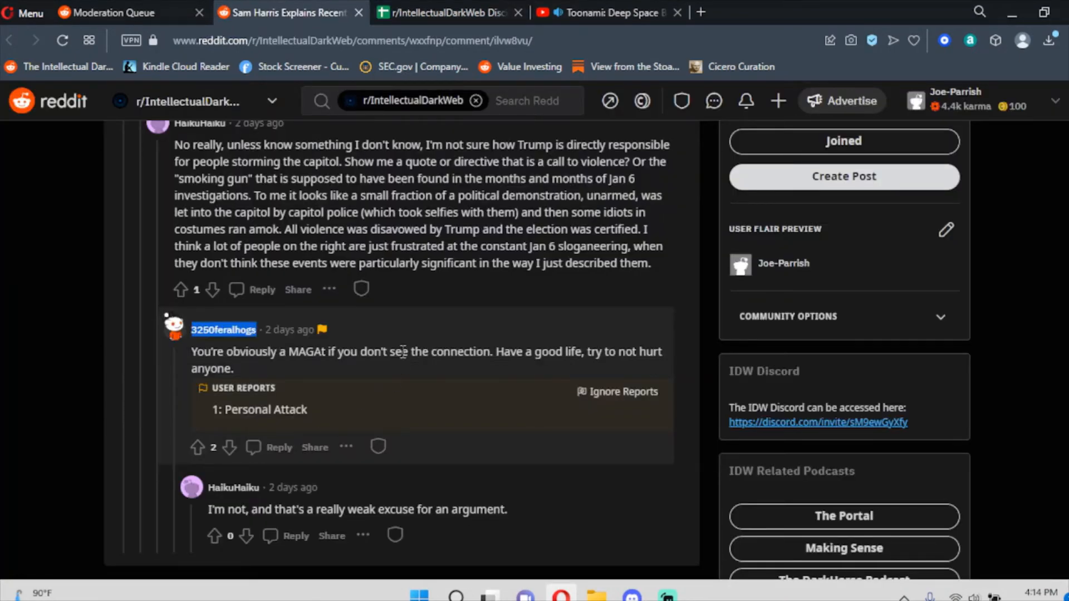
# Reply 'Strike 2 for Personal Attack.' to the MAGAt comment and distinguish it as a moderator.
pyautogui.click(274, 448)
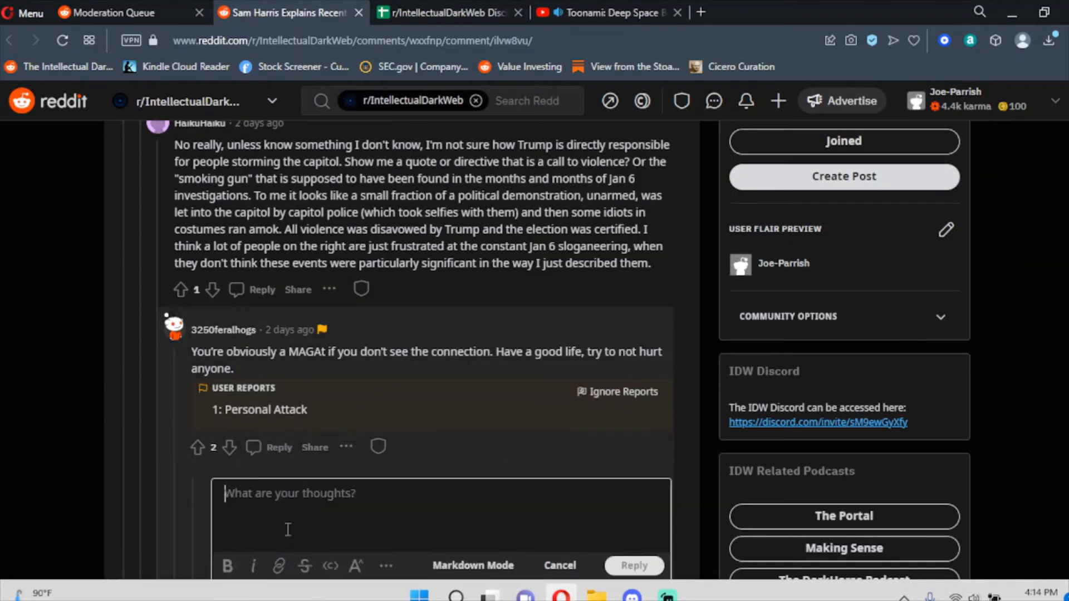
pyautogui.write('Sti')
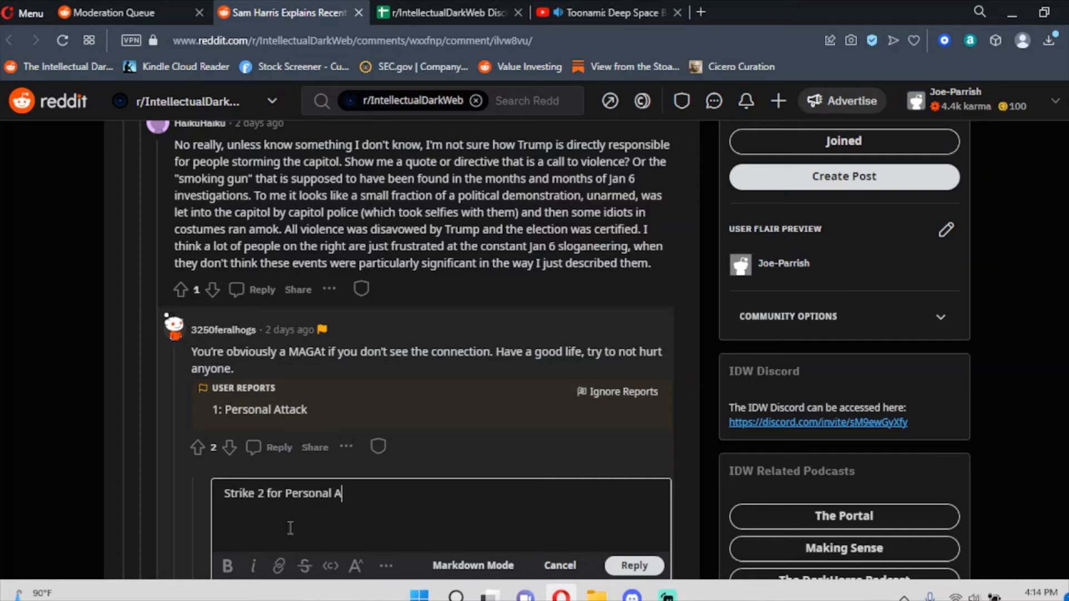
pyautogui.scroll(-3, 601, 408)
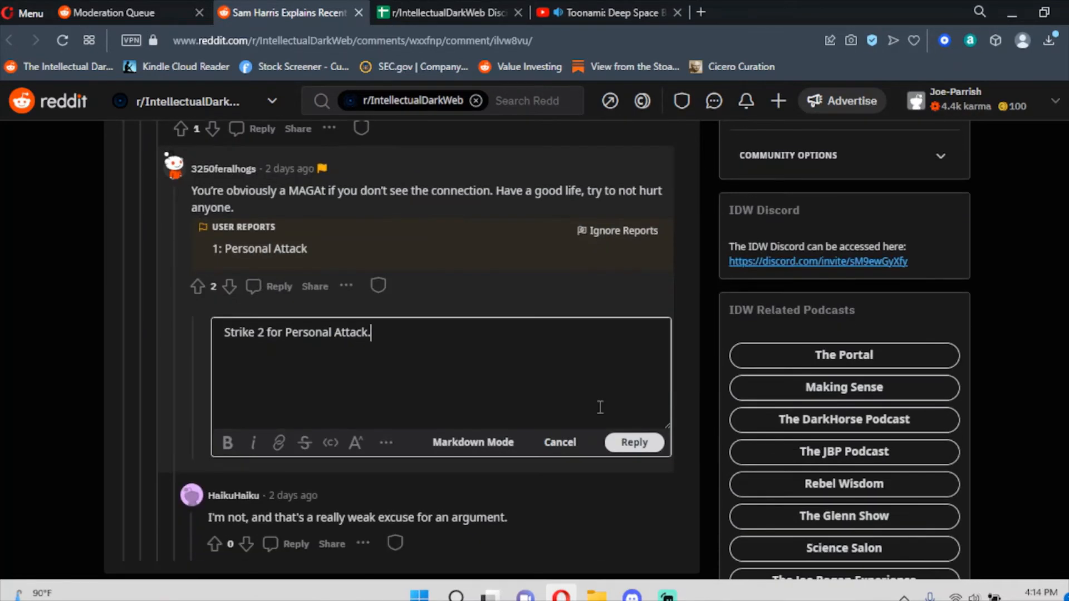
pyautogui.click(635, 443)
pyautogui.click(424, 373)
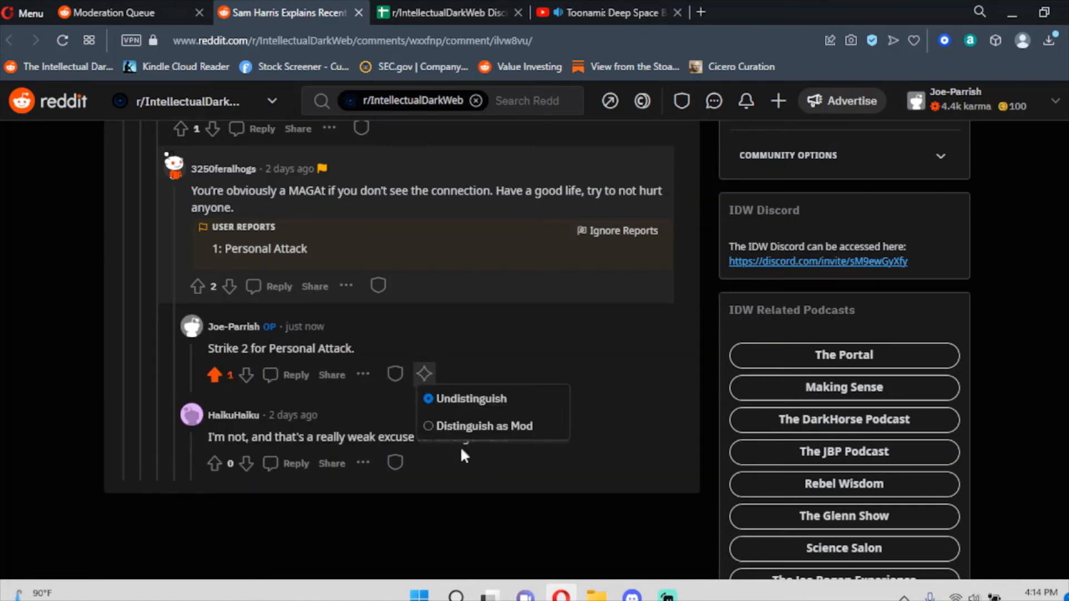
pyautogui.click(501, 430)
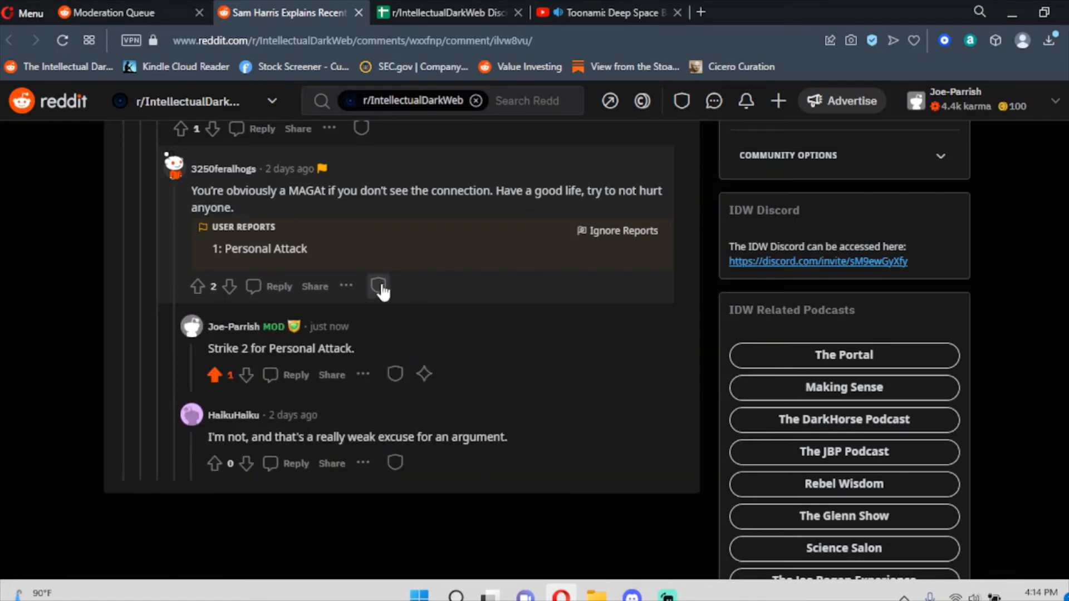
# Approve the reported MAGAt comment to clear its report.
pyautogui.click(378, 286)
pyautogui.click(425, 310)
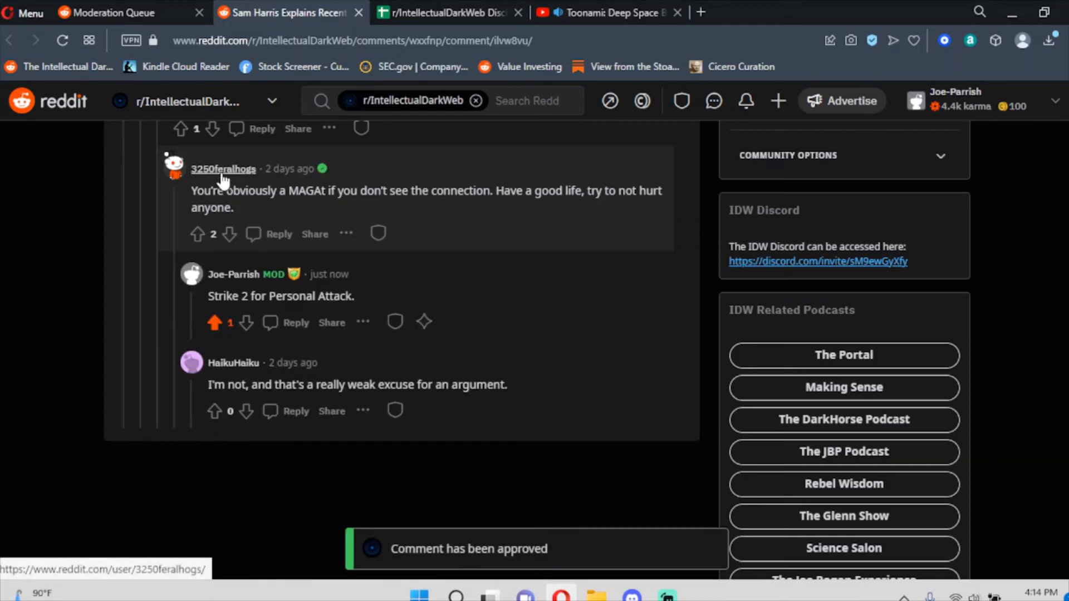
pyautogui.moveTo(223, 176)
pyautogui.scroll(3, 203, 228)
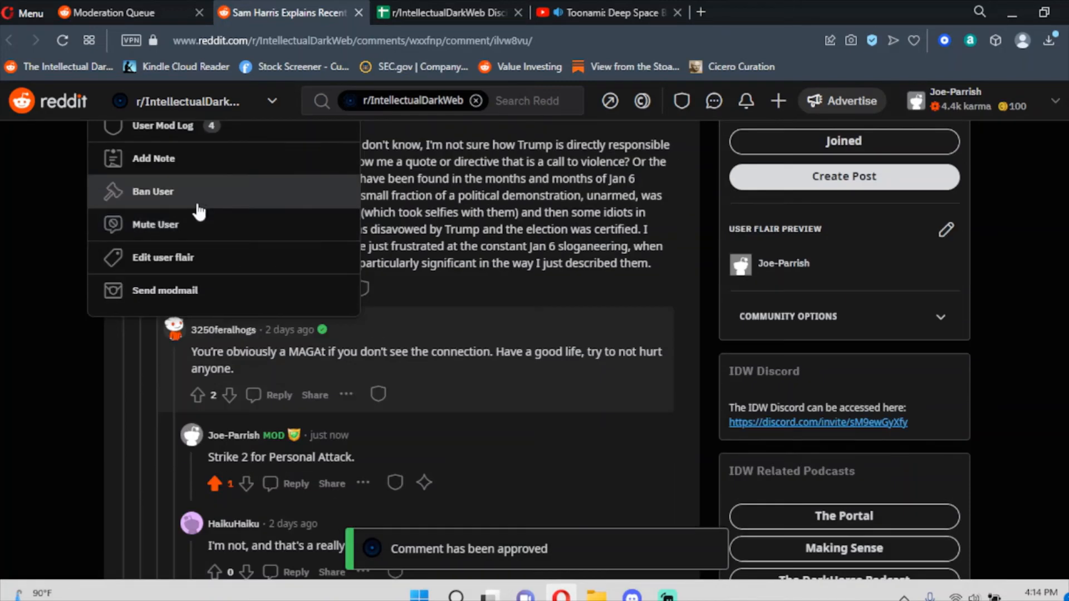
# Ban the commenter for 14 days with reason No Personal Attacks and a note.
pyautogui.click(178, 192)
pyautogui.click(464, 364)
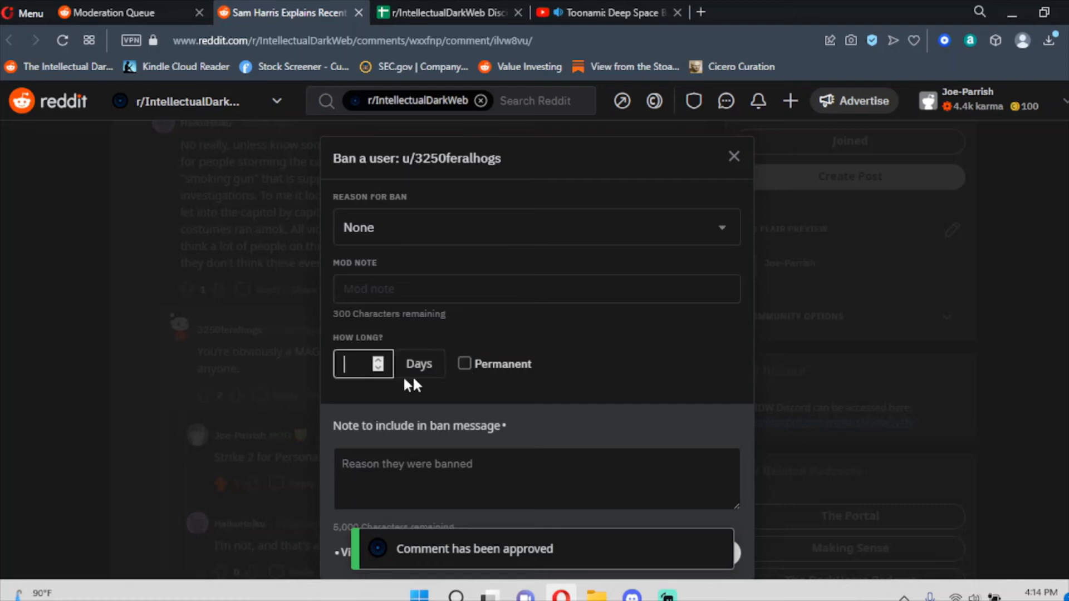
pyautogui.write('14')
pyautogui.click(436, 227)
pyautogui.click(437, 258)
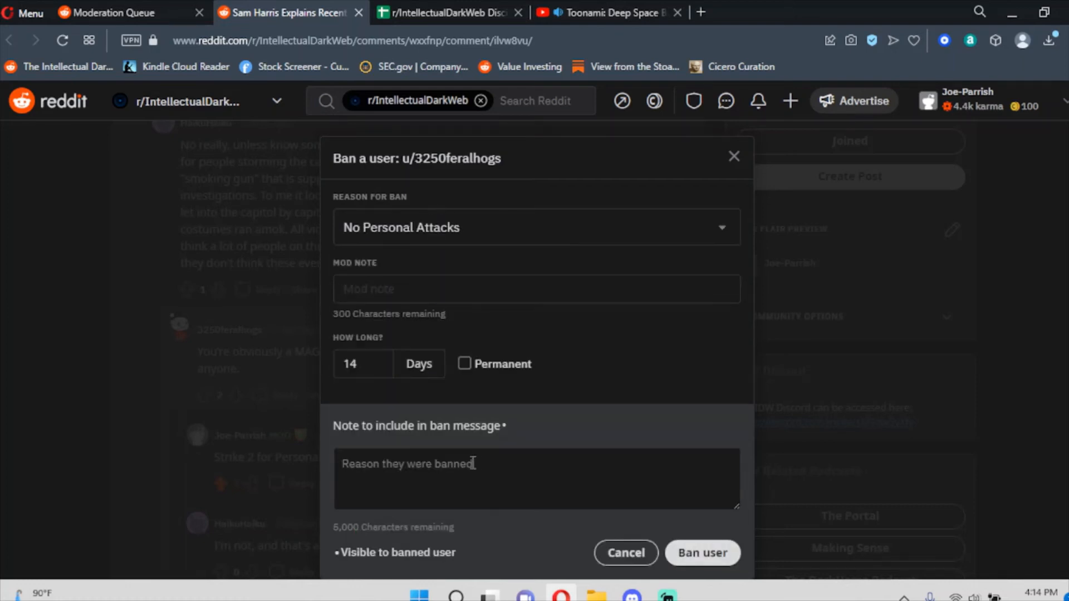
pyautogui.click(467, 472)
pyautogui.write('Strike 2')
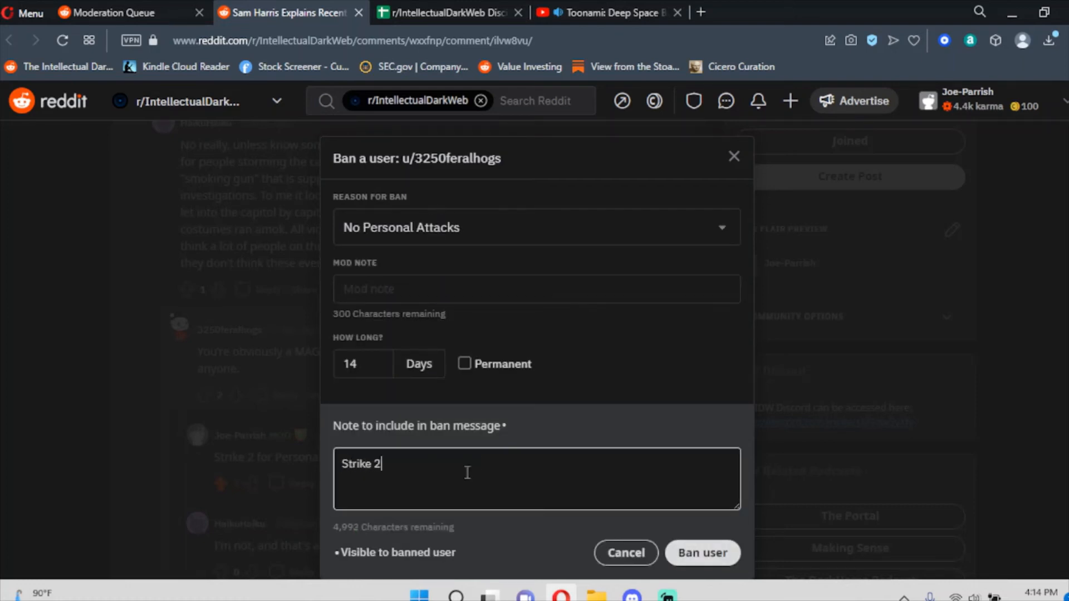
pyautogui.click(692, 552)
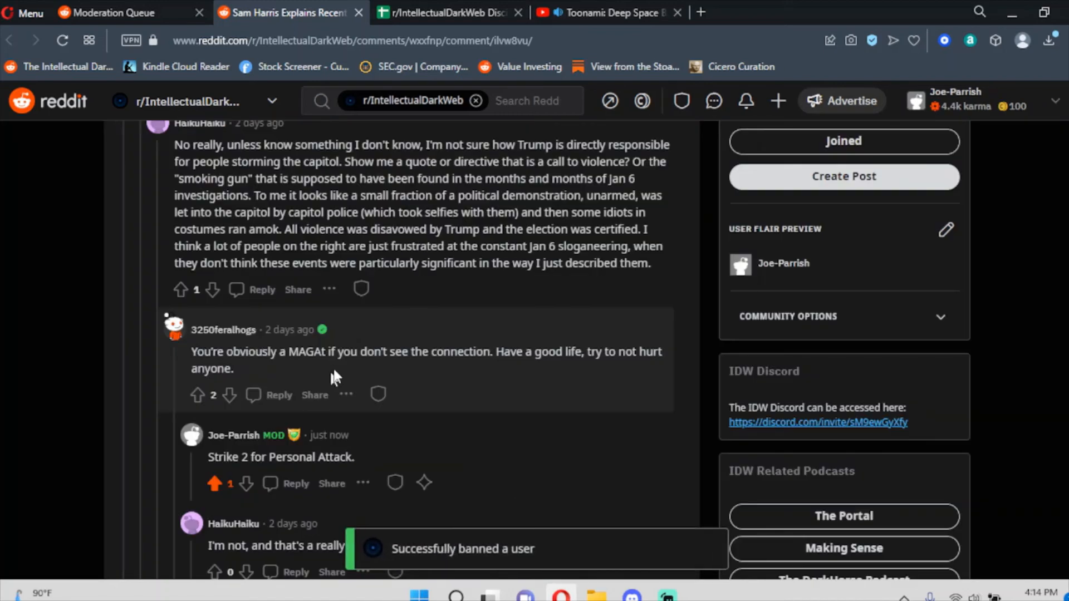
# Paste the comment's permalink into tracker cell C767 as Strike 2.
pyautogui.rightClick(295, 328)
pyautogui.click(383, 201)
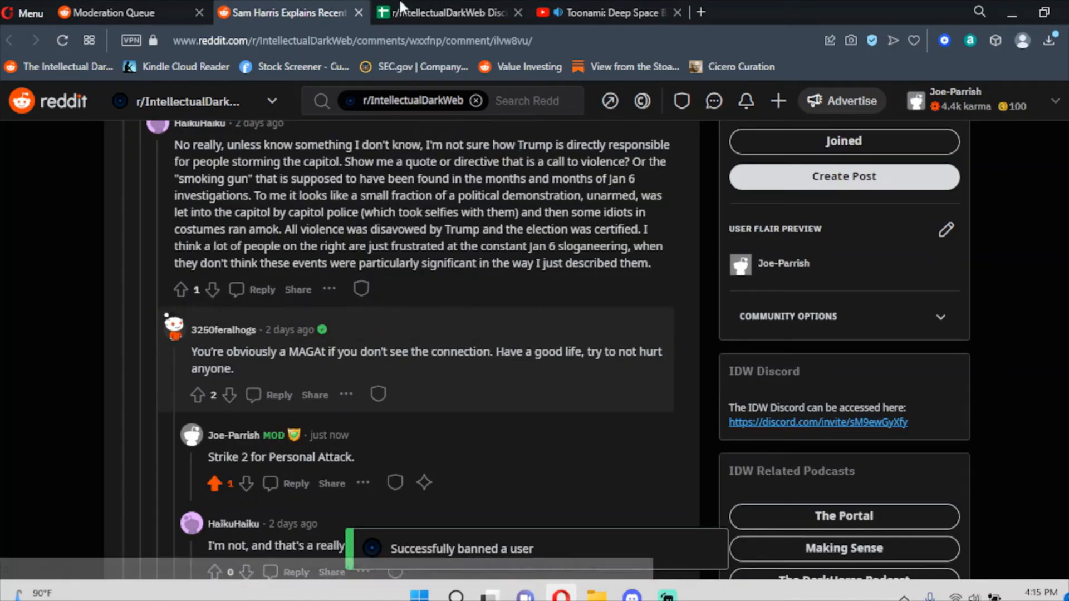
pyautogui.click(432, 21)
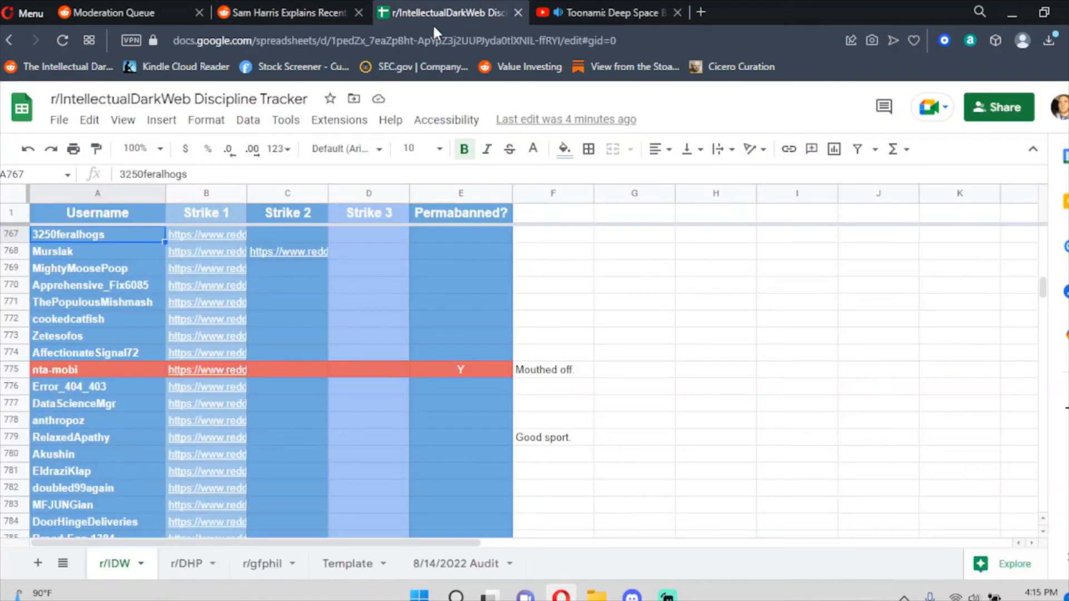
pyautogui.click(270, 235)
pyautogui.hotkey('ctrl', 'v')
pyautogui.click(312, 12)
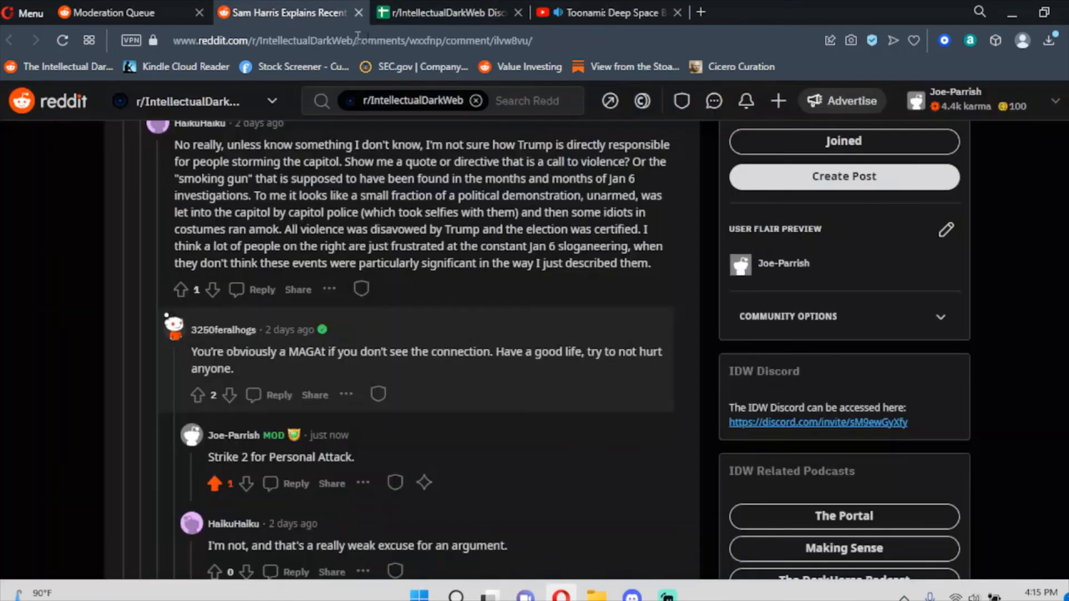
# Close the comment tab and remove the 'Moving costs money' comment from the queue.
pyautogui.click(359, 12)
pyautogui.scroll(5, 264, 204)
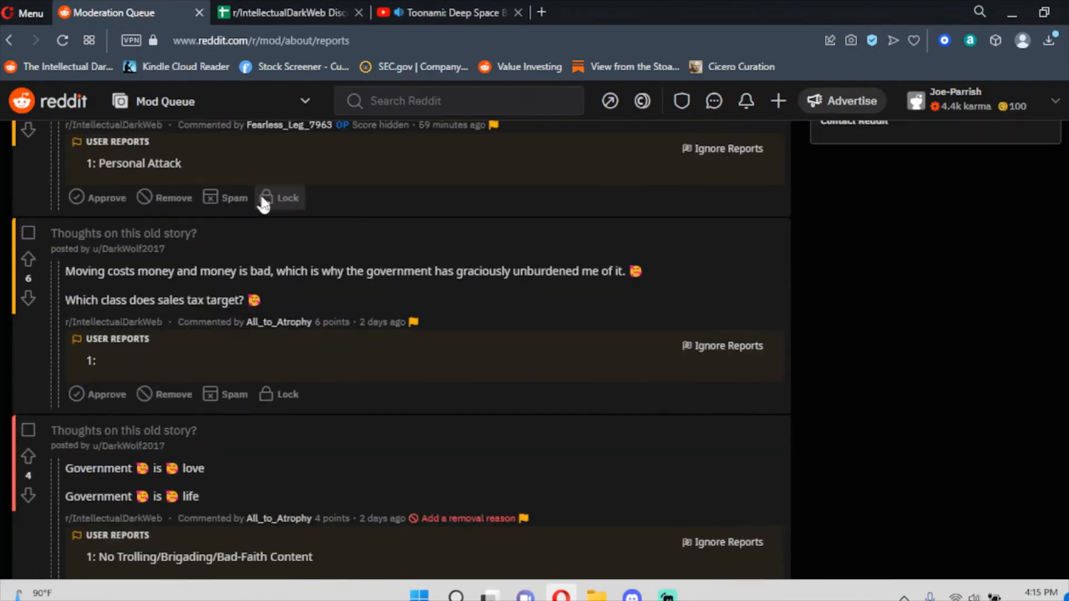
pyautogui.scroll(3, 264, 205)
pyautogui.scroll(-3, 264, 204)
pyautogui.scroll(2, 265, 203)
pyautogui.scroll(-1, 185, 399)
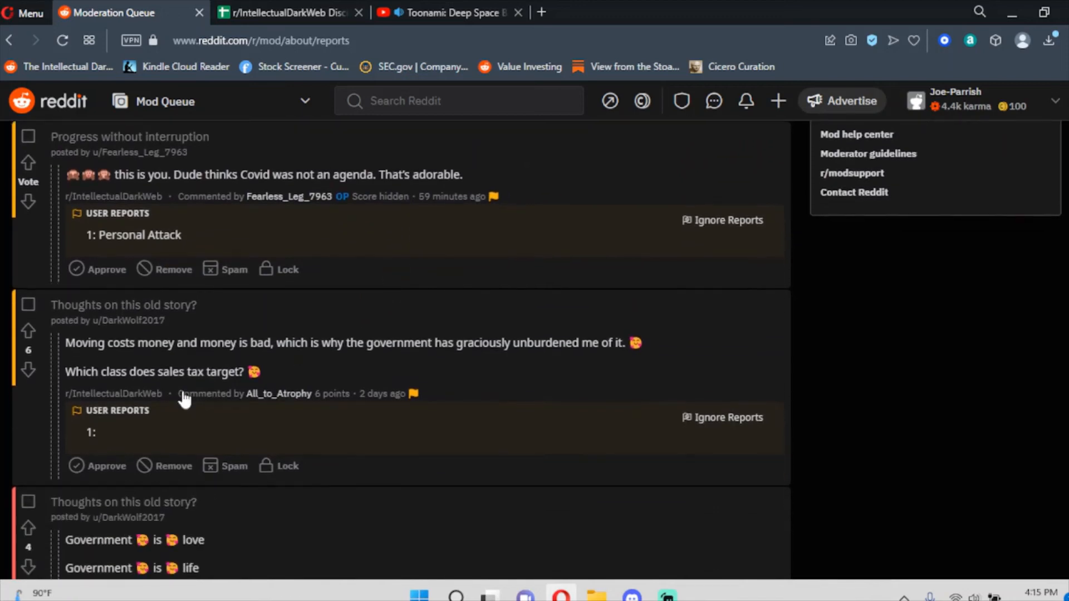
pyautogui.click(174, 468)
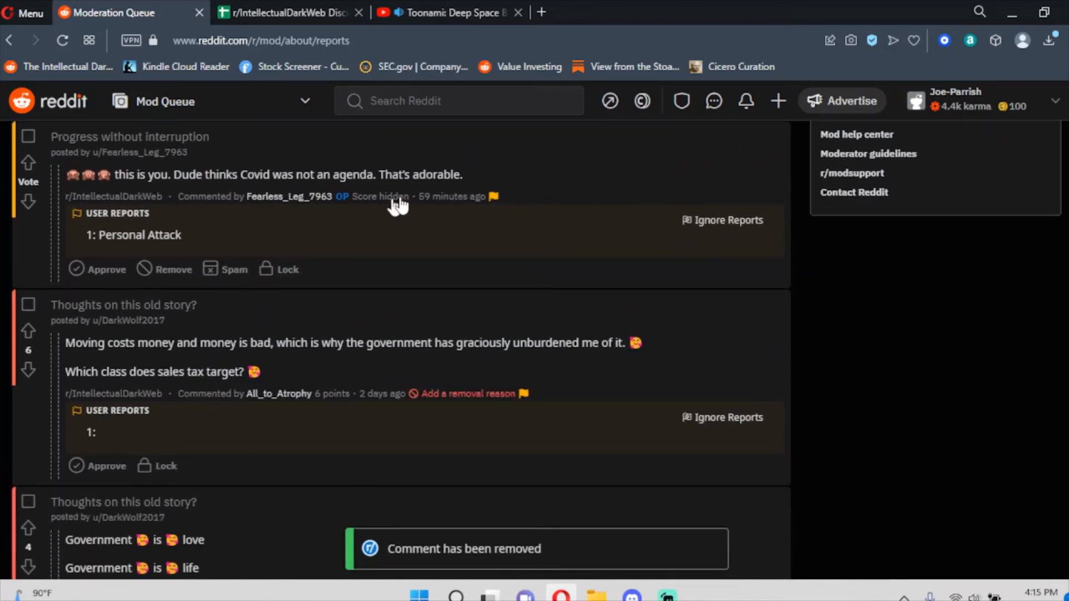
# Open the reported 'Progress without interruption' comment in a new tab.
pyautogui.rightClick(438, 198)
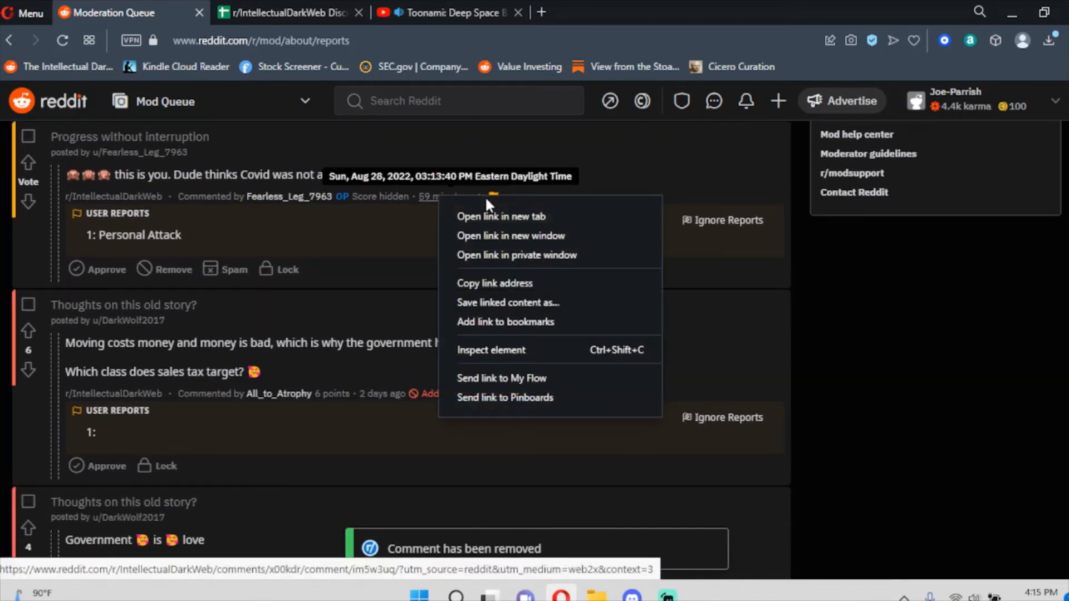
pyautogui.click(477, 217)
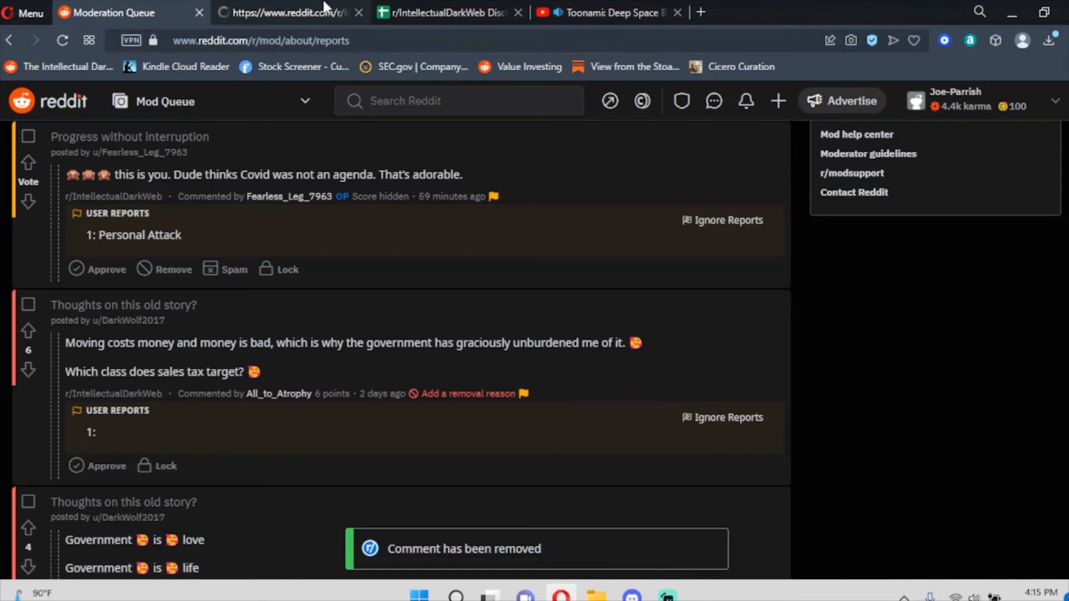
pyautogui.click(411, 14)
pyautogui.scroll(-10, 359, 232)
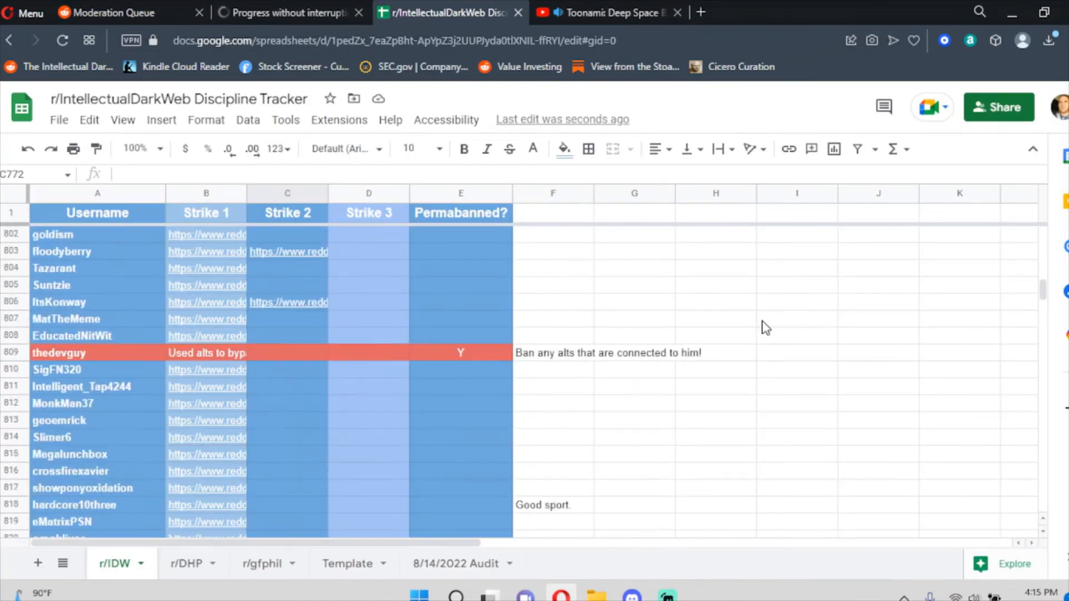
pyautogui.scroll(-20, 765, 327)
pyautogui.click(301, 12)
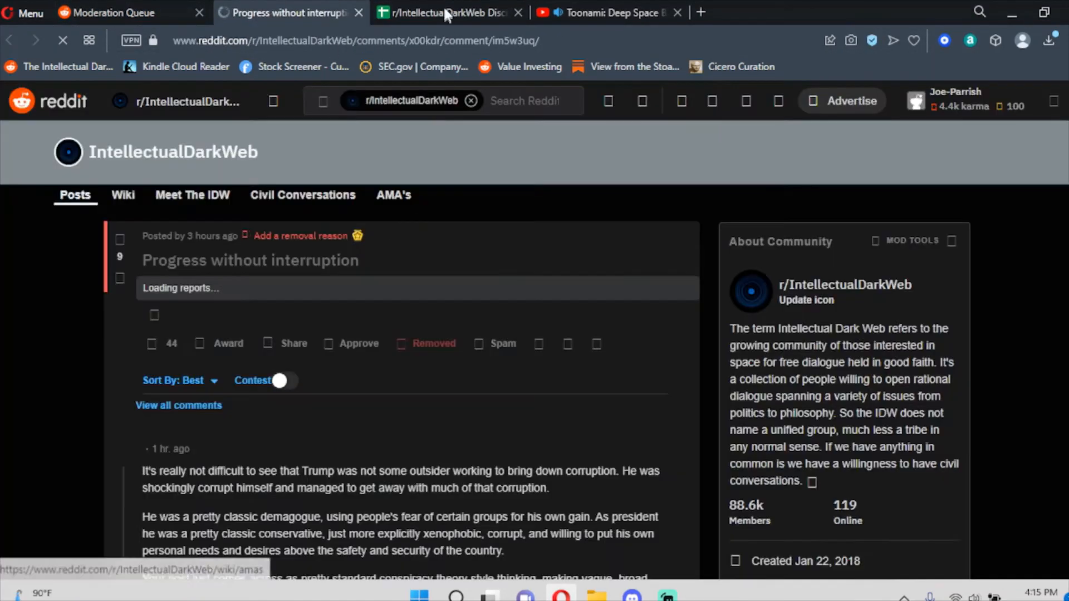
# Scroll to the reported comment and select the OP's username.
pyautogui.scroll(-5, 232, 301)
pyautogui.scroll(5, 233, 300)
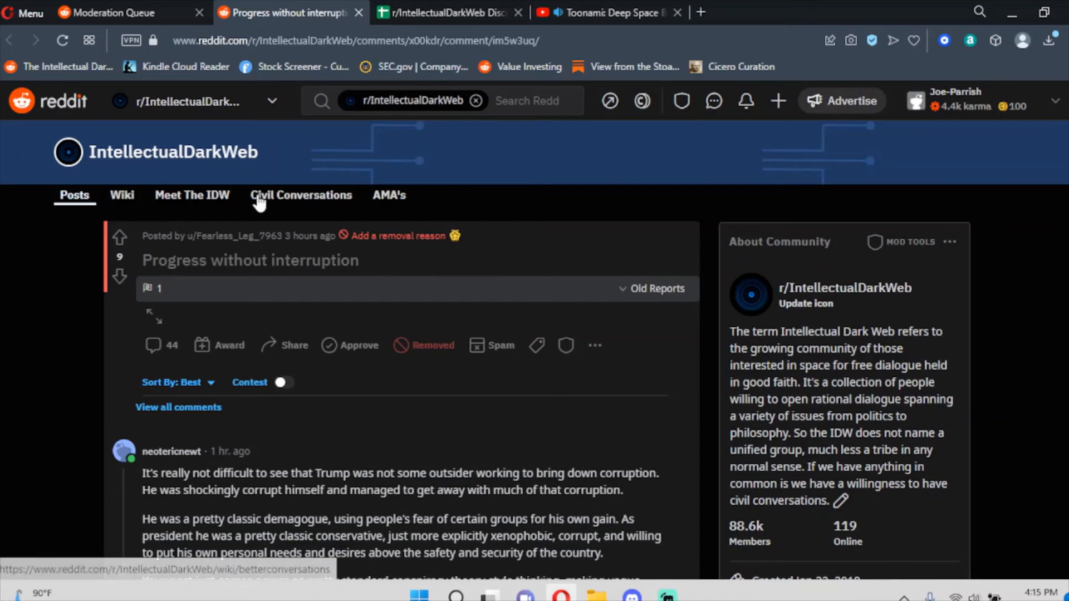
pyautogui.scroll(-7, 295, 209)
pyautogui.scroll(7, 297, 213)
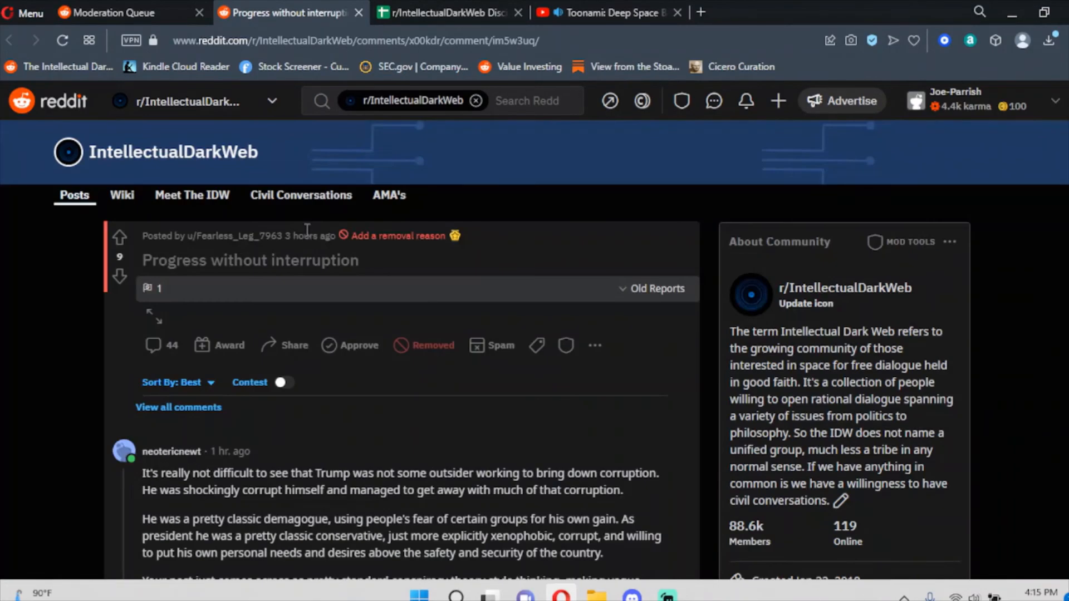
pyautogui.scroll(-14, 307, 229)
pyautogui.scroll(6, 322, 278)
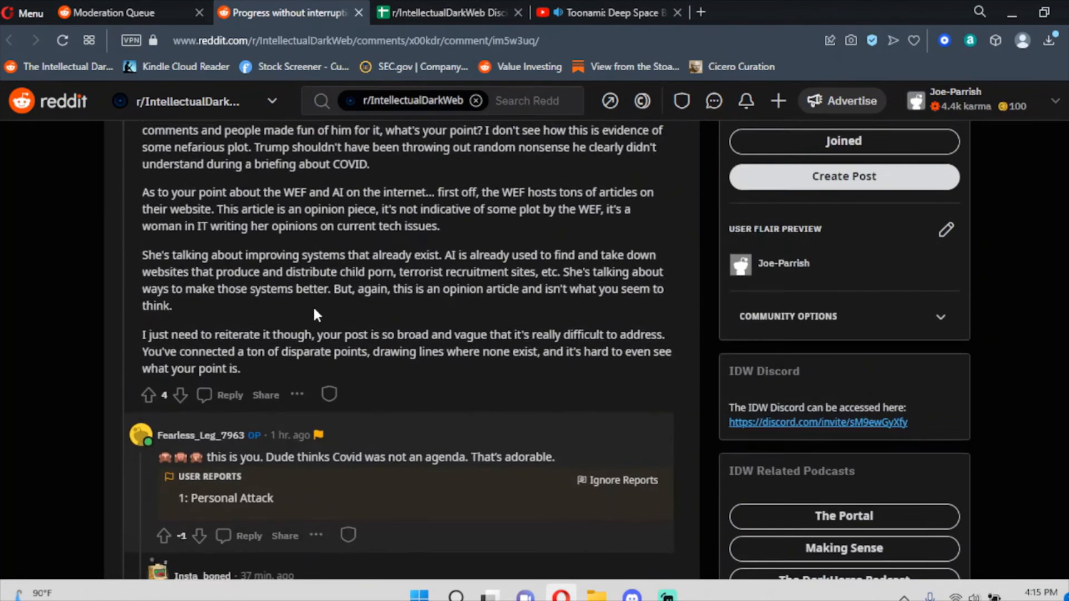
pyautogui.scroll(-2, 314, 308)
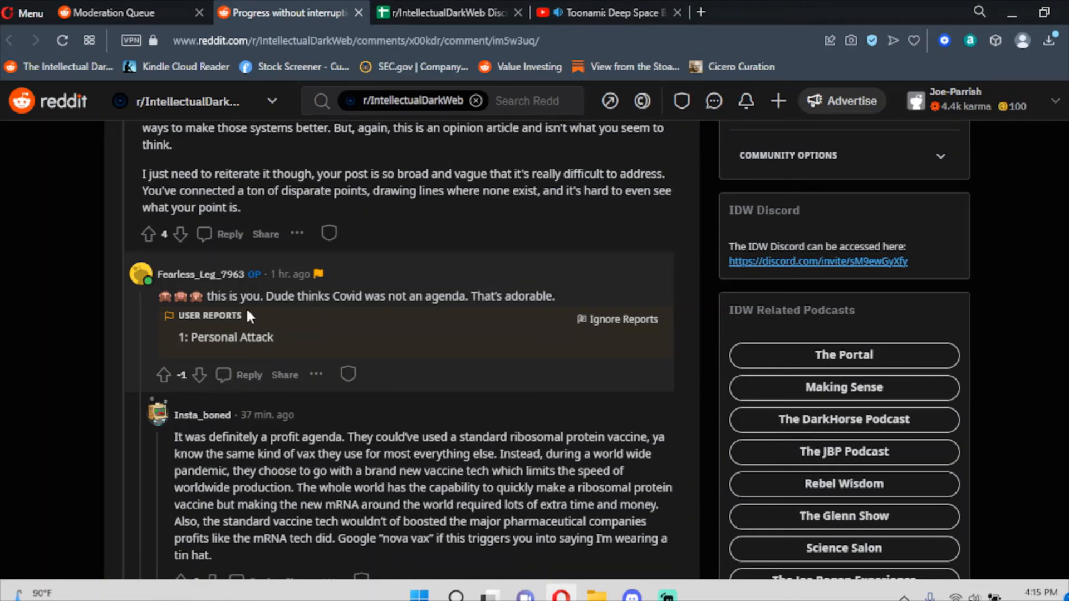
pyautogui.moveTo(157, 274); pyautogui.dragTo(245, 274)
pyautogui.hotkey('ctrl', 'c')
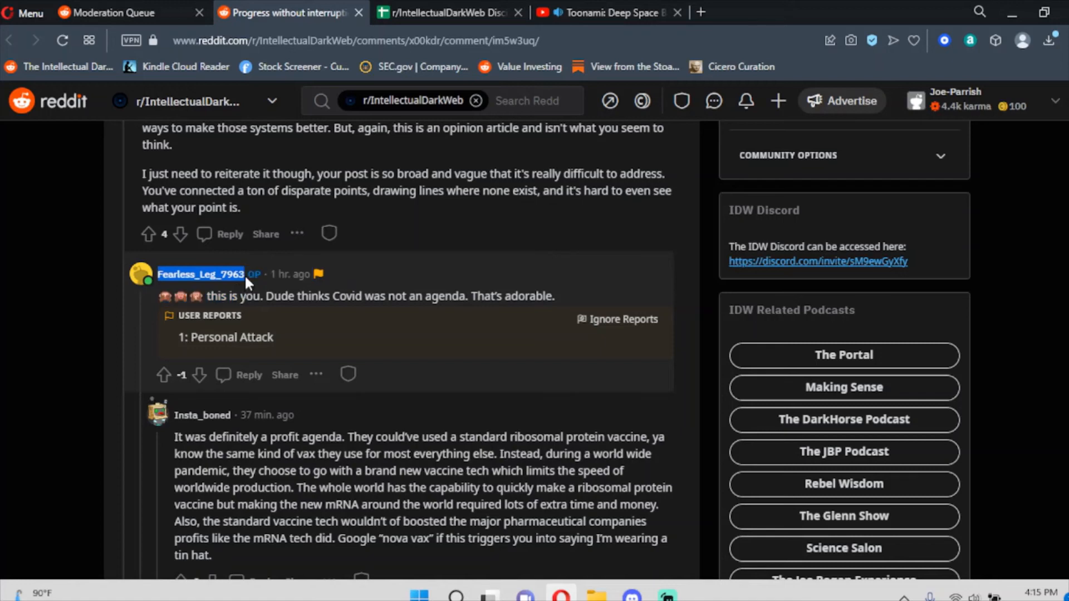
# Search the Discipline Tracker for that username, which returns no entry.
pyautogui.click(486, 8)
pyautogui.click(340, 339)
pyautogui.hotkey('ctrl', 'f')
pyautogui.hotkey('ctrl', 'v')
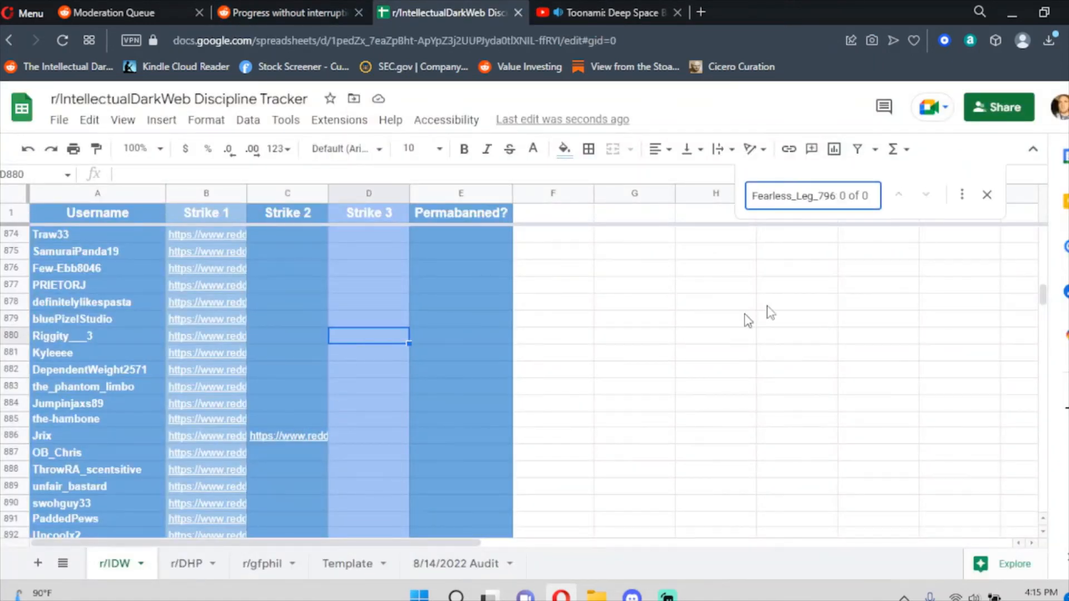
# Paste the reported OP's username into tracker cell A988, then go back to the Reddit comment.
pyautogui.click(988, 194)
pyautogui.moveTo(1040, 301)
pyautogui.mouseDown()
pyautogui.moveTo(1043, 328)
pyautogui.moveTo(1043, 304)
pyautogui.mouseUp()
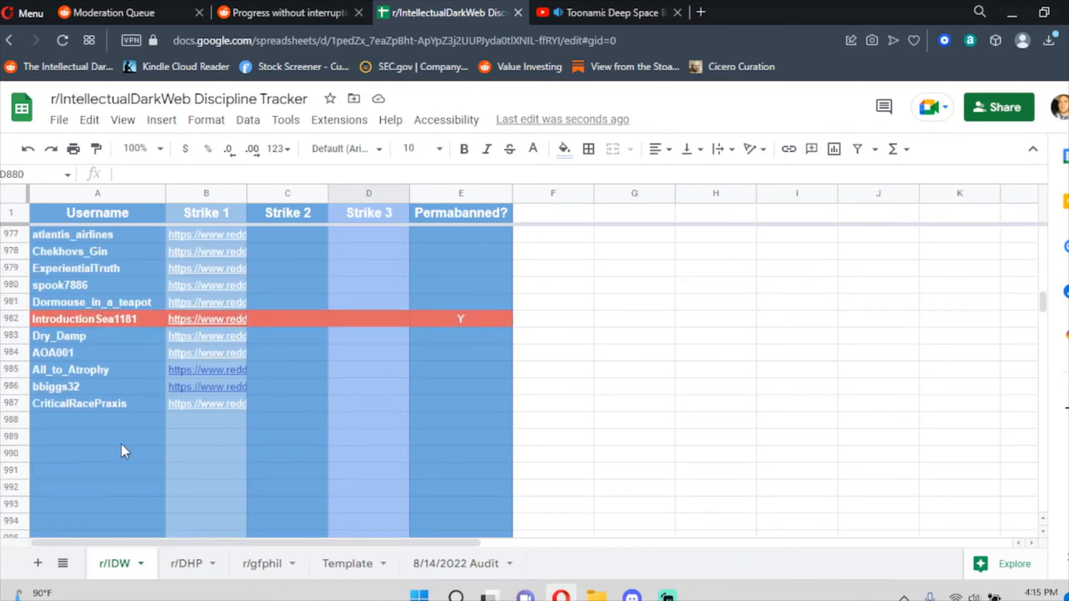
pyautogui.click(111, 426)
pyautogui.doubleClick(106, 419)
pyautogui.hotkey('ctrl', 'v')
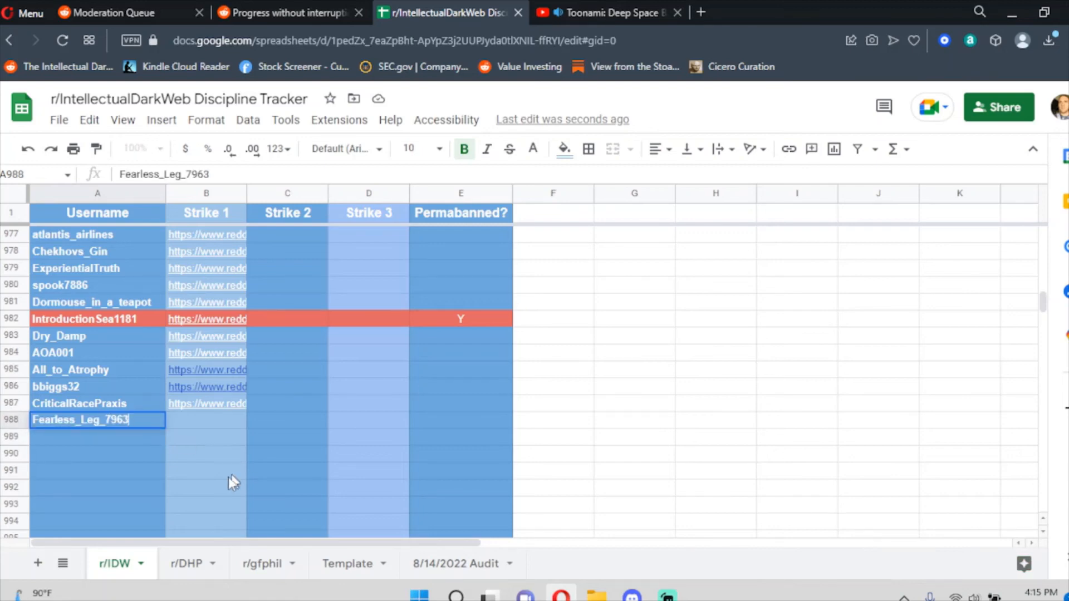
pyautogui.press('Tab')
pyautogui.hotkey('ctrl', 'Tab')
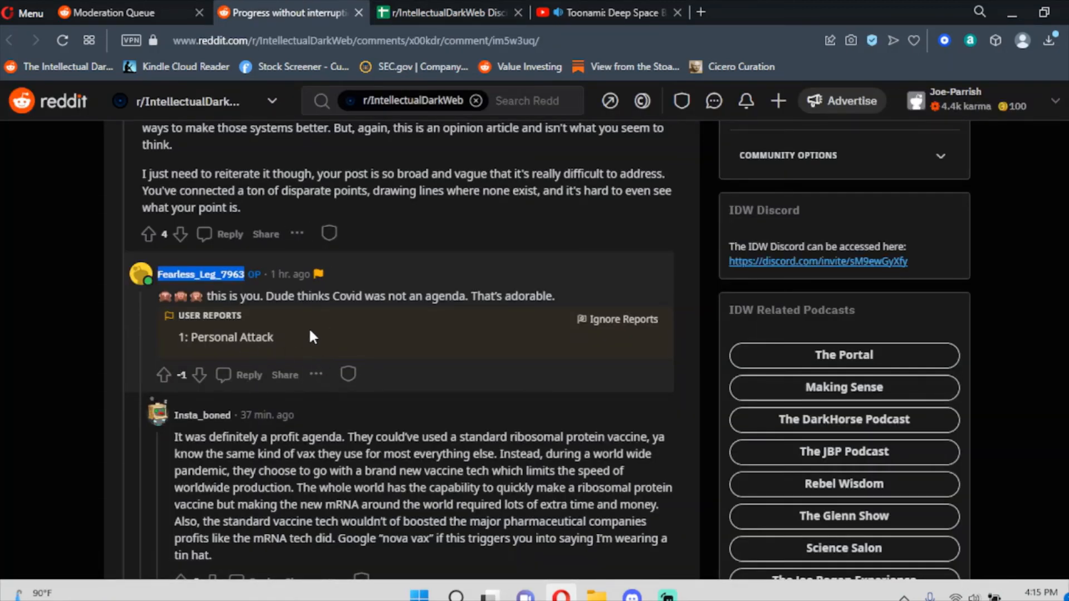
# Approve the reported comment and post a mod-distinguished 'Strike 1 for Personal Attack.' reply.
pyautogui.click(349, 375)
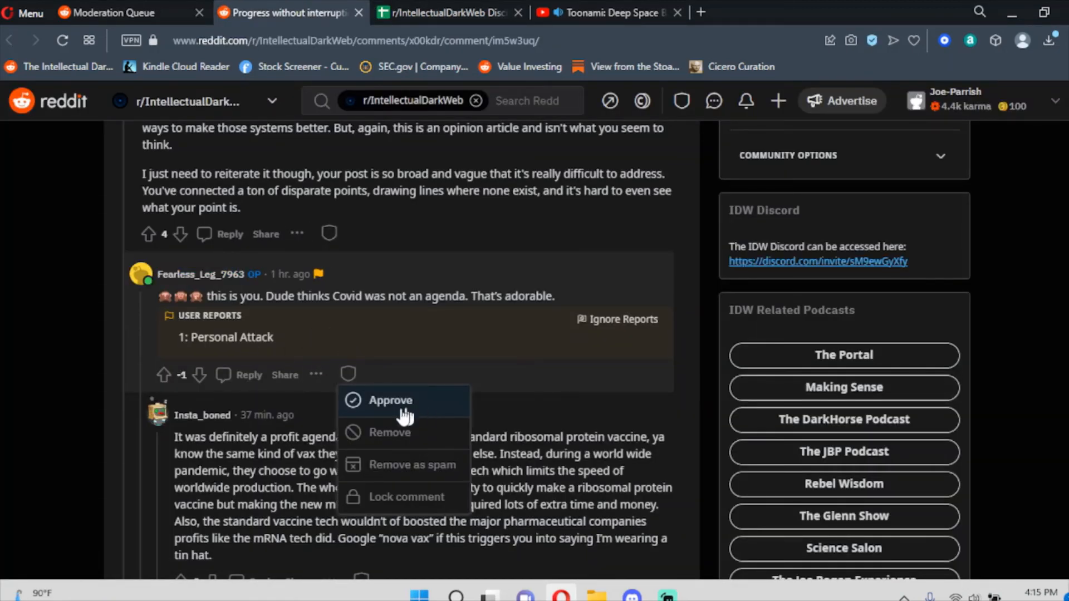
pyautogui.click(405, 415)
pyautogui.click(245, 323)
pyautogui.write('Strike 1 for Personal Attack.')
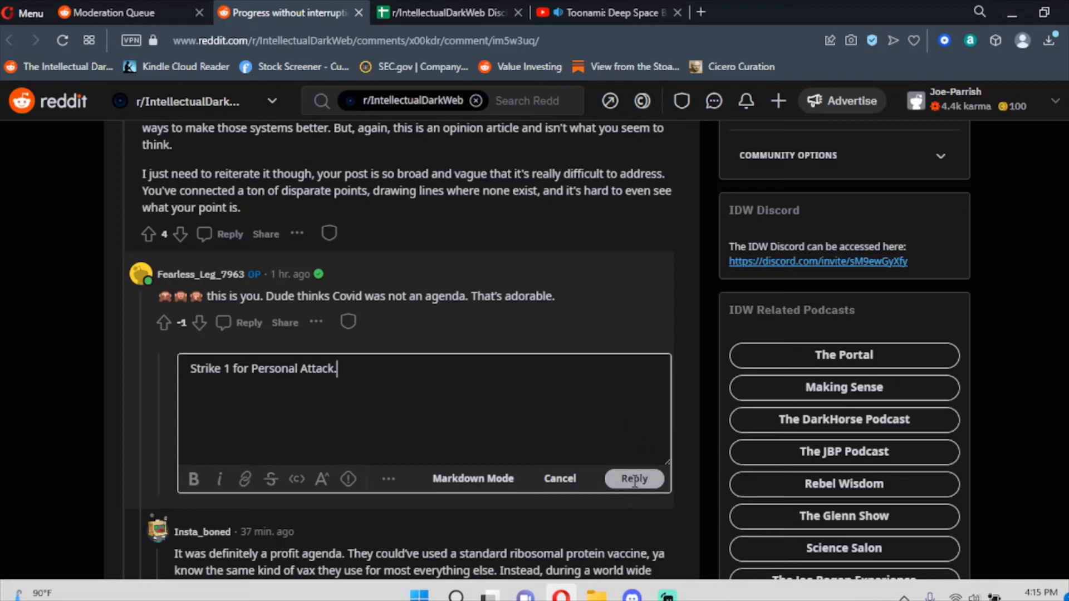
pyautogui.click(635, 479)
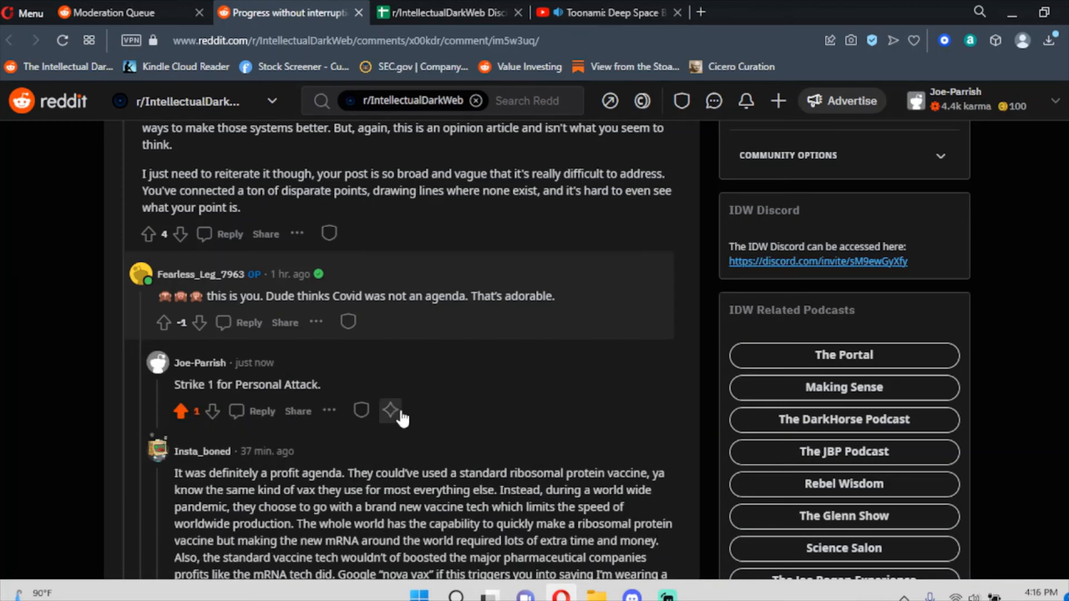
pyautogui.click(390, 410)
pyautogui.click(443, 463)
# Expand the full text of the 'Progress without interruption' post, then collapse it again.
pyautogui.scroll(10, 443, 469)
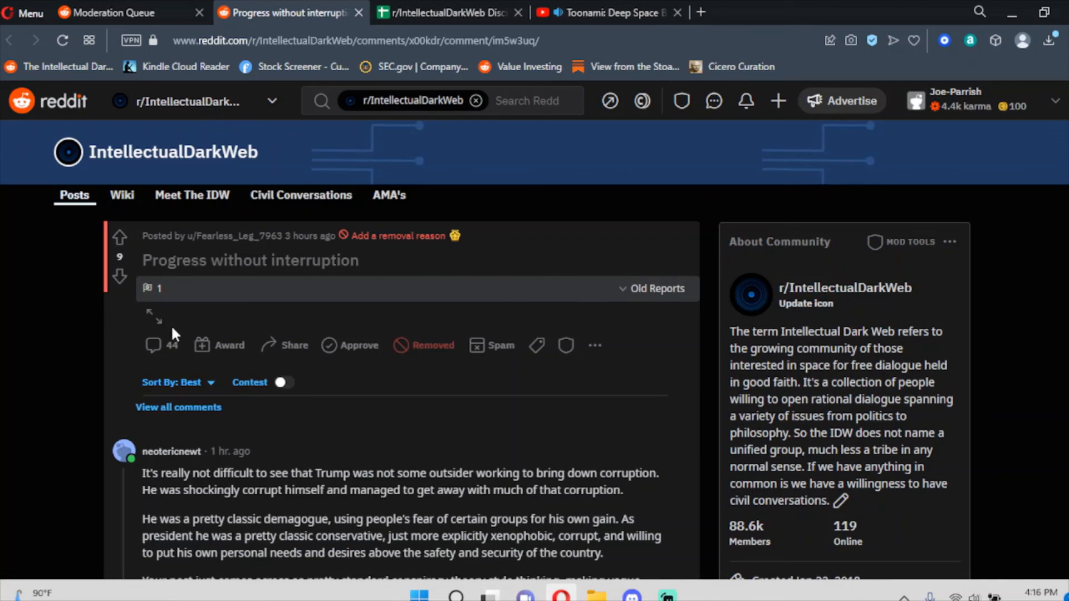
pyautogui.click(157, 320)
pyautogui.scroll(-15, 273, 340)
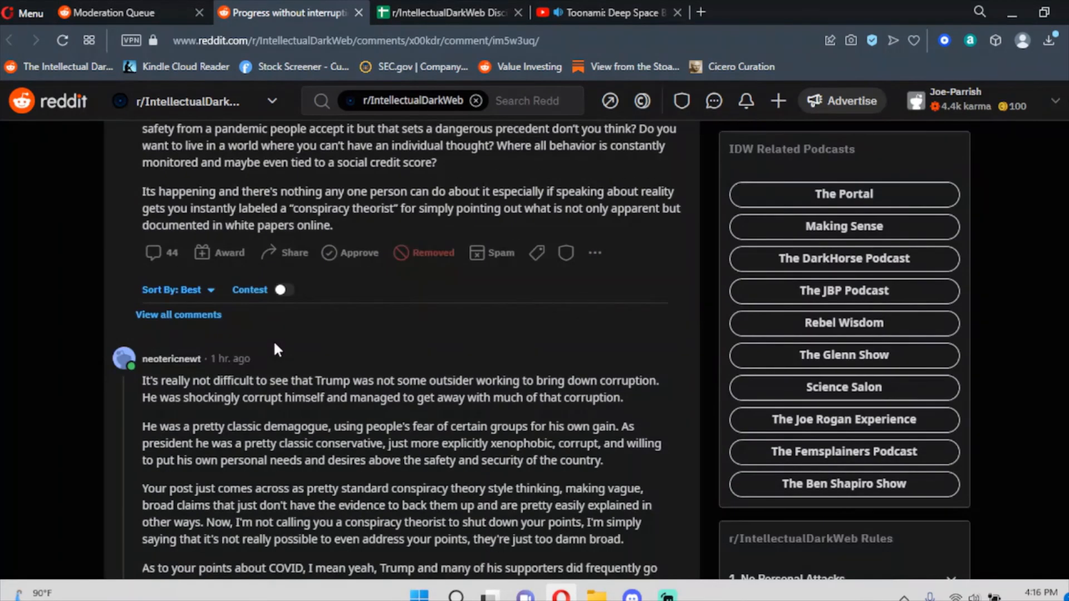
pyautogui.scroll(10, 273, 340)
pyautogui.scroll(10, 275, 341)
pyautogui.click(151, 318)
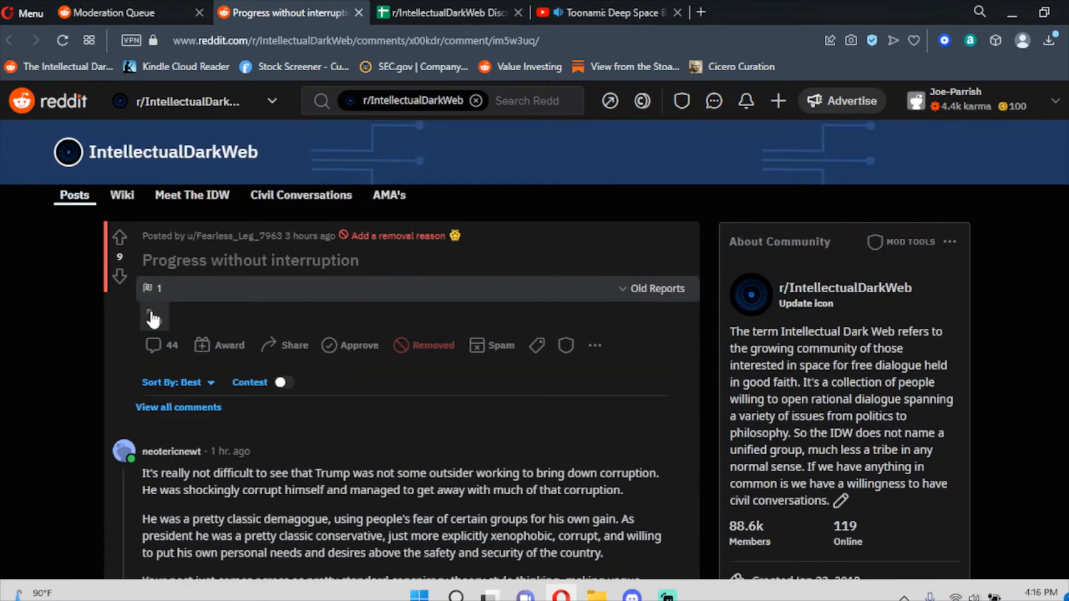
# Scroll back to the reported reply and bring up its author's user hover card.
pyautogui.scroll(-7, 279, 285)
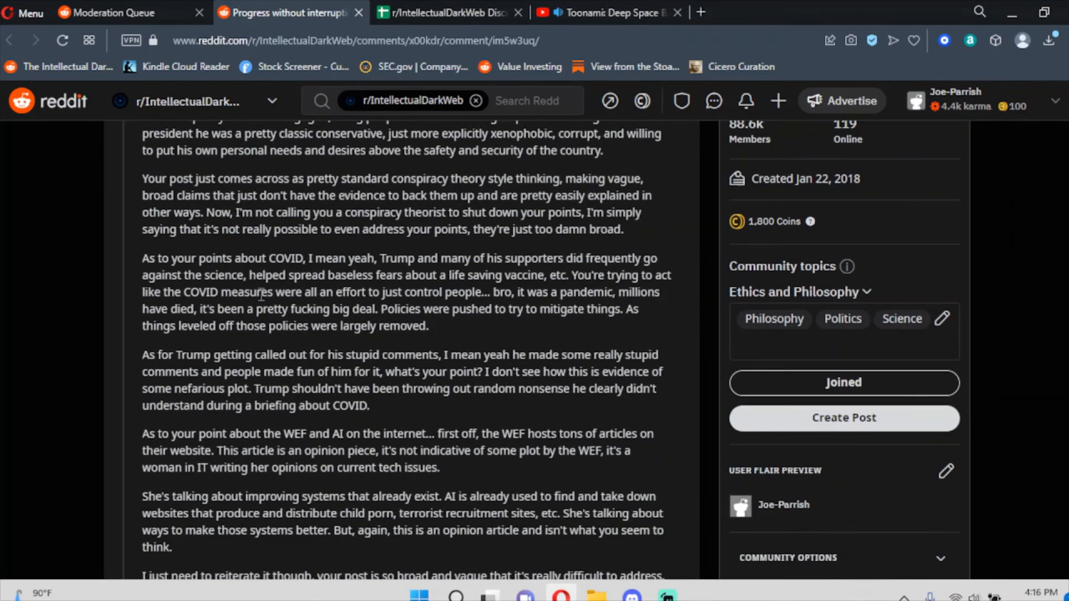
pyautogui.scroll(-7, 261, 294)
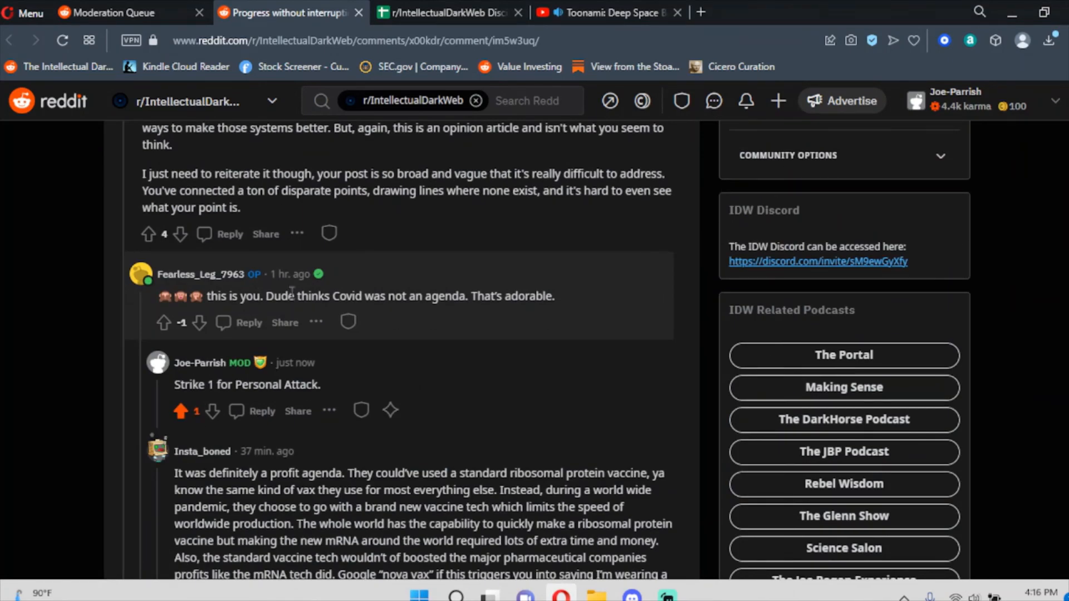
pyautogui.scroll(14, 292, 292)
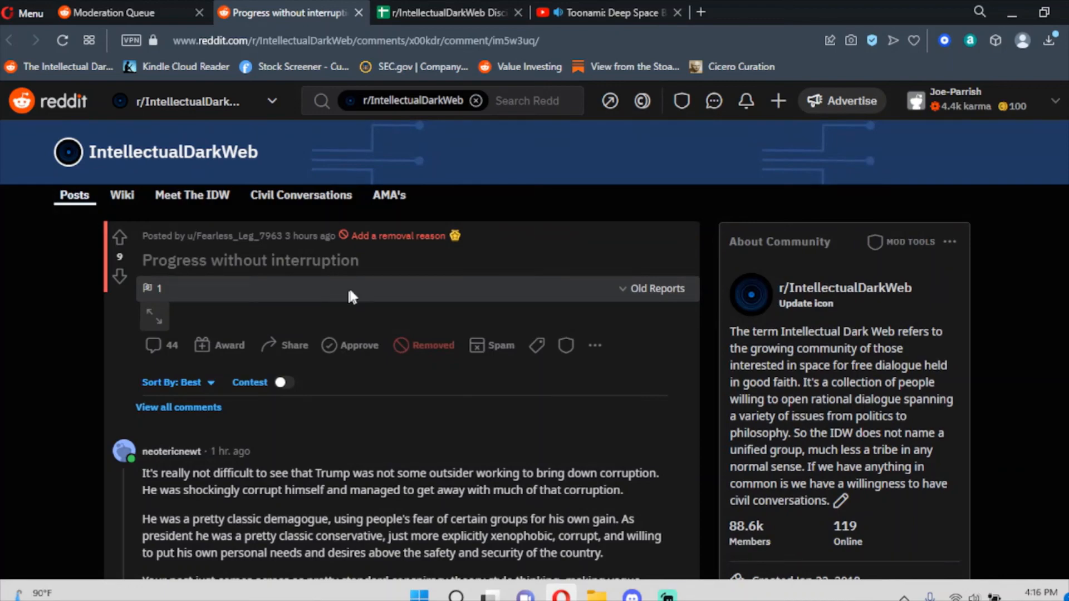
pyautogui.scroll(-14, 455, 323)
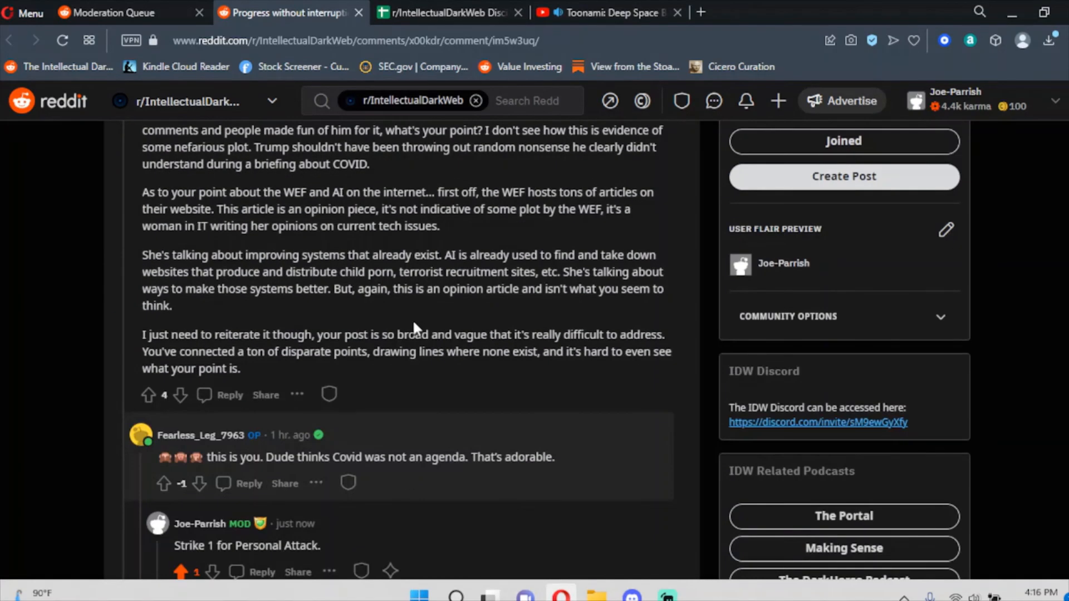
pyautogui.scroll(9, 413, 319)
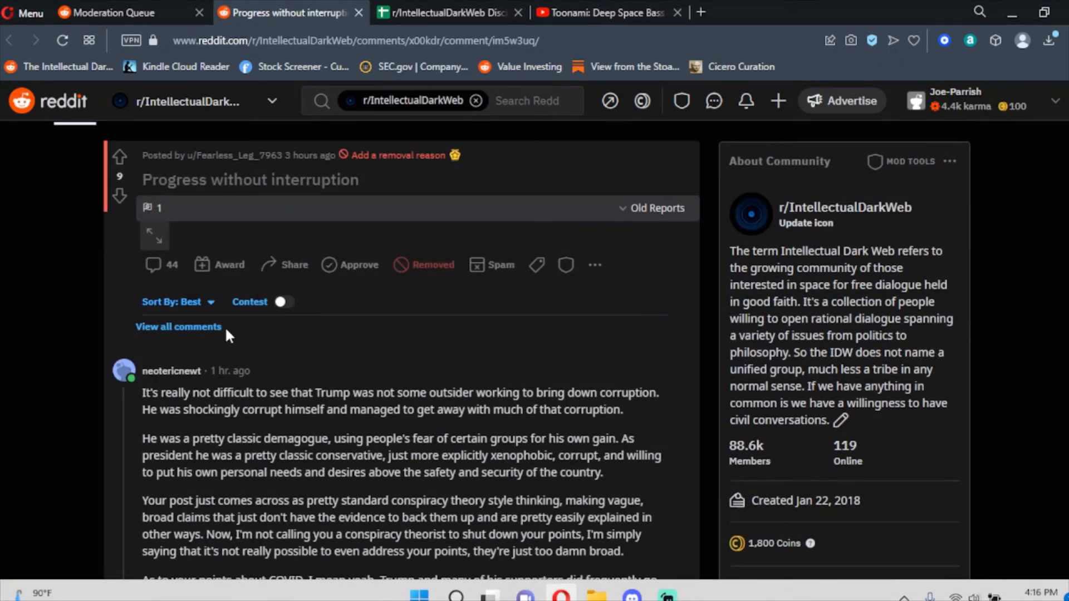
pyautogui.scroll(-10, 303, 249)
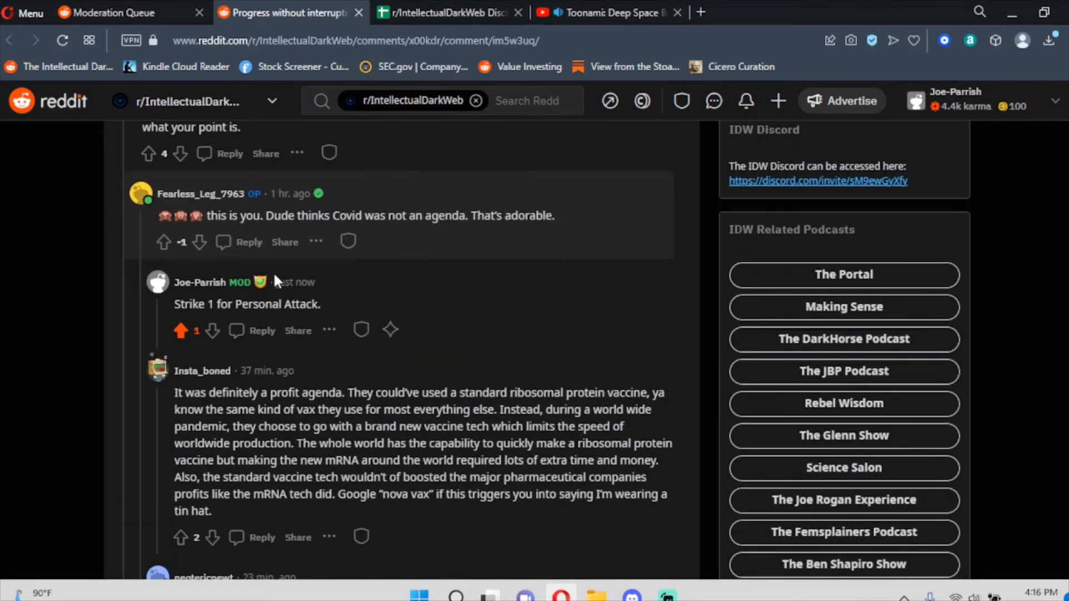
pyautogui.scroll(3, 275, 282)
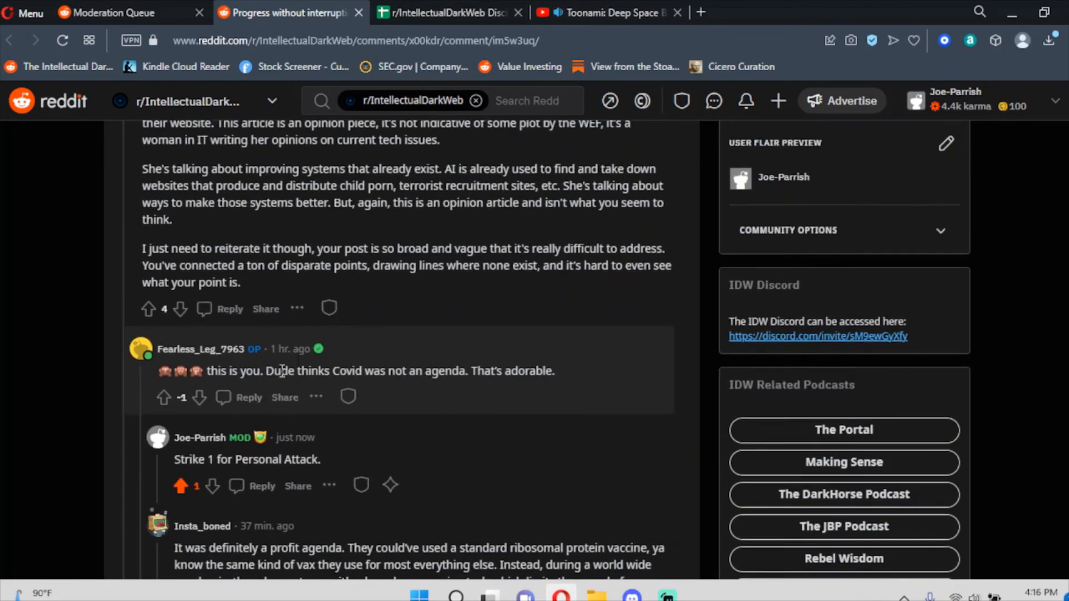
pyautogui.scroll(-3, 283, 370)
pyautogui.scroll(3, 318, 296)
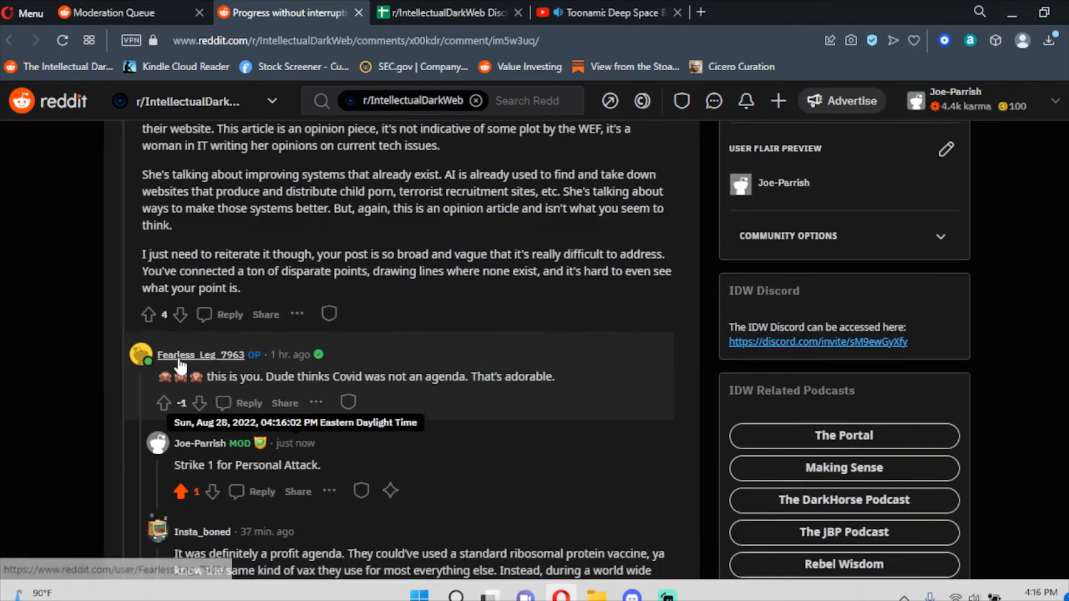
pyautogui.moveTo(179, 366)
pyautogui.scroll(3, 179, 367)
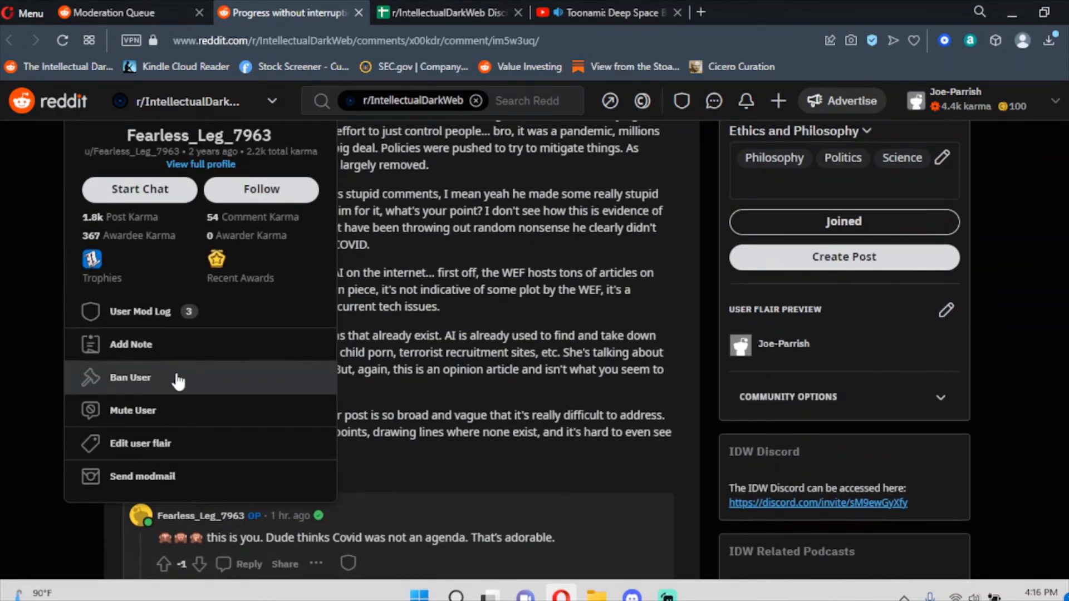
# Ban the comment's author for 7 days under No Personal Attacks with the note 'Strike 1'.
pyautogui.click(177, 382)
pyautogui.click(362, 229)
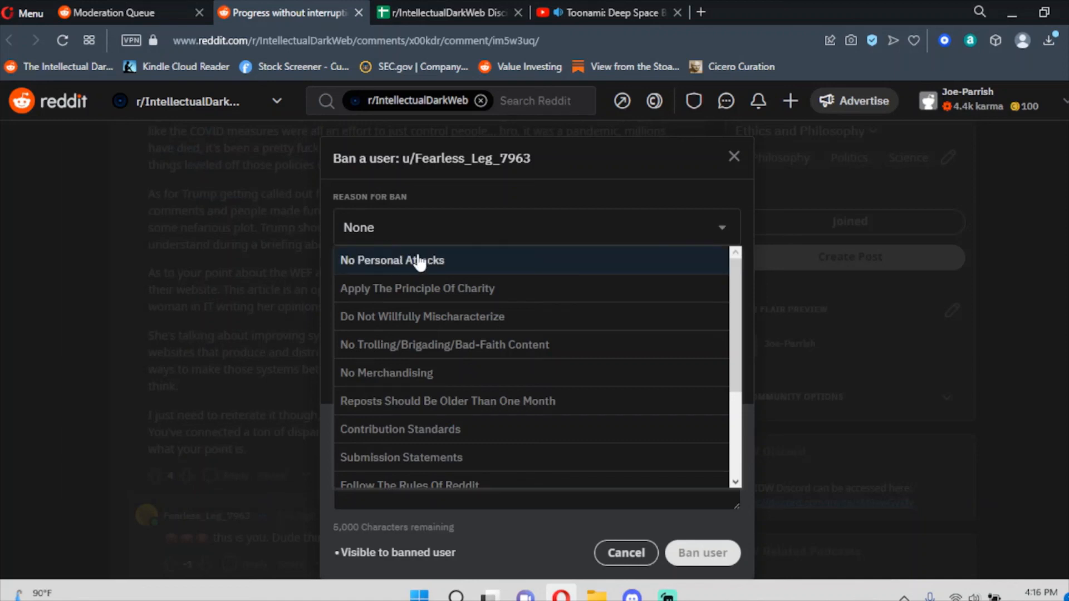
pyautogui.scroll(-3, 477, 321)
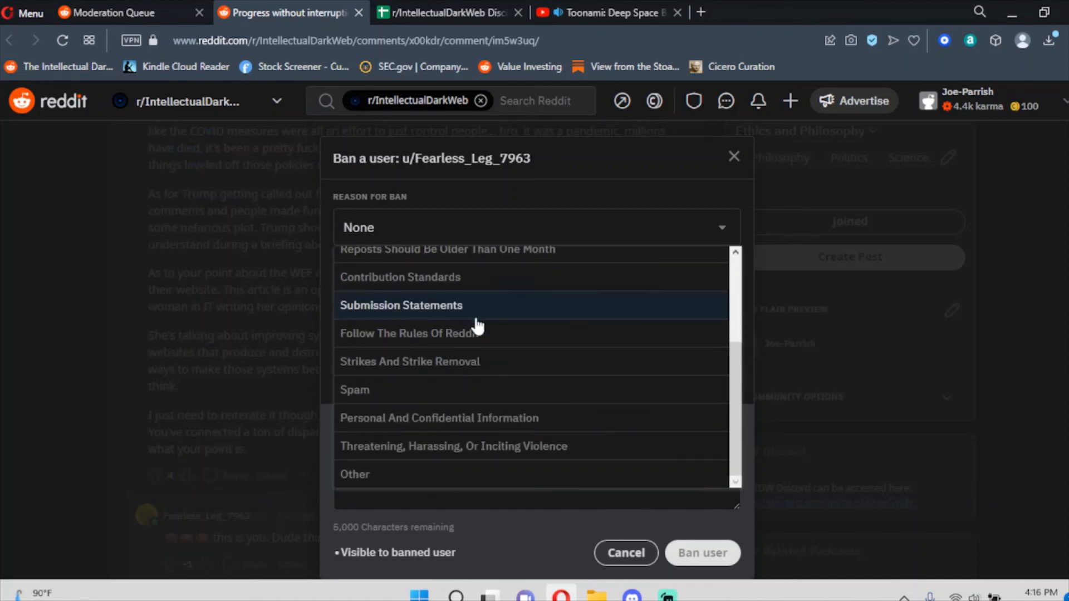
pyautogui.scroll(2, 477, 323)
pyautogui.scroll(3, 474, 333)
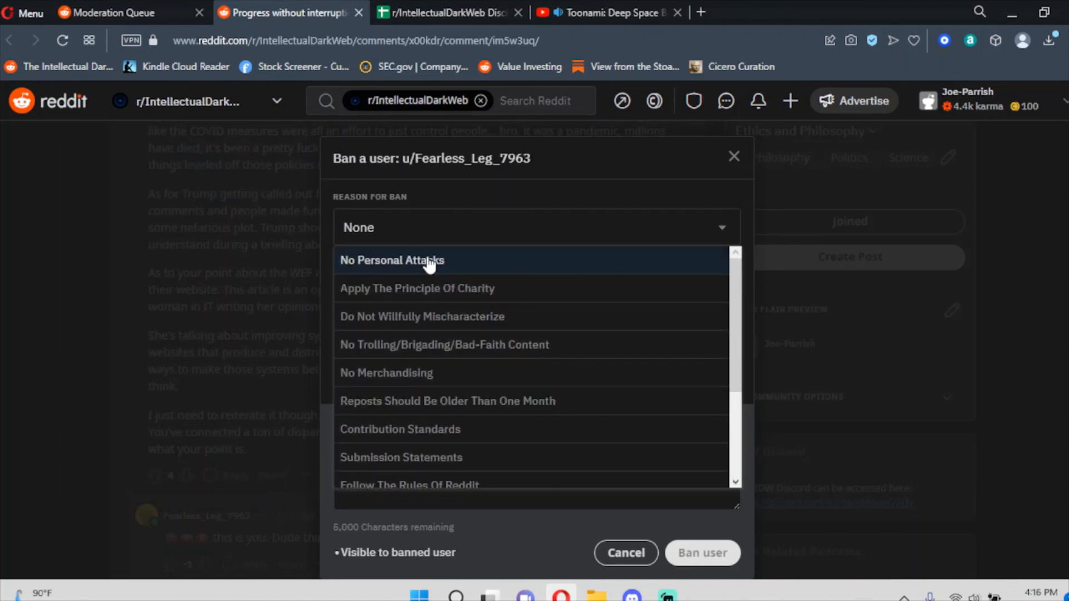
pyautogui.click(494, 264)
pyautogui.click(463, 364)
pyautogui.write('7')
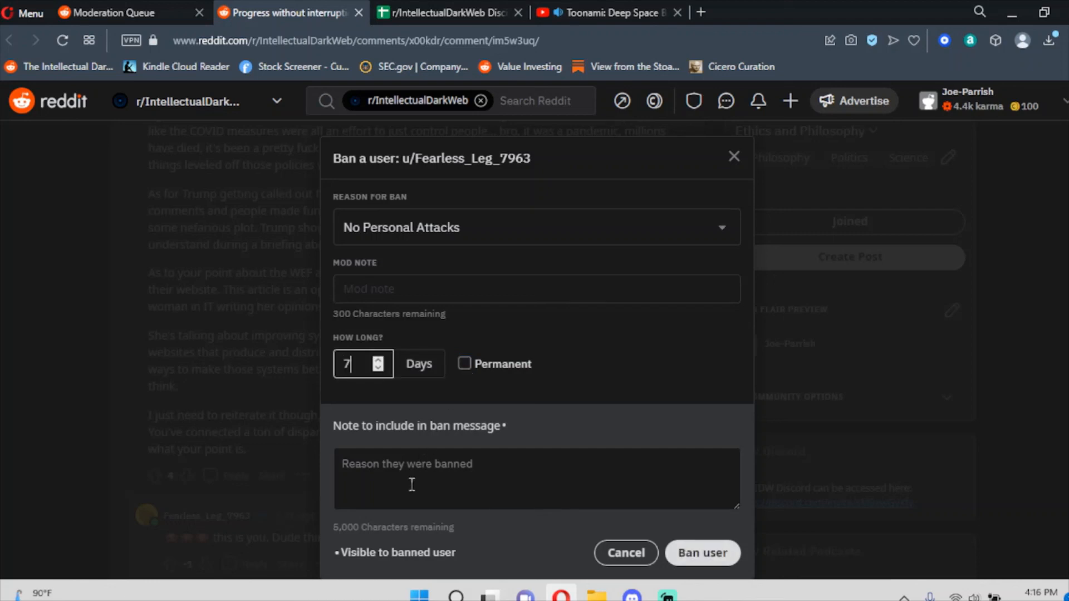
pyautogui.click(414, 485)
pyautogui.write('Strike 1')
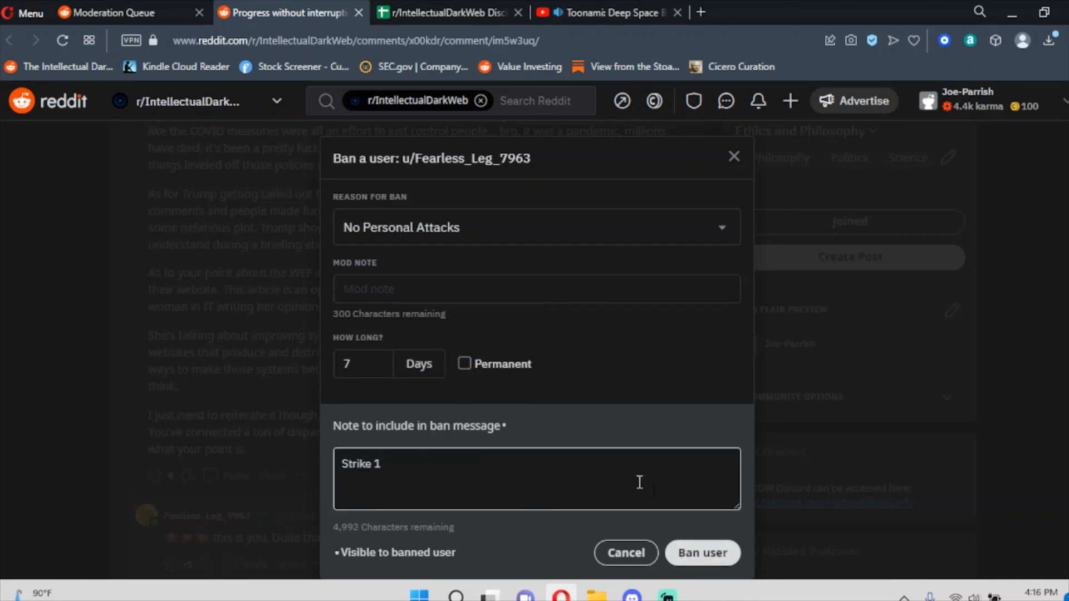
pyautogui.click(691, 553)
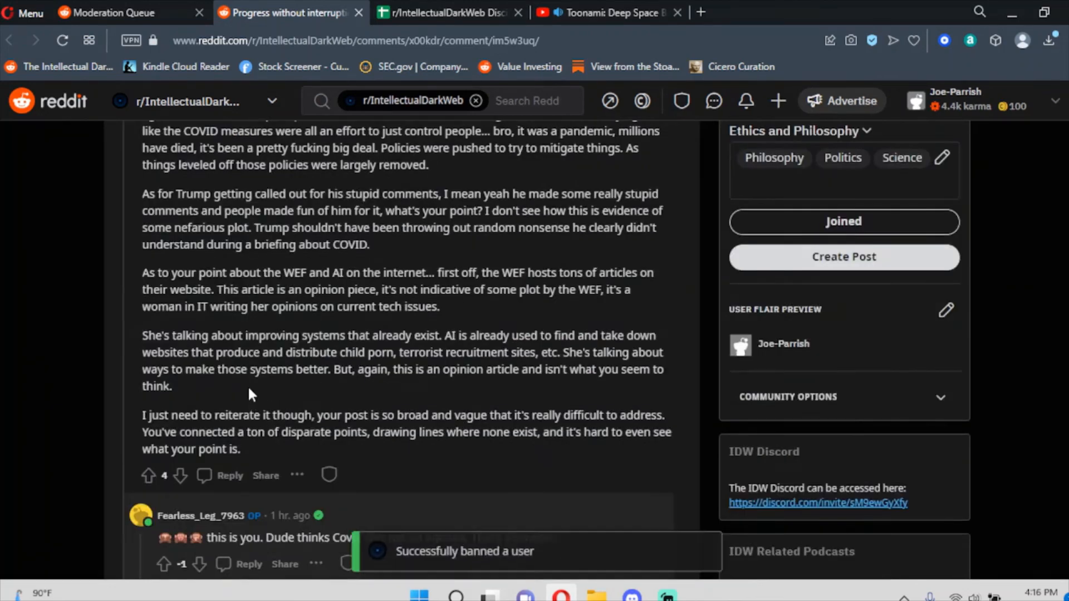
# Copy the reported comment's link and paste it into cell B988 of the Discipline Tracker.
pyautogui.scroll(-4, 248, 393)
pyautogui.rightClick(293, 275)
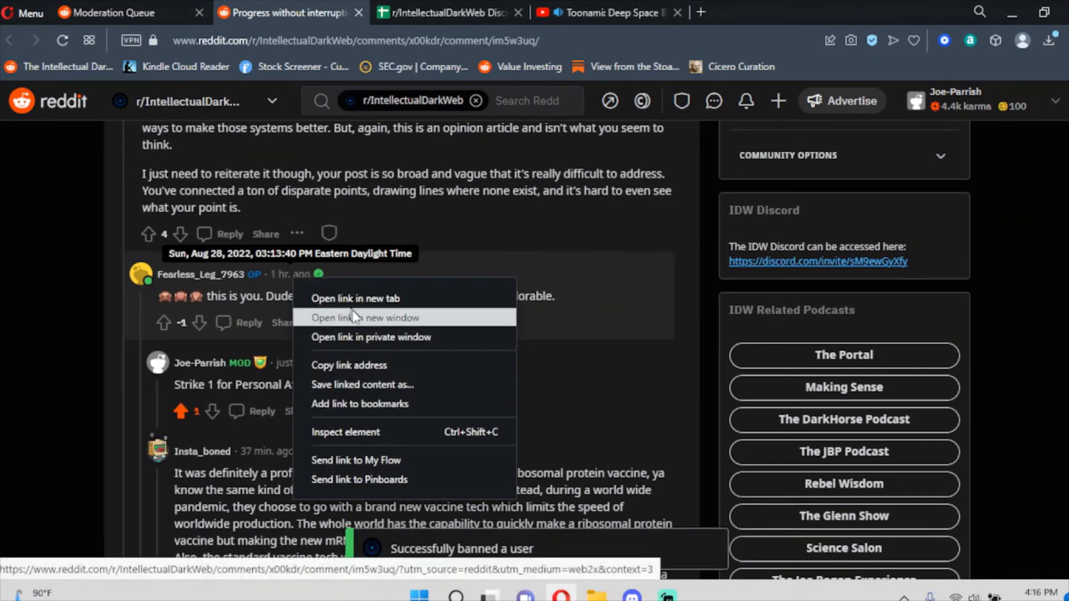
pyautogui.click(365, 366)
pyautogui.click(448, 12)
pyautogui.click(195, 421)
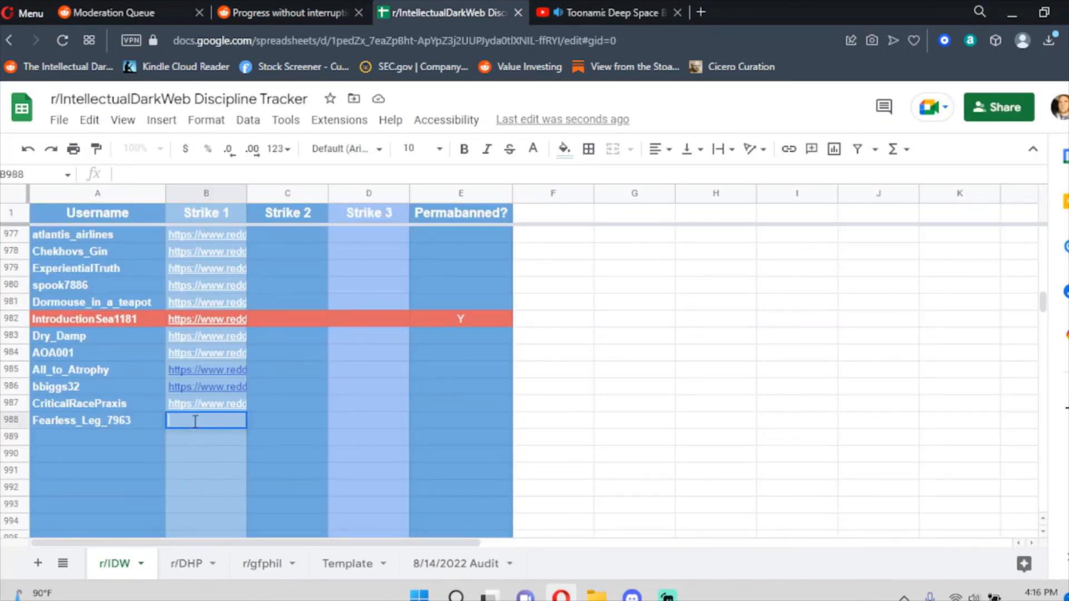
pyautogui.hotkey('ctrl', 'v')
pyautogui.press('Return')
pyautogui.click(329, 12)
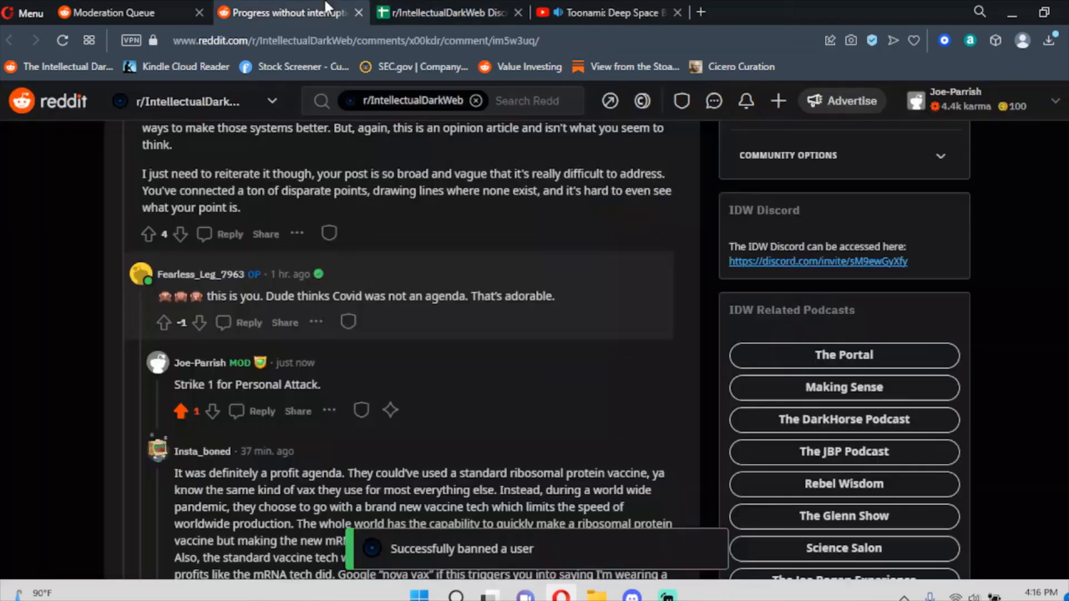
# Go to the Moderation Queue's Reports list and confirm it reads 'The queue is clean!'.
pyautogui.click(122, 11)
pyautogui.click(32, 183)
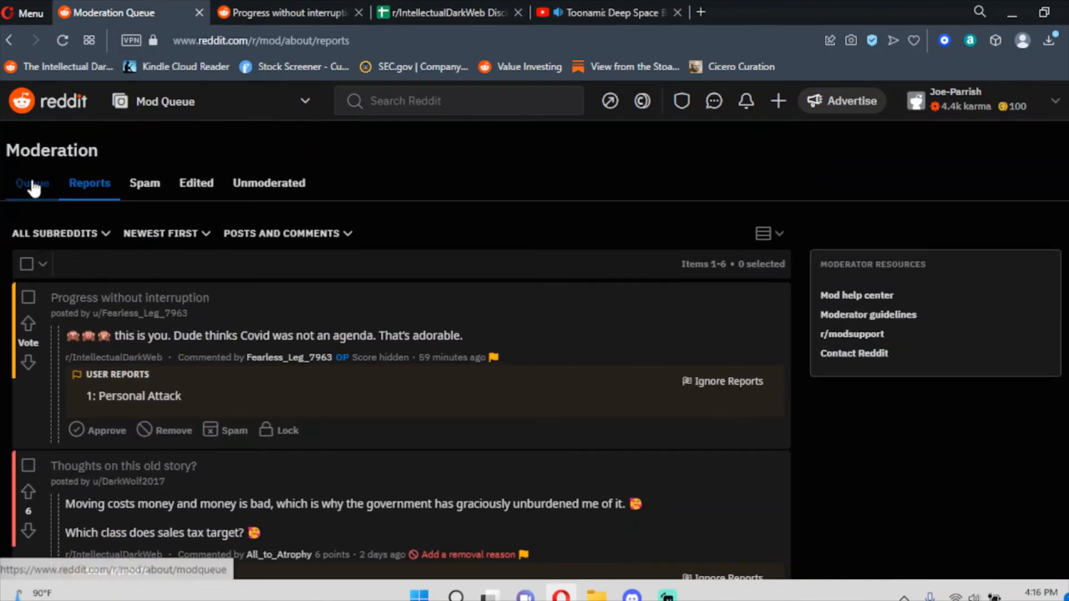
pyautogui.click(89, 185)
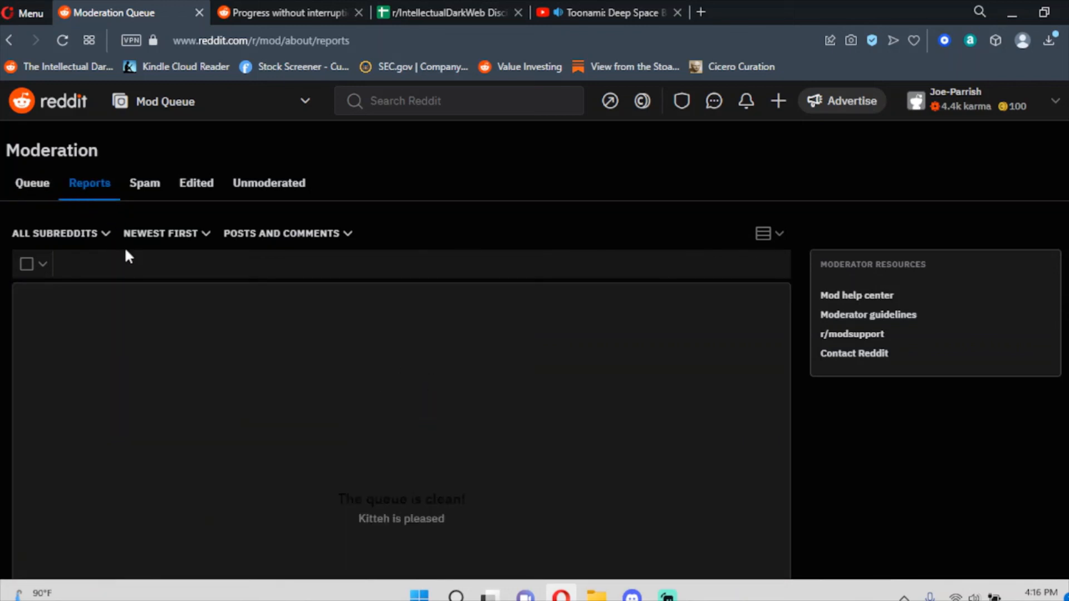
pyautogui.scroll(-1, 125, 246)
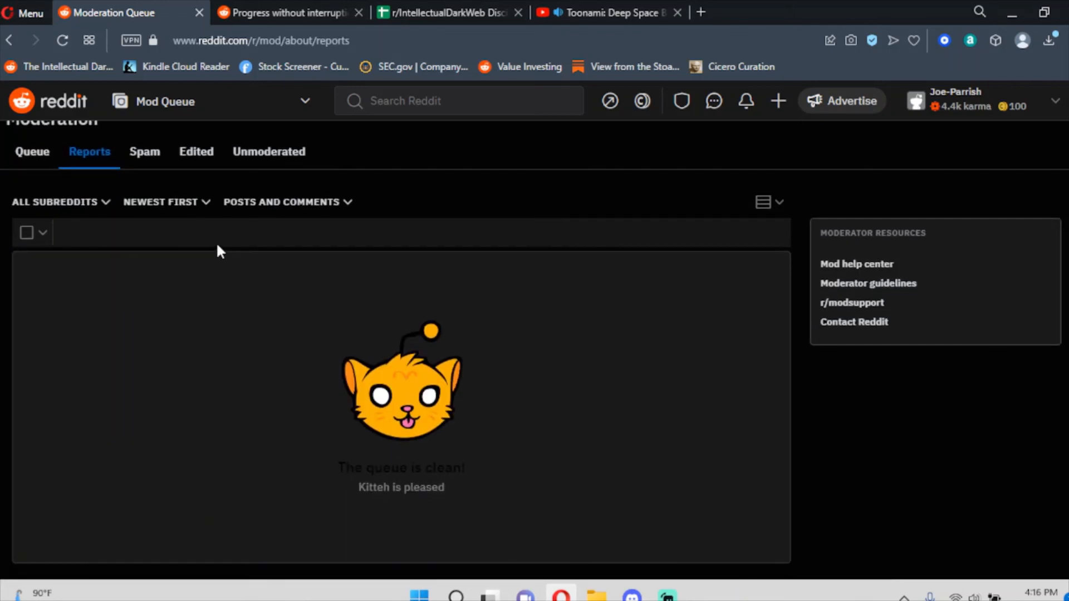